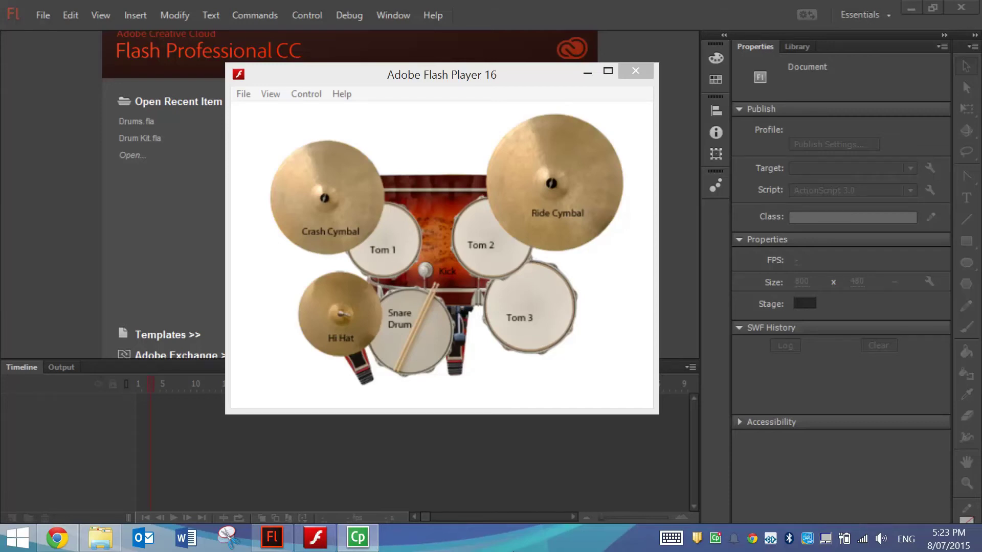
# - Move the drum kit Flash Player 16 window aside and close it
pyautogui.moveTo(434, 77); pyautogui.dragTo(414, 69)
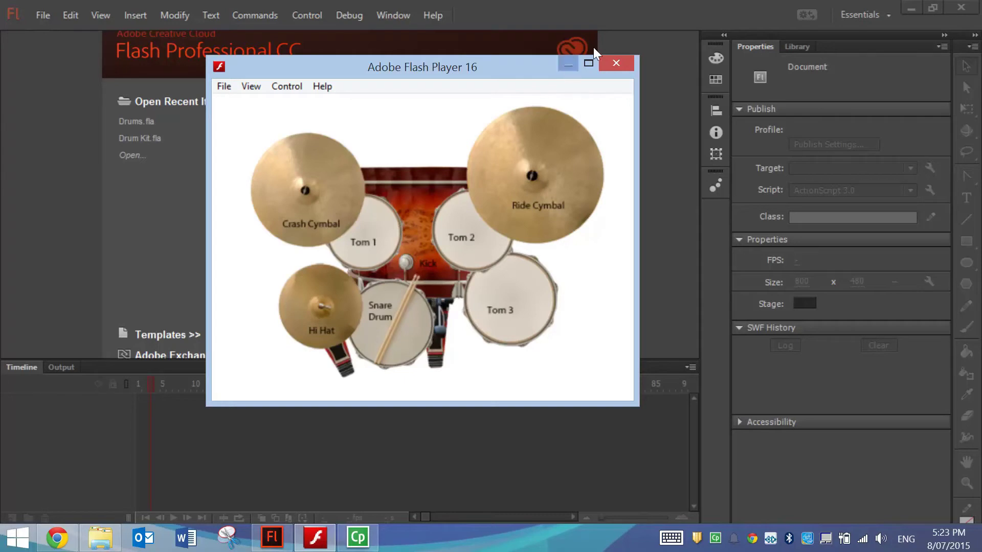
pyautogui.click(619, 65)
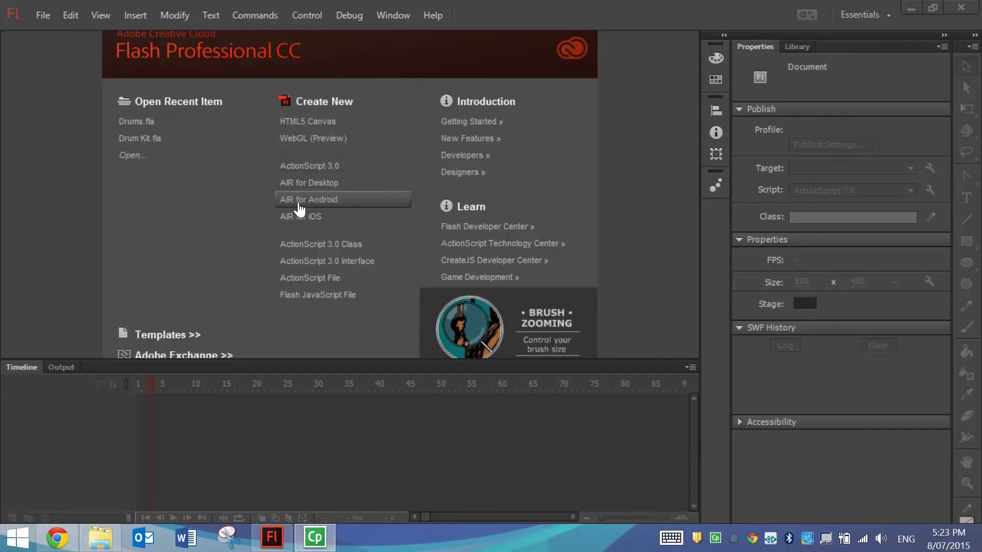
# - Create an AIR for Android document and fit its 480 x 800 stage in the window
pyautogui.click(373, 200)
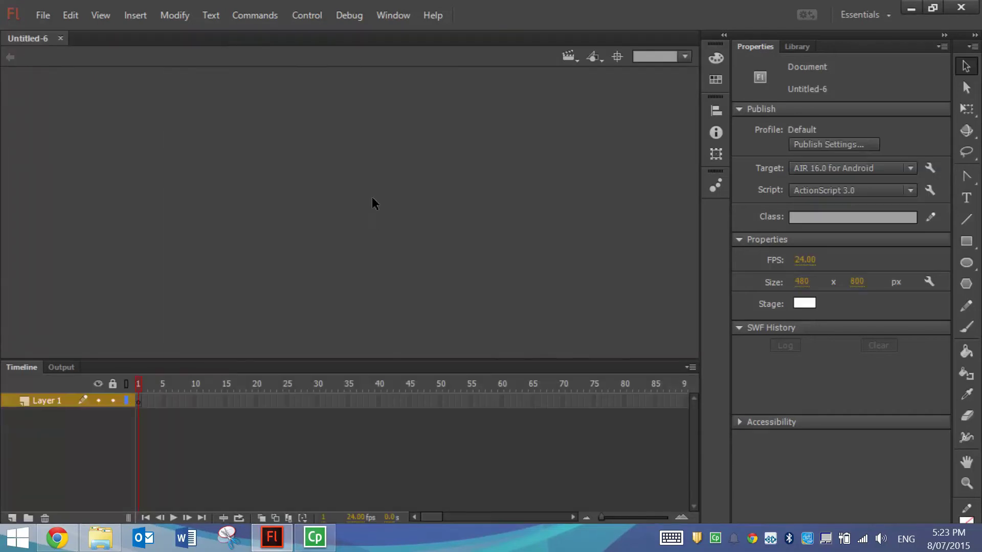
pyautogui.click(684, 56)
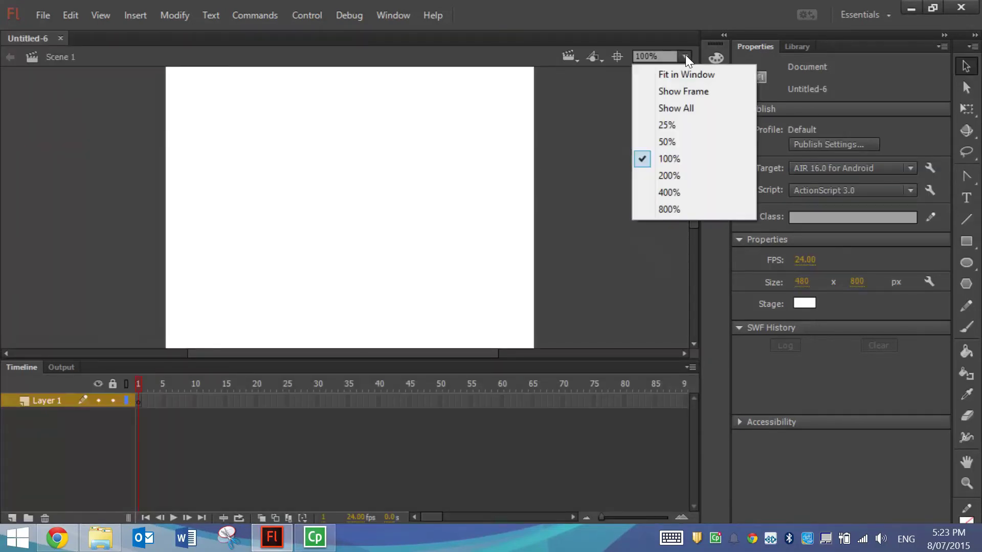
pyautogui.click(681, 75)
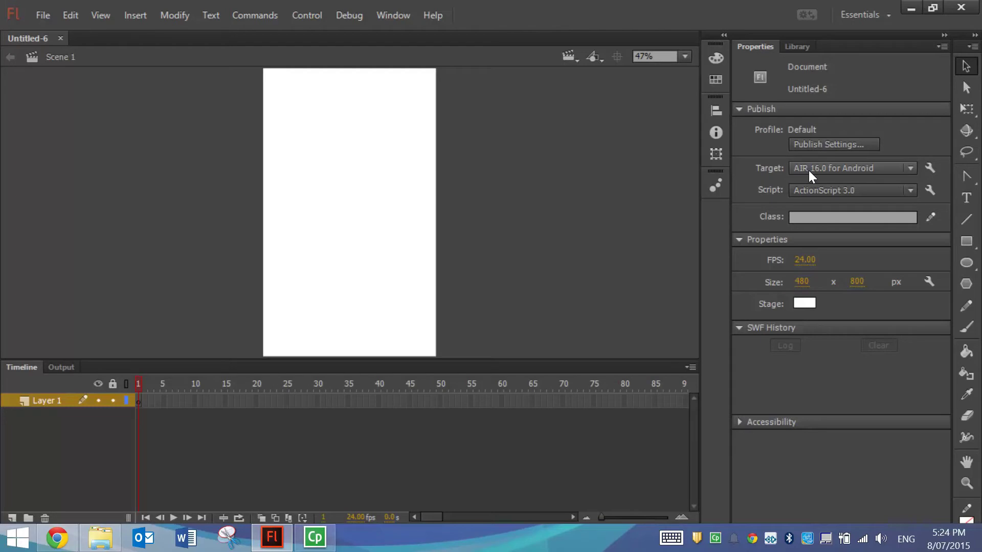
# - Set the Android application's aspect ratio to Landscape
pyautogui.click(931, 169)
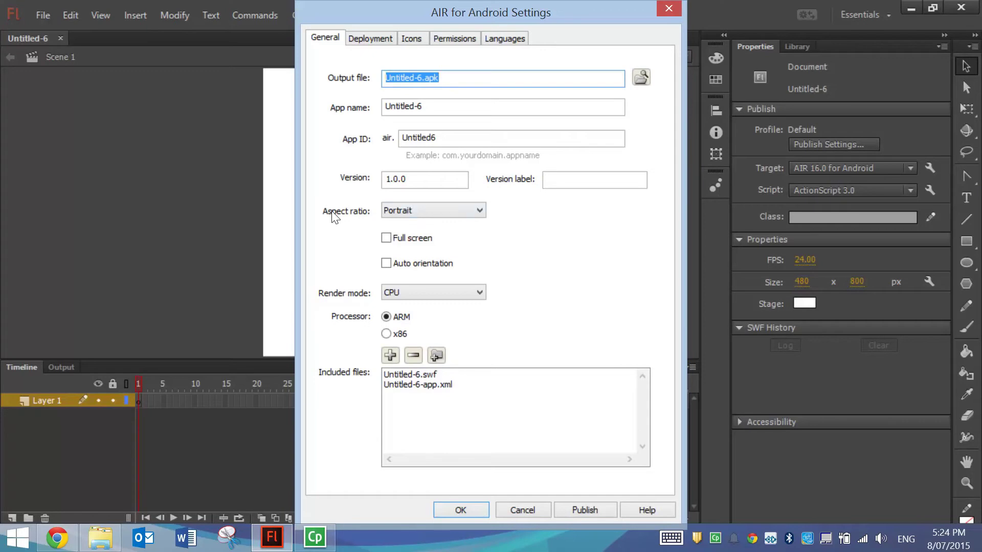
pyautogui.click(429, 210)
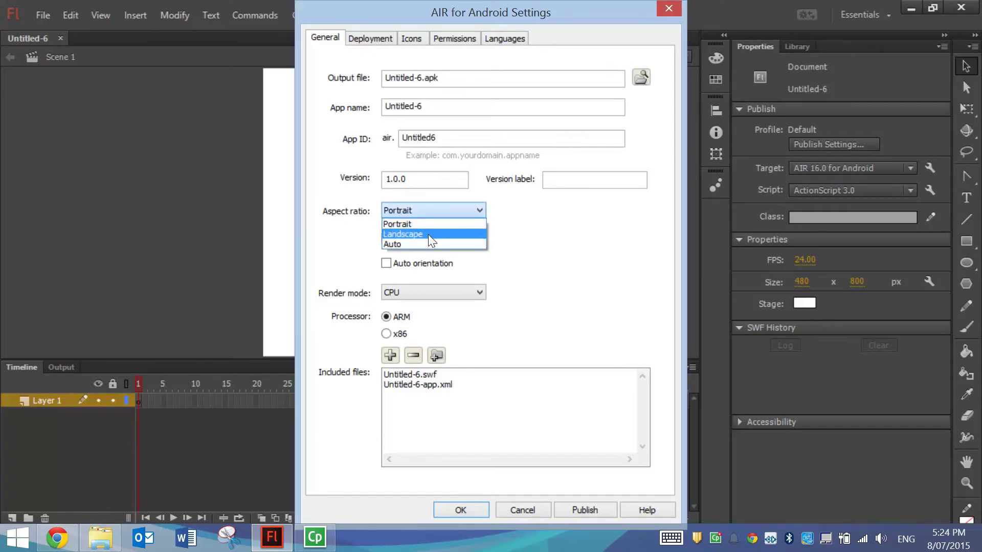
pyautogui.click(428, 234)
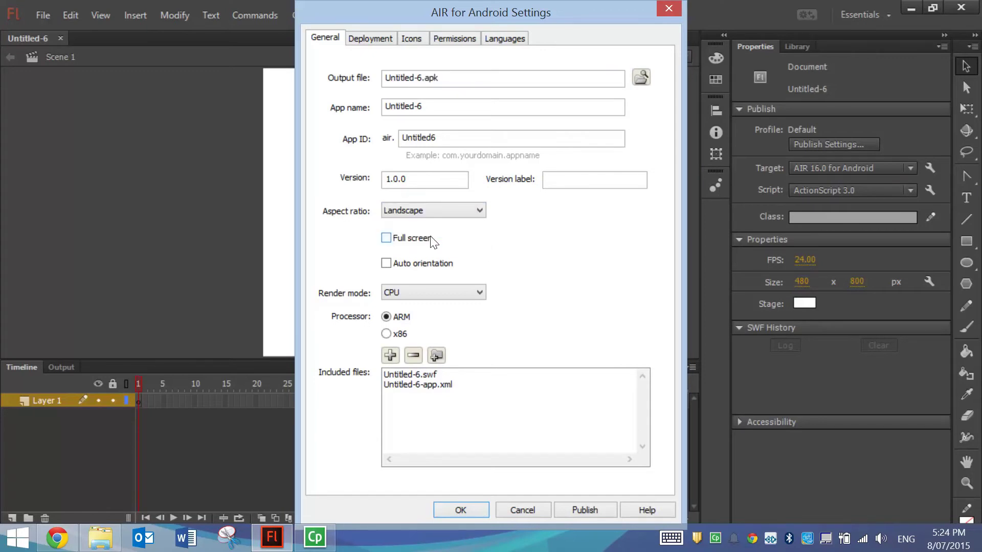
pyautogui.click(460, 511)
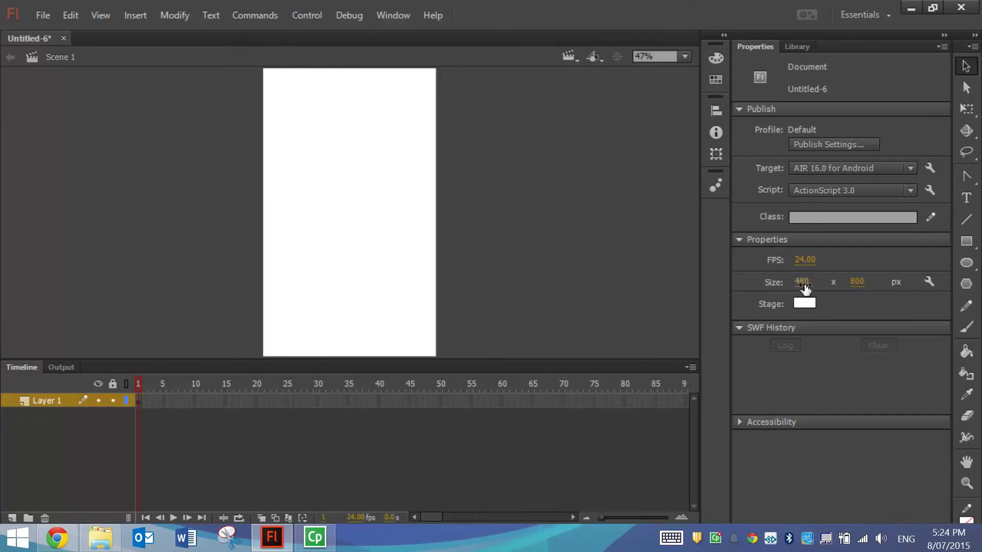
# - Resize the stage to 800 x 480, fit it in the window, and shrink the timeline
pyautogui.click(802, 282)
pyautogui.write('800')
pyautogui.press('Tab')
pyautogui.write('480')
pyautogui.press('Return')
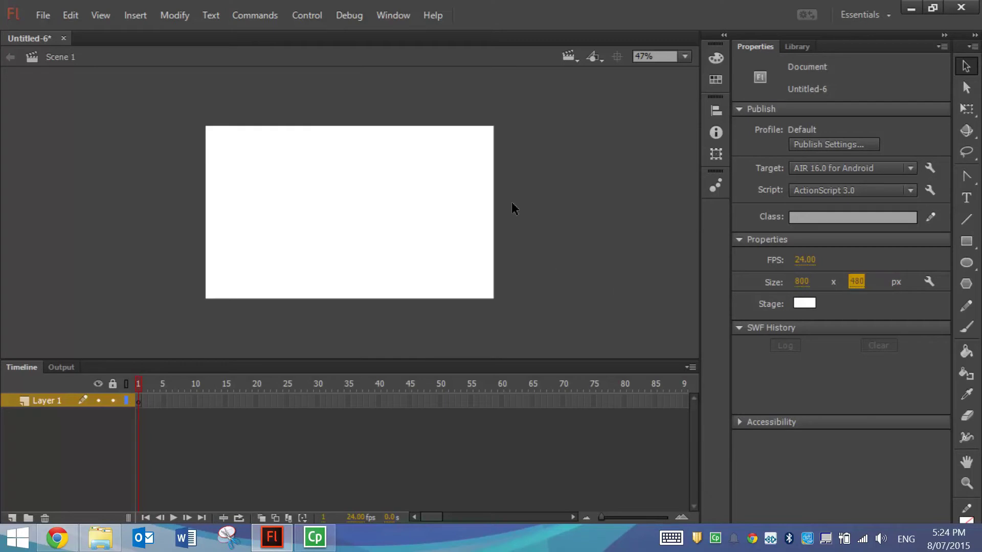
pyautogui.click(560, 172)
pyautogui.click(689, 57)
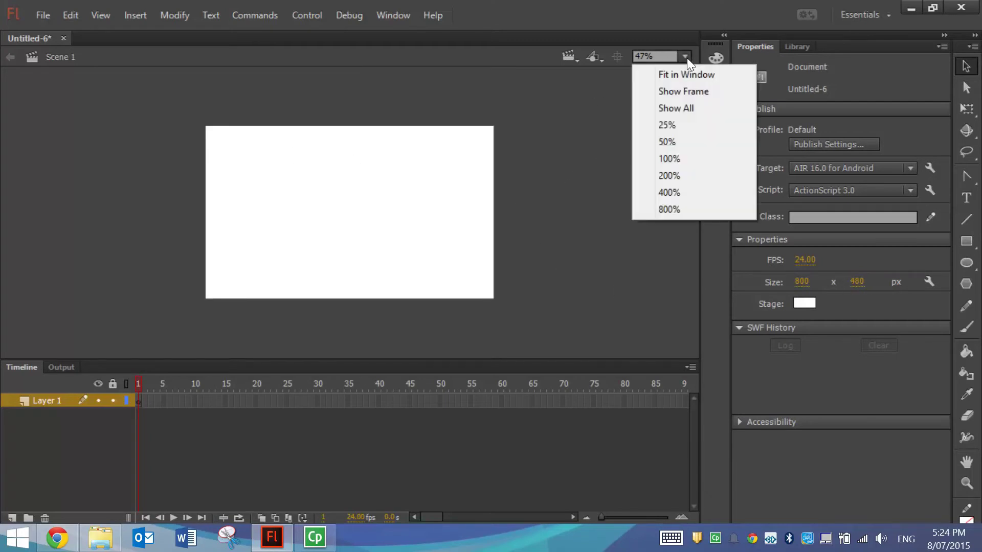
pyautogui.click(680, 74)
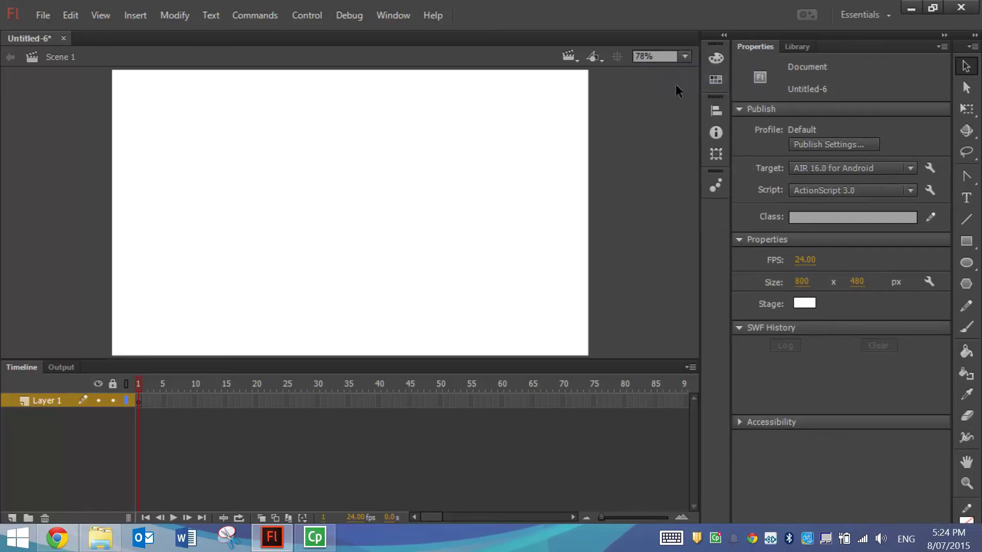
pyautogui.moveTo(549, 364); pyautogui.dragTo(548, 374)
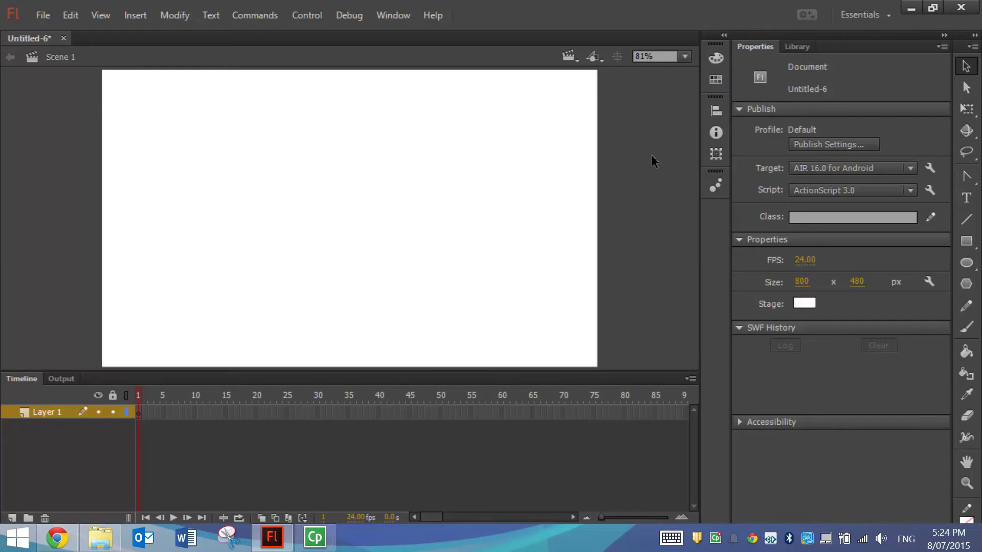
# - Show the Library panel and begin an Import to Library
pyautogui.click(806, 48)
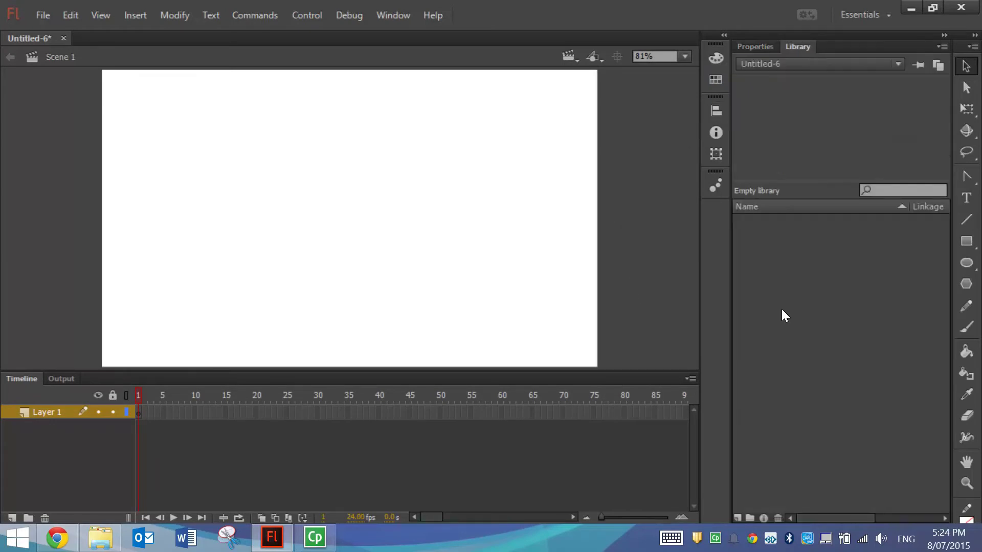
pyautogui.click(38, 15)
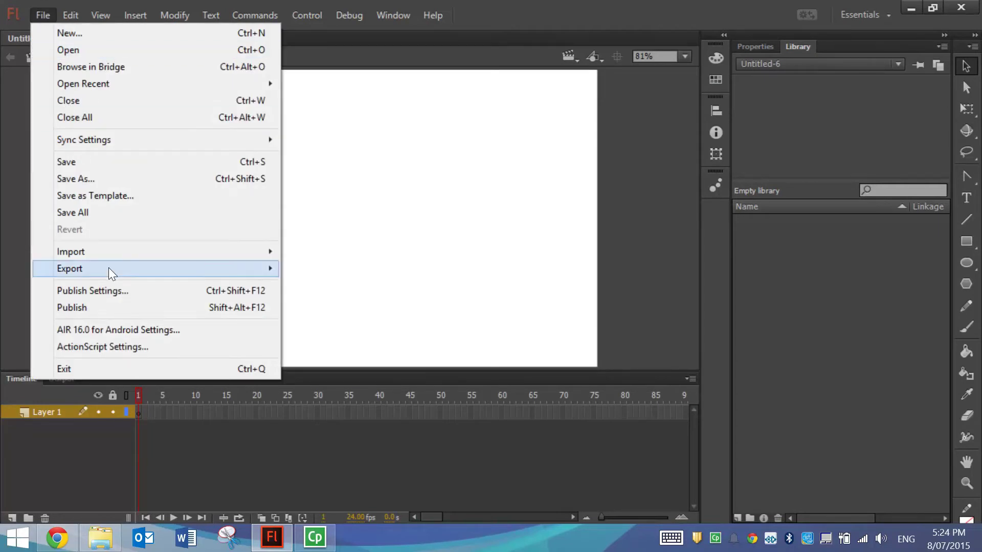
pyautogui.moveTo(133, 251)
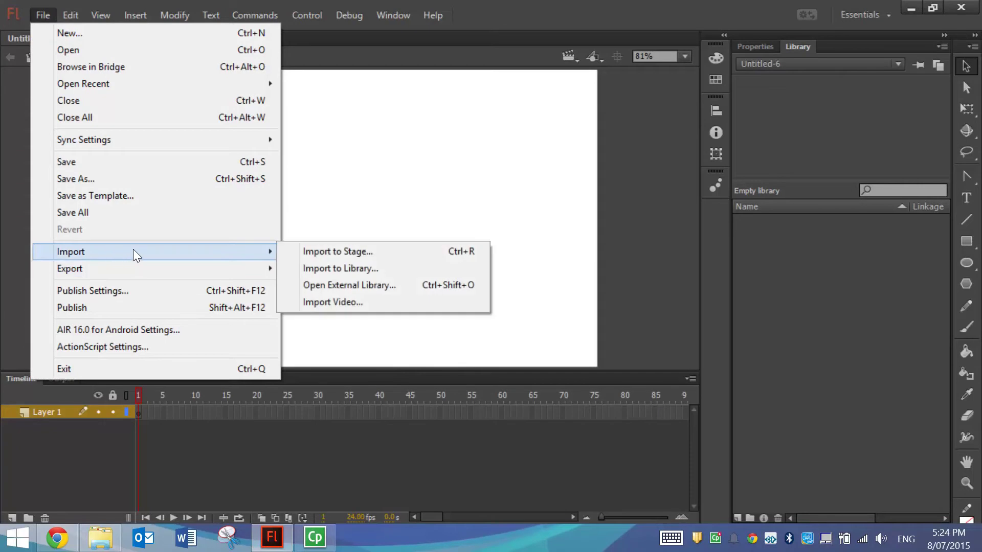
pyautogui.click(384, 268)
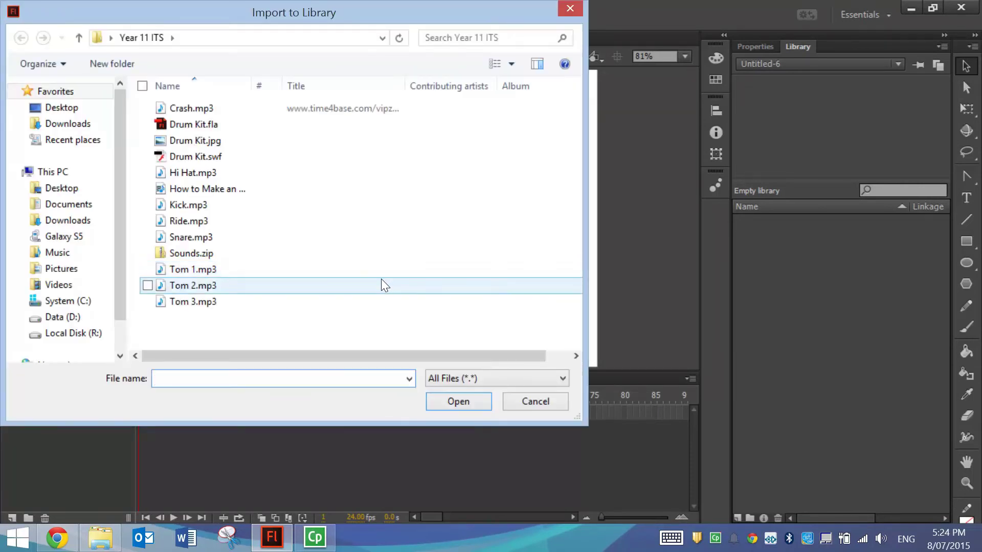
# - Import Drum Kit.jpg and the eight drum MP3s (Crash through Tom 3), previewing Crash.mp3 and the image
pyautogui.moveTo(210, 333); pyautogui.dragTo(194, 276)
pyautogui.keyDown('ctrl'); pyautogui.click(191, 237); pyautogui.keyUp('ctrl')
pyautogui.keyDown('ctrl'); pyautogui.click(185, 222); pyautogui.keyUp('ctrl')
pyautogui.keyDown('ctrl'); pyautogui.click(185, 205); pyautogui.keyUp('ctrl')
pyautogui.keyDown('ctrl'); pyautogui.click(181, 174); pyautogui.keyUp('ctrl')
pyautogui.keyDown('ctrl'); pyautogui.click(190, 109); pyautogui.keyUp('ctrl')
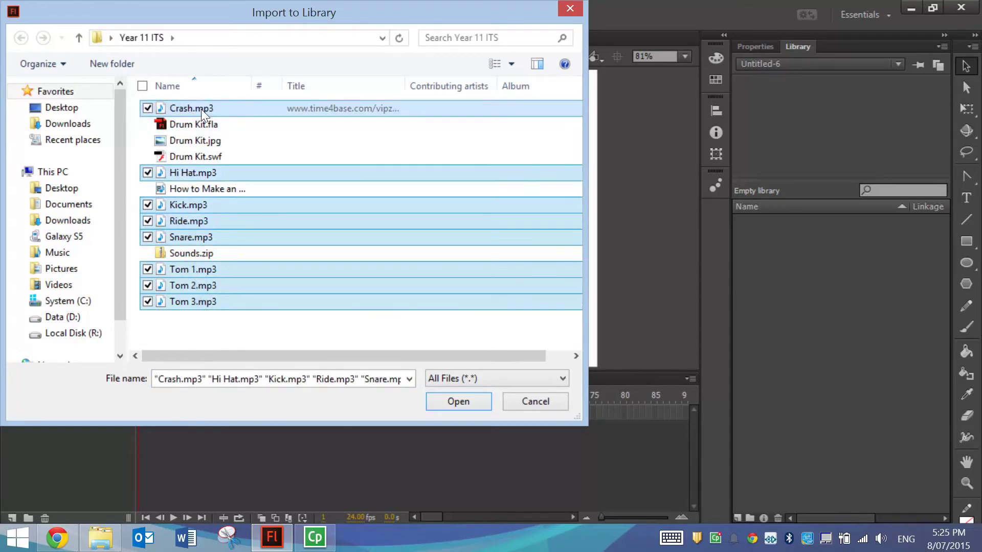
pyautogui.keyDown('ctrl'); pyautogui.click(192, 140); pyautogui.keyUp('ctrl')
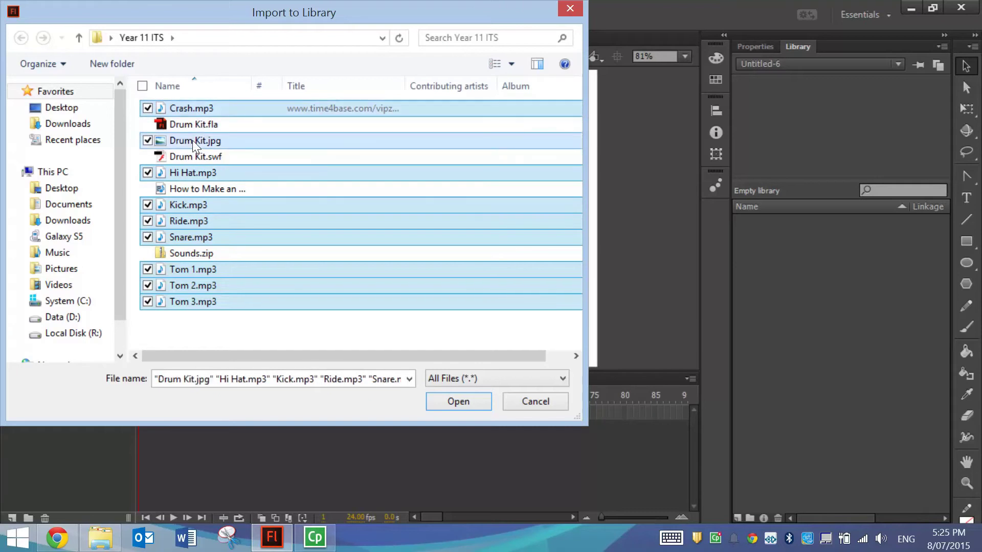
pyautogui.click(440, 402)
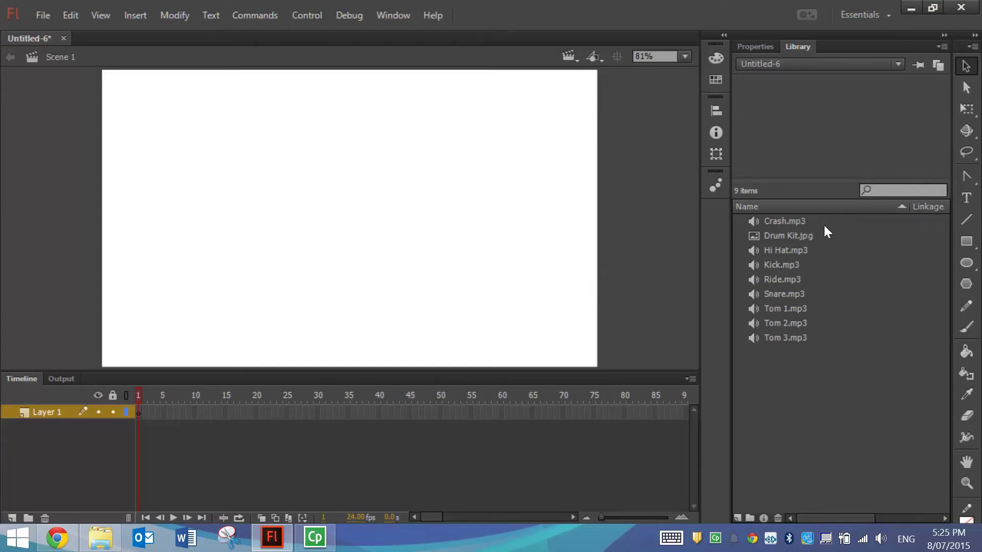
pyautogui.click(785, 223)
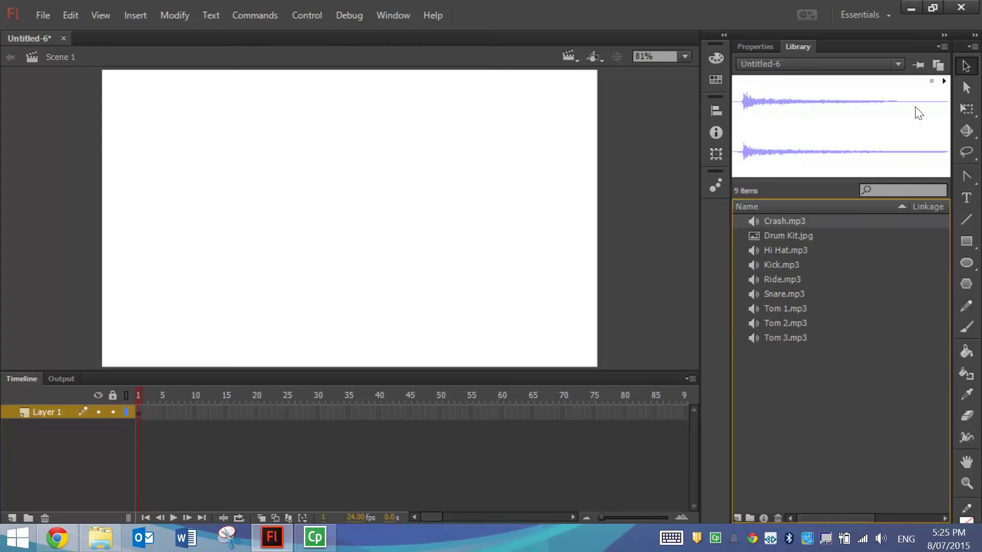
pyautogui.click(797, 235)
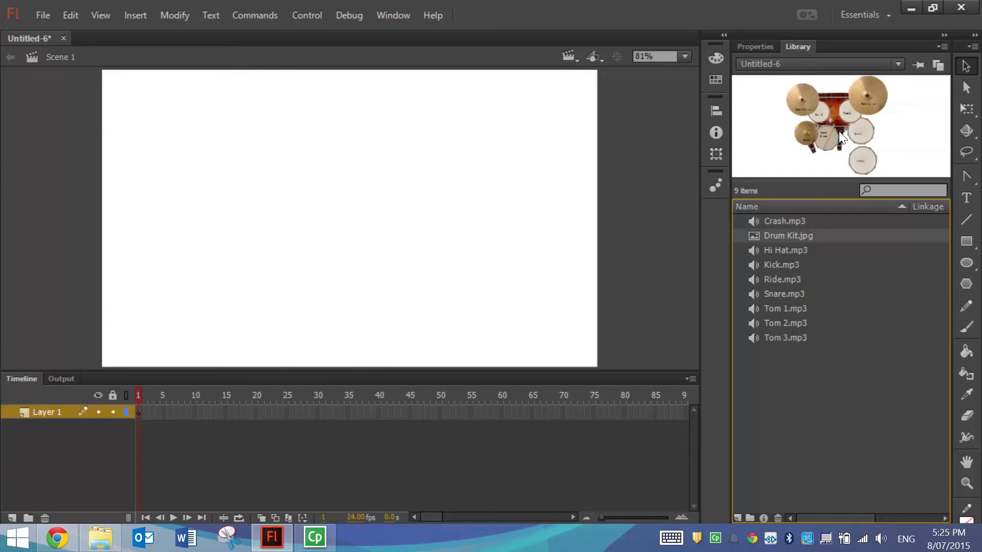
# - Place Drum Kit.jpg on the stage and break the bitmap apart
pyautogui.moveTo(829, 114); pyautogui.dragTo(367, 212)
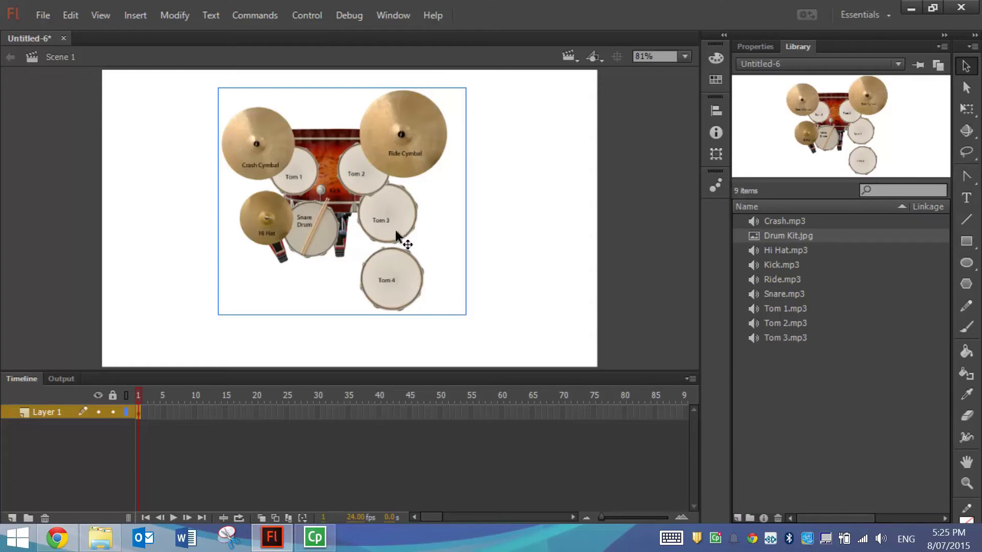
pyautogui.rightClick(361, 174)
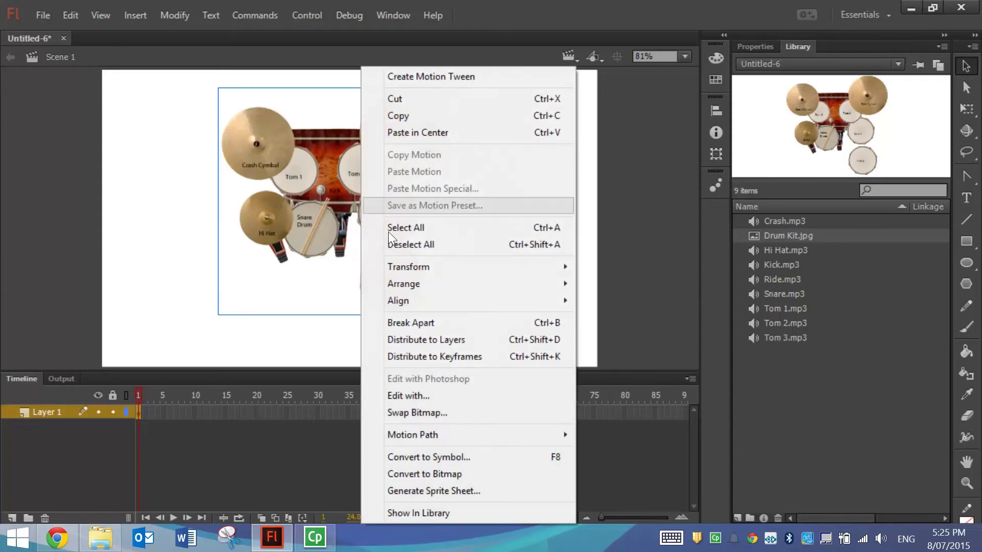
pyautogui.click(446, 320)
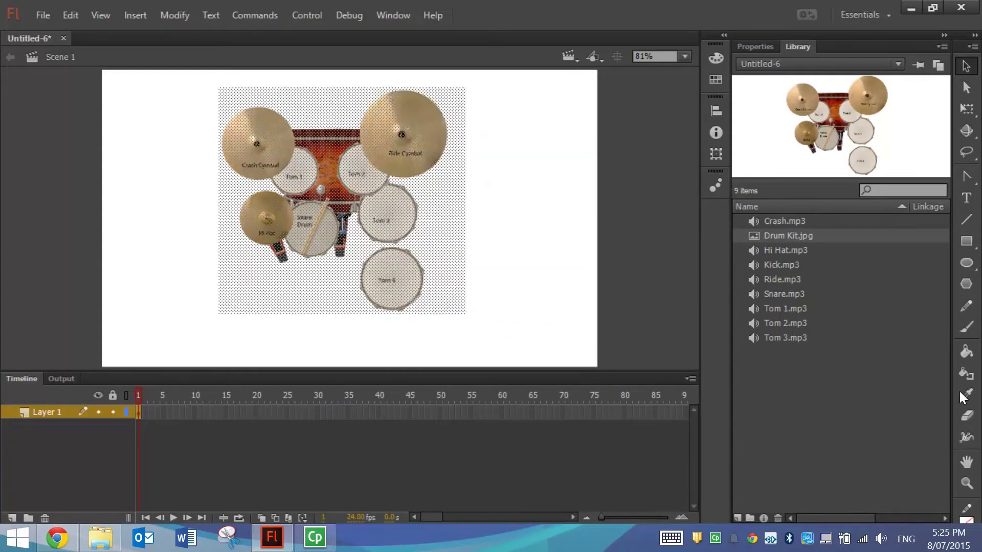
# - Erase the Tom 4 drum and regroup the picture as one object
pyautogui.click(966, 415)
pyautogui.moveTo(415, 311)
pyautogui.mouseDown()
pyautogui.moveTo(355, 315)
pyautogui.moveTo(454, 312)
pyautogui.moveTo(352, 298)
pyautogui.moveTo(389, 293)
pyautogui.moveTo(367, 287)
pyautogui.moveTo(440, 283)
pyautogui.moveTo(362, 284)
pyautogui.moveTo(395, 259)
pyautogui.moveTo(435, 276)
pyautogui.moveTo(374, 277)
pyautogui.moveTo(429, 270)
pyautogui.moveTo(386, 258)
pyautogui.mouseUp()
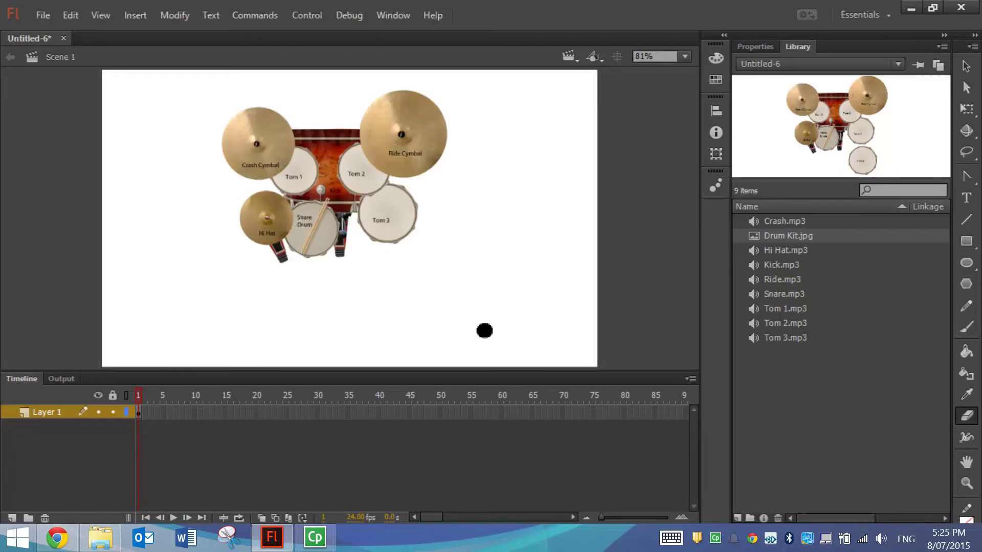
pyautogui.click(965, 66)
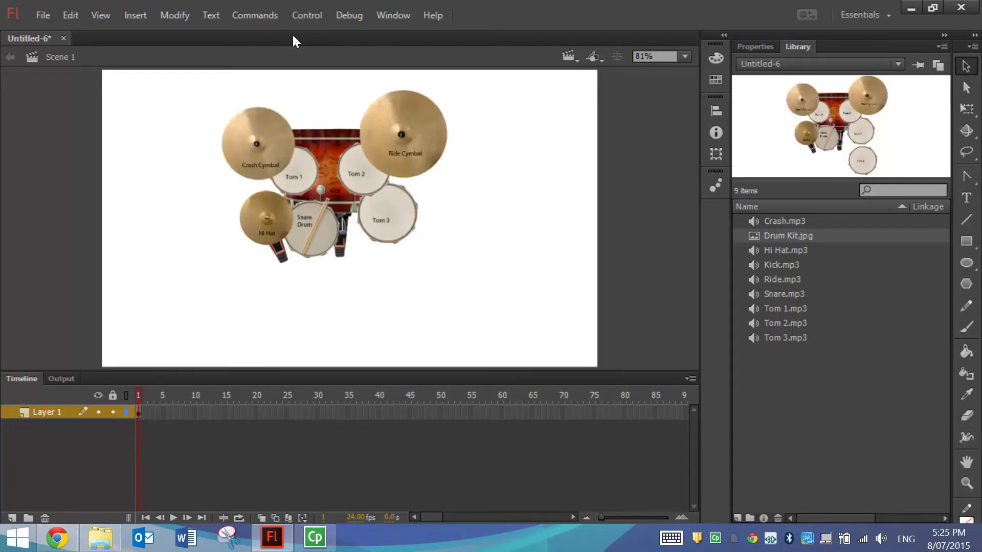
pyautogui.click(350, 103)
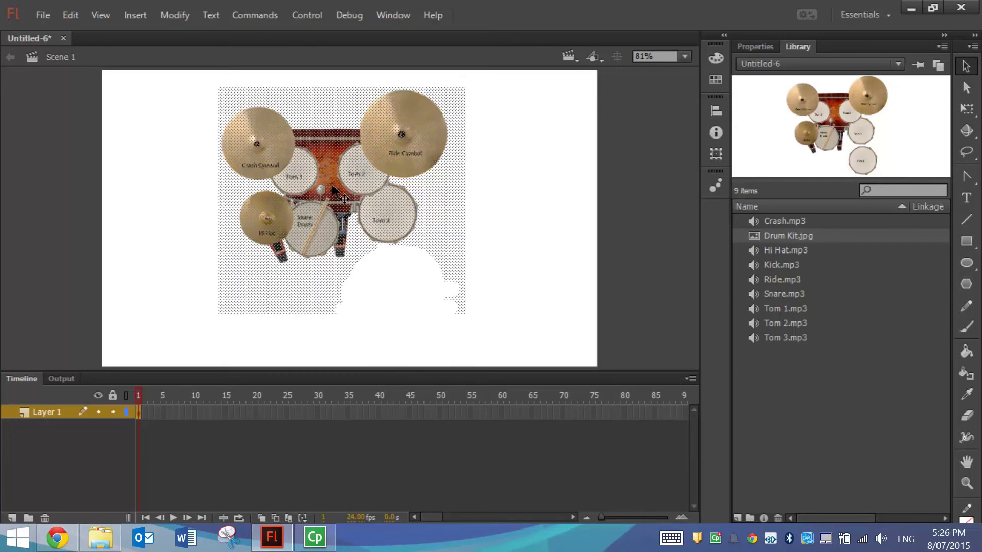
pyautogui.hotkey('ctrl', 'g')
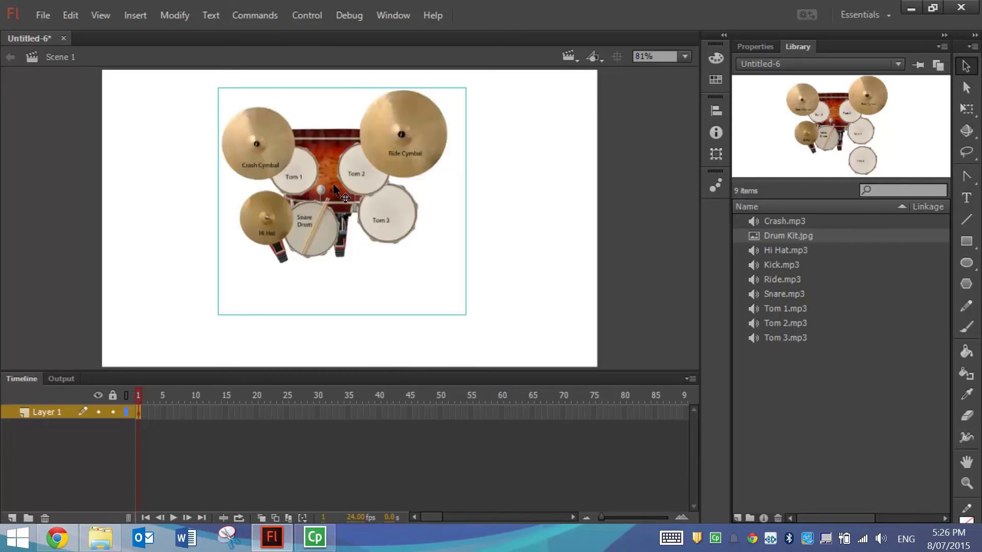
# - Scale the drum kit up with Free Transform and shift it lower to fill the stage
pyautogui.click(967, 109)
pyautogui.moveTo(464, 314); pyautogui.dragTo(519, 364)
pyautogui.moveTo(374, 170); pyautogui.dragTo(385, 196)
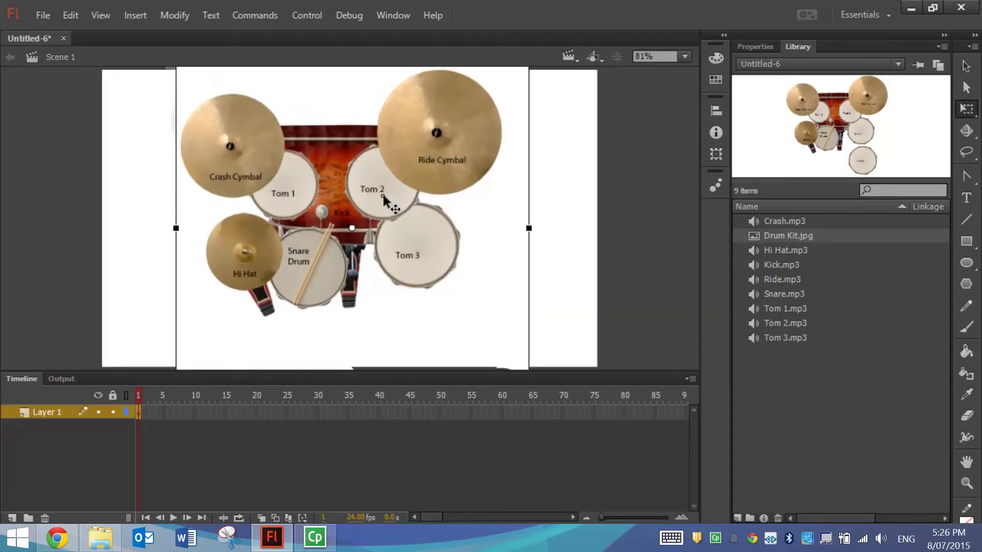
pyautogui.moveTo(400, 143); pyautogui.dragTo(401, 146)
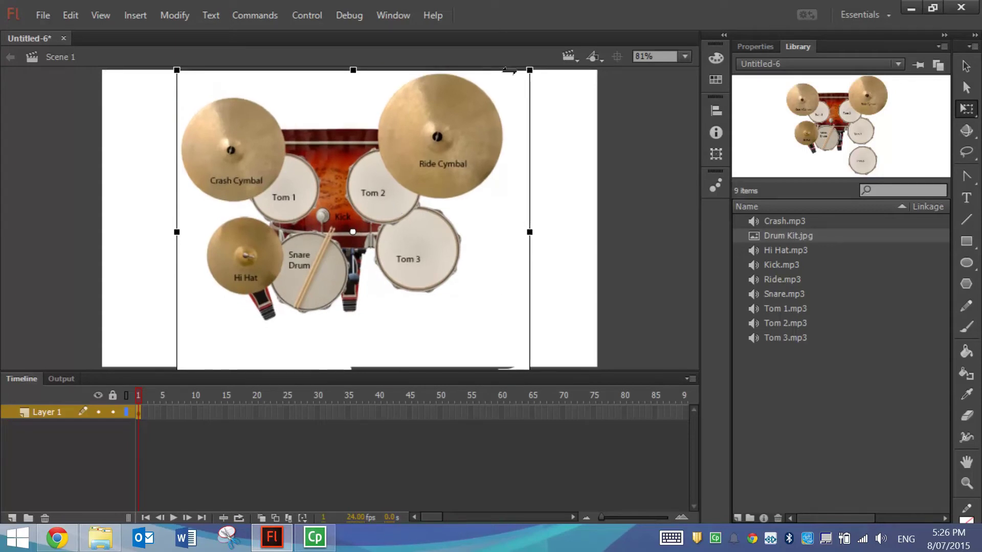
pyautogui.moveTo(530, 70); pyautogui.dragTo(541, 59)
pyautogui.moveTo(459, 148); pyautogui.dragTo(462, 164)
pyautogui.click(610, 100)
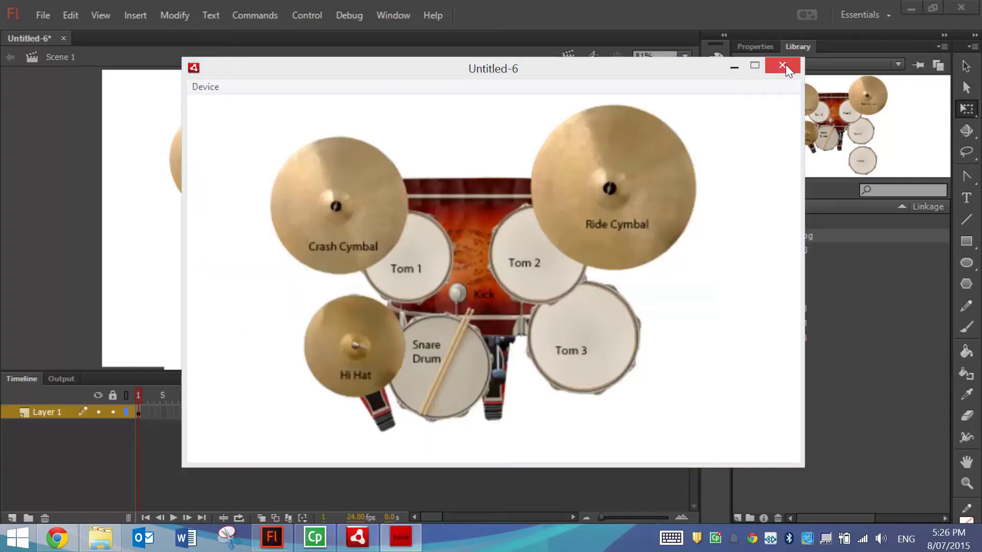
pyautogui.click(785, 64)
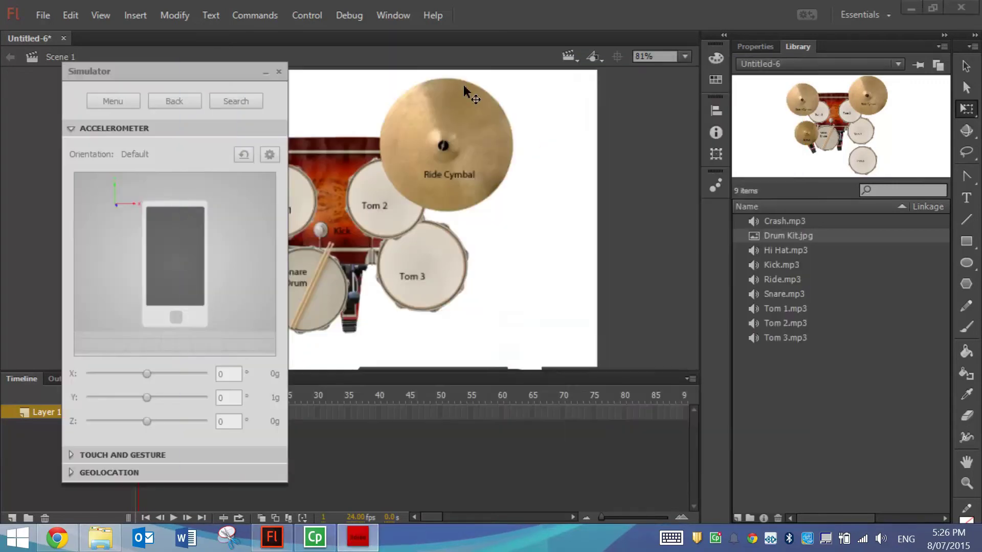
# - Close the device simulator and nudge the drum kit picture to the right
pyautogui.click(279, 71)
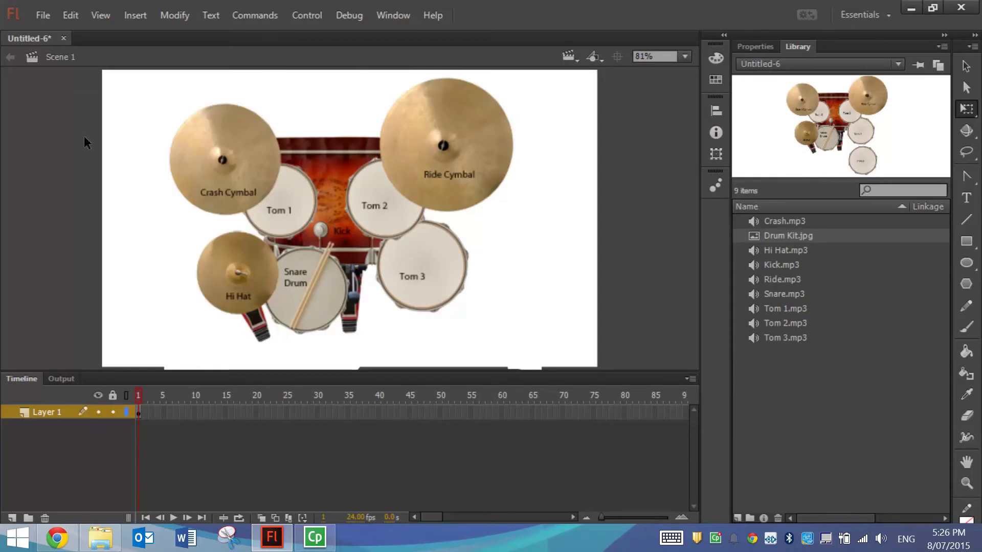
pyautogui.click(185, 156)
pyautogui.hotkey('shift', 'Right')
pyautogui.hotkey('shift', 'Right')
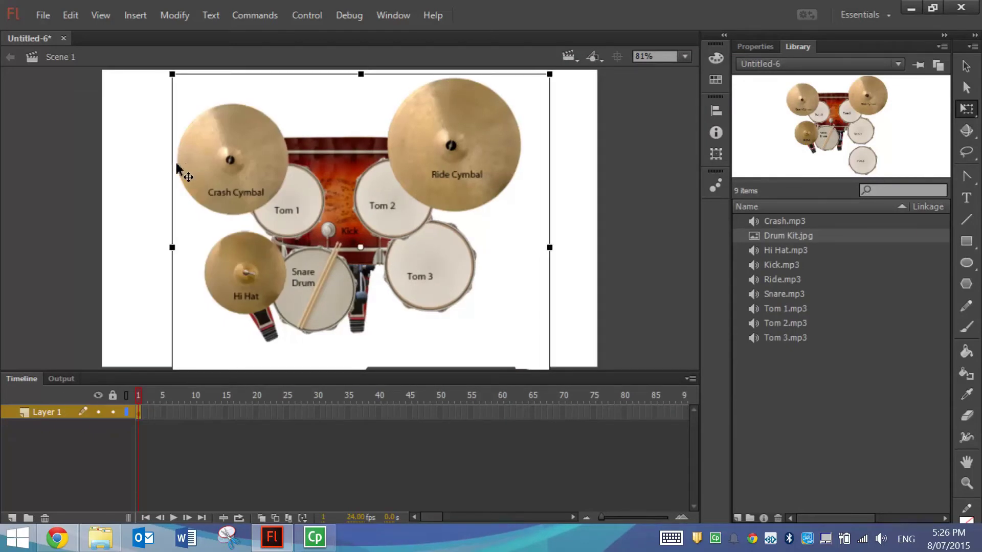
# - Rename Layer 1 to 'Drum Kit', lock it, and set up magenta-fill rectangles
pyautogui.doubleClick(49, 413)
pyautogui.write('Drum Kit')
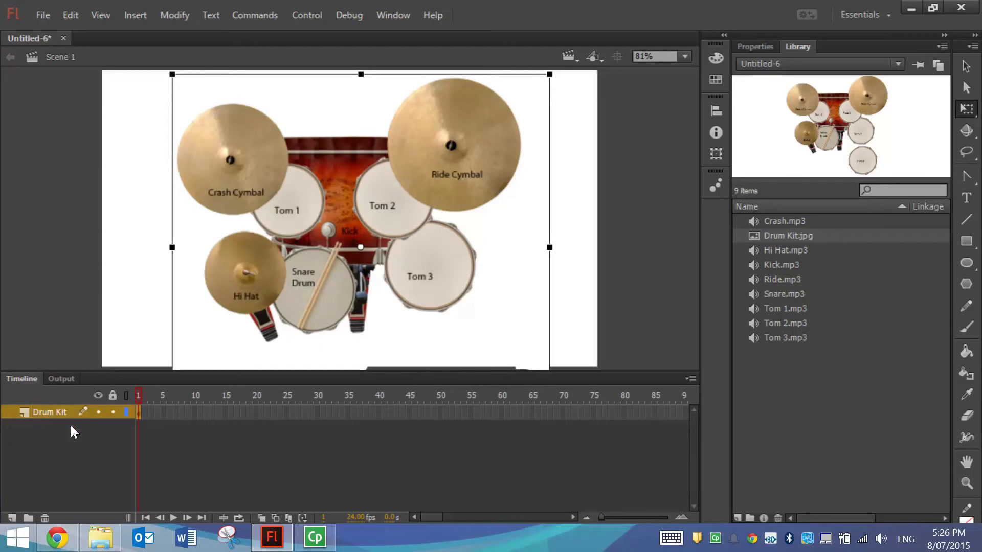
pyautogui.click(113, 412)
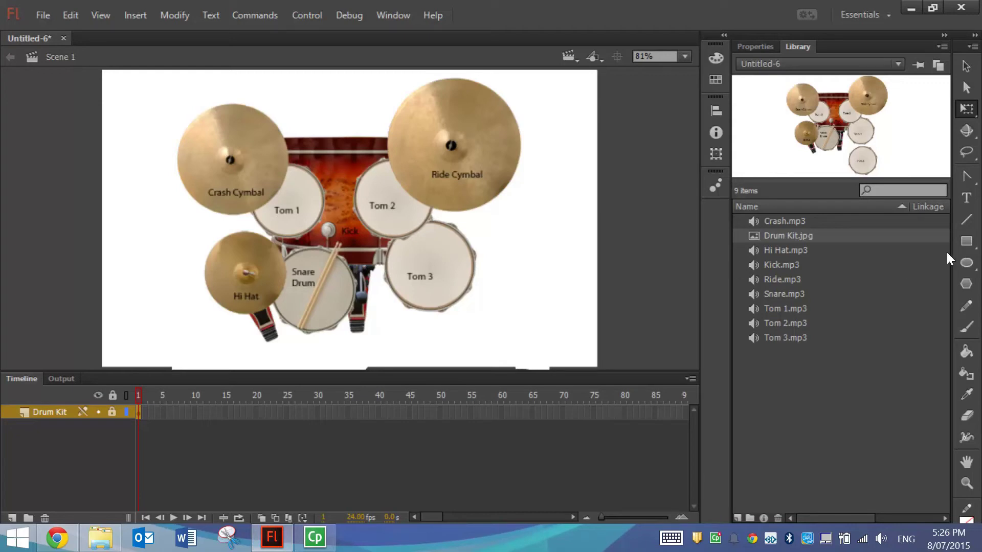
pyautogui.click(965, 243)
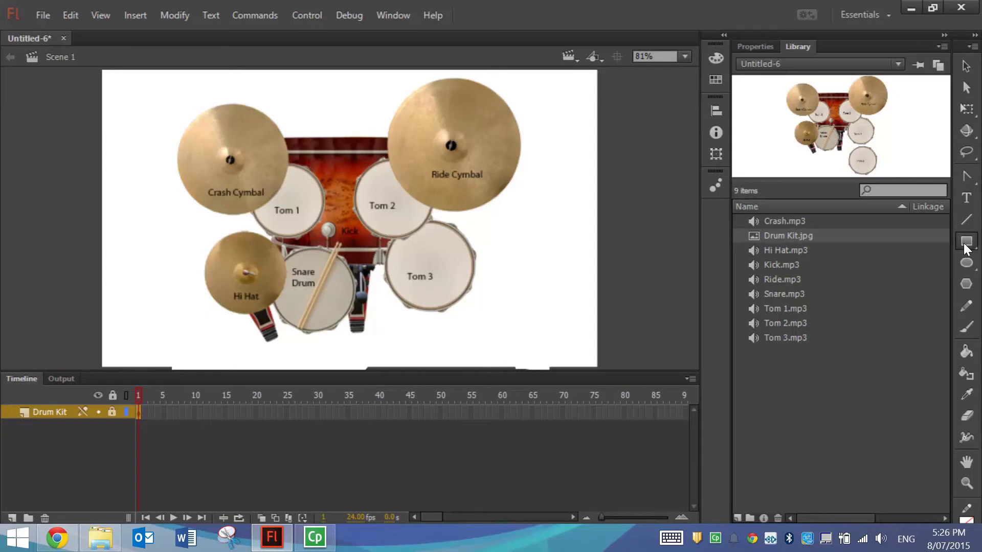
pyautogui.click(767, 48)
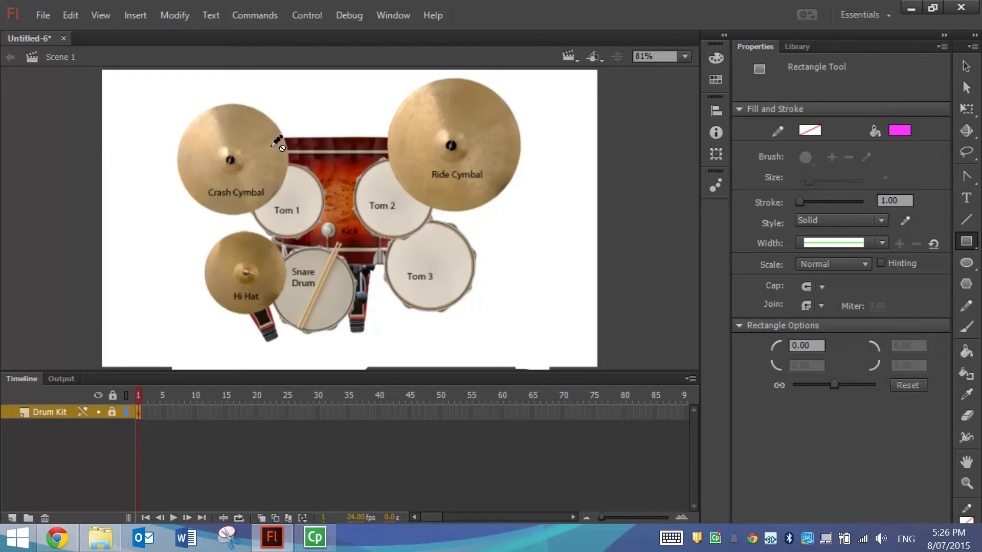
# - Add a layer named 'Kick' and draw a 260.25 x 205.70 magenta rectangle over the kick drum
pyautogui.click(12, 518)
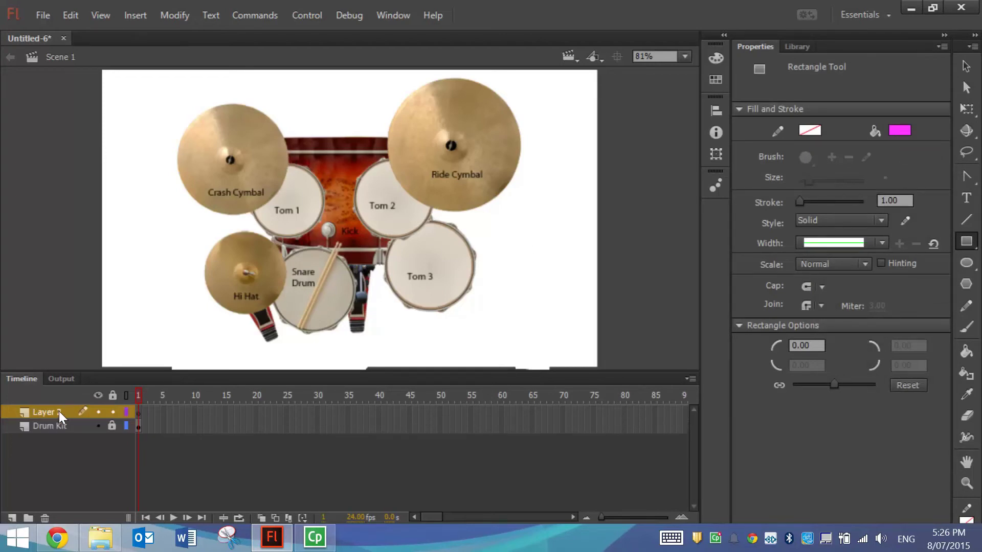
pyautogui.doubleClick(56, 413)
pyautogui.write('Kick')
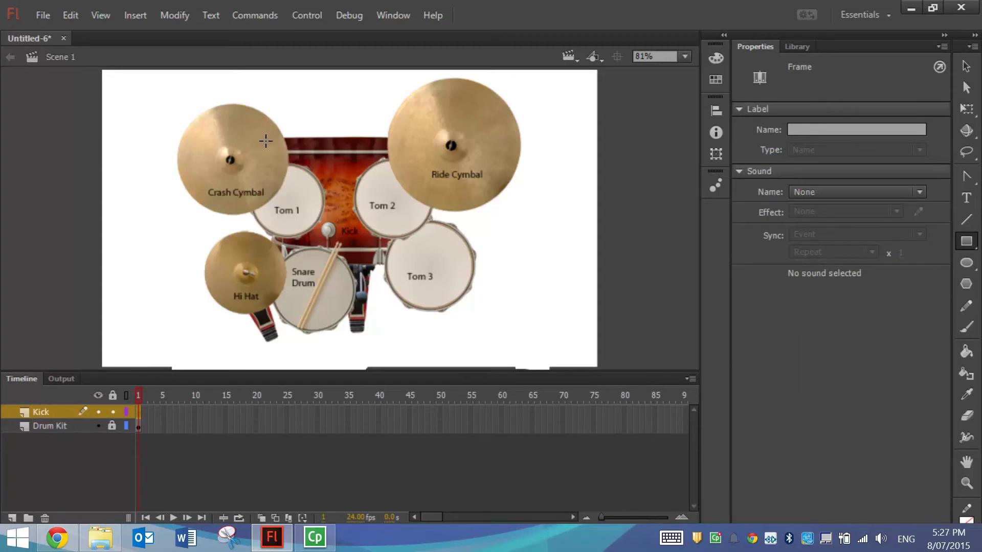
pyautogui.moveTo(265, 138); pyautogui.dragTo(424, 263)
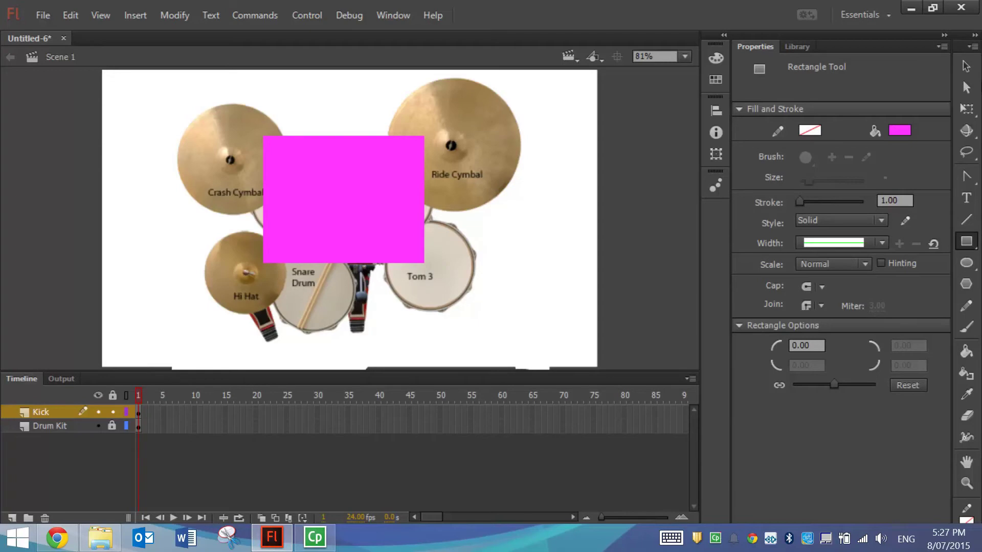
pyautogui.click(969, 71)
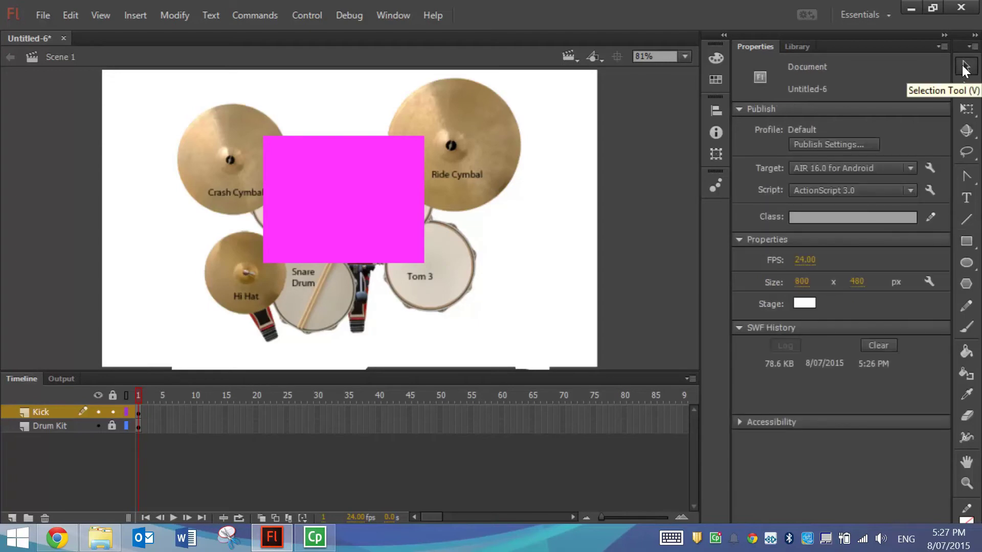
pyautogui.click(363, 221)
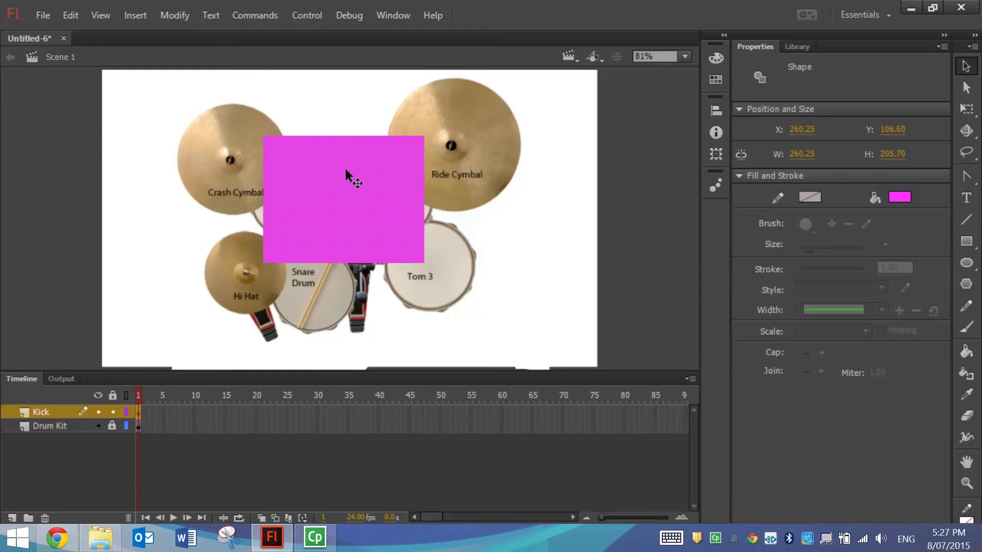
# - Convert the selected rectangle into a Button symbol named 'Kick'
pyautogui.click(184, 16)
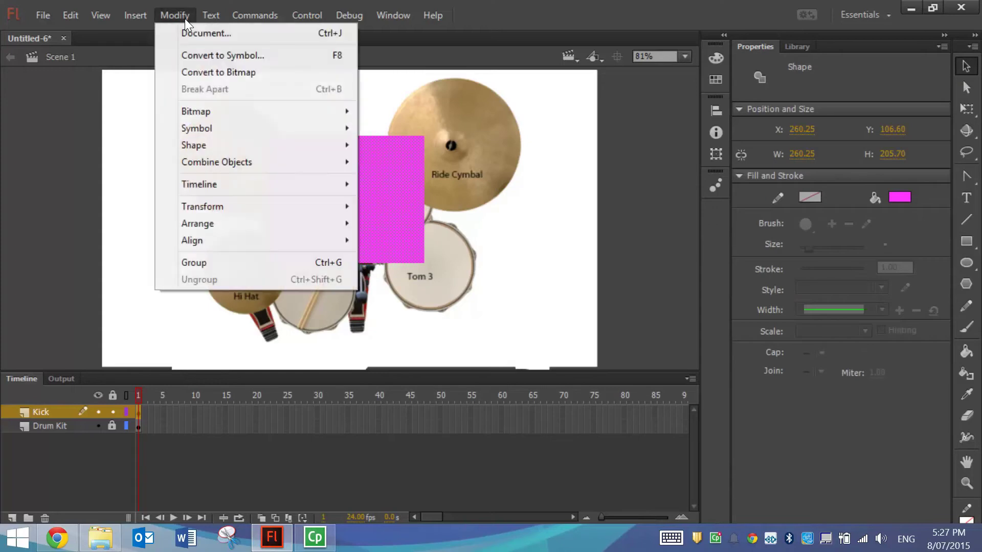
pyautogui.click(207, 55)
pyautogui.write('Kick')
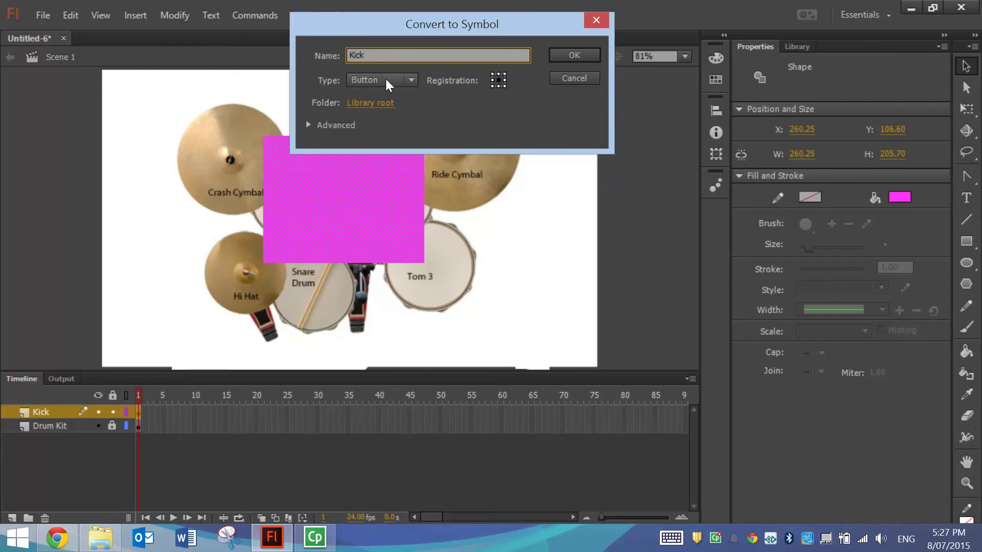
pyautogui.click(382, 80)
pyautogui.click(400, 116)
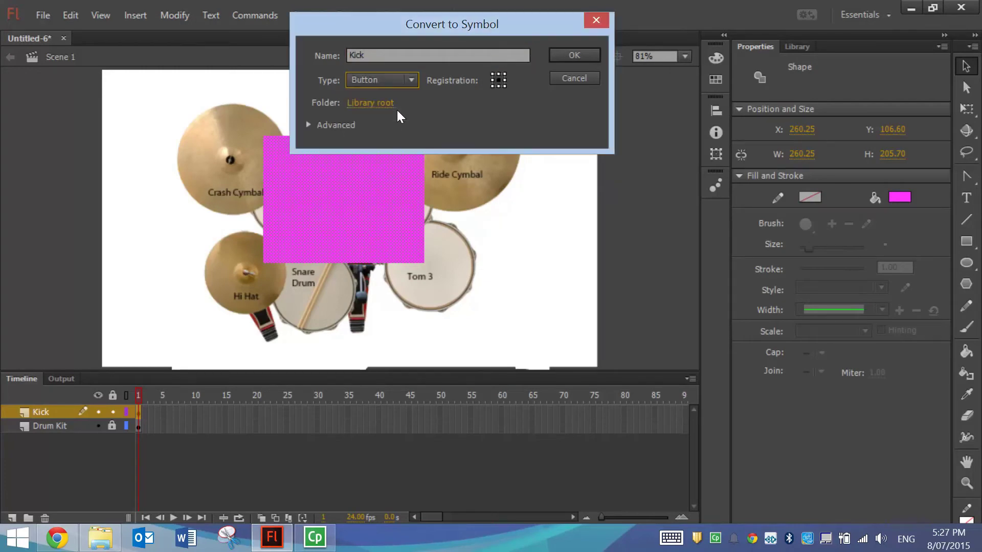
pyautogui.click(564, 54)
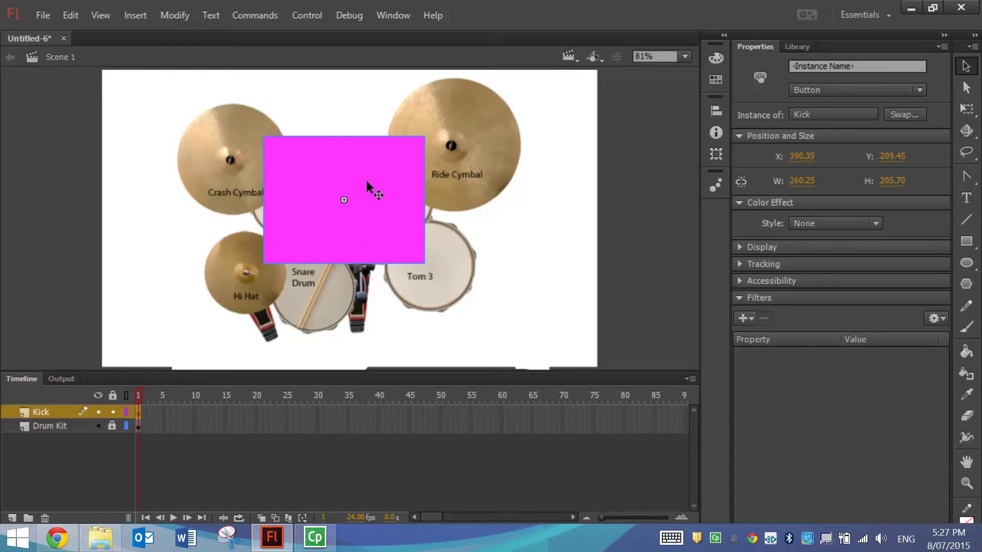
# - Inside the Kick button, make the Down frame a keyframe that plays Kick.mp3
pyautogui.doubleClick(381, 204)
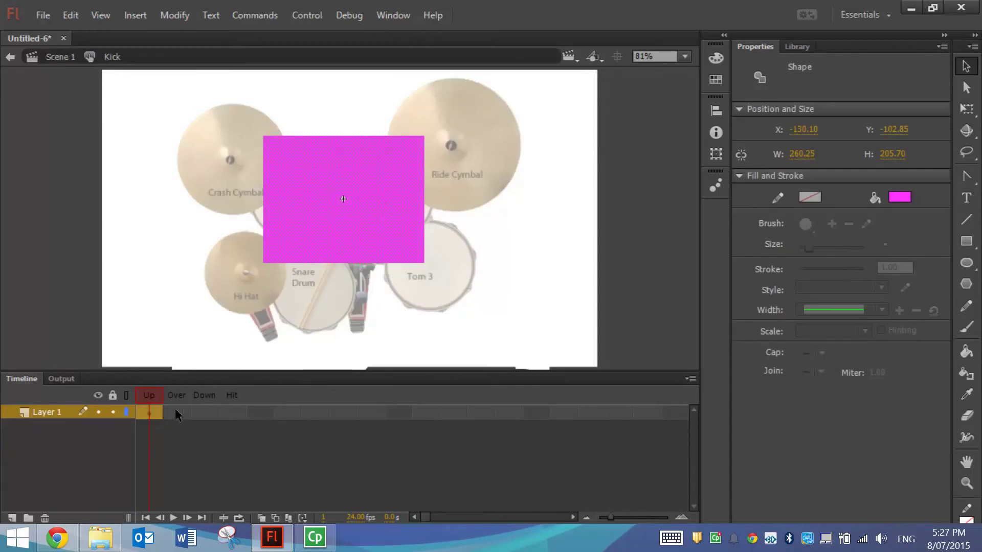
pyautogui.click(206, 400)
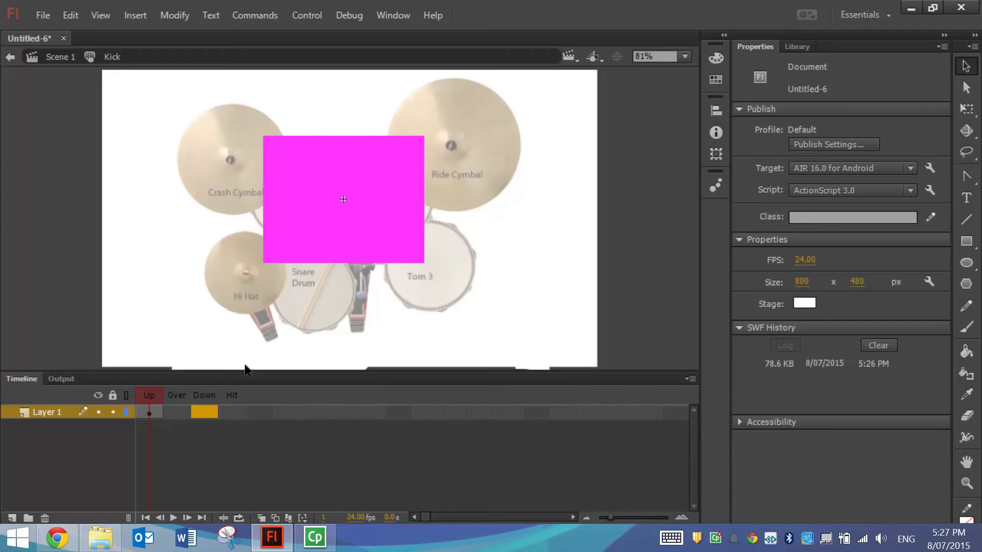
pyautogui.click(204, 413)
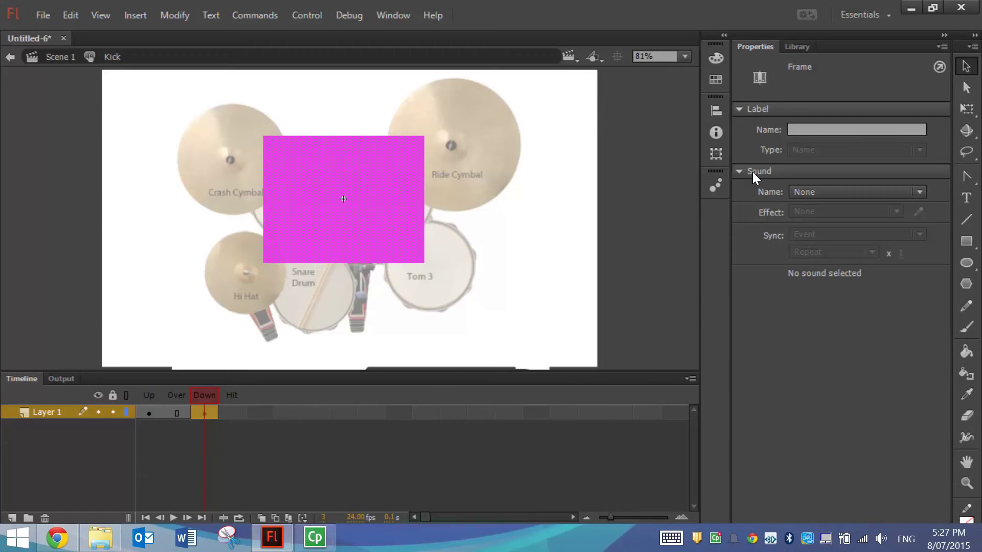
pyautogui.click(818, 191)
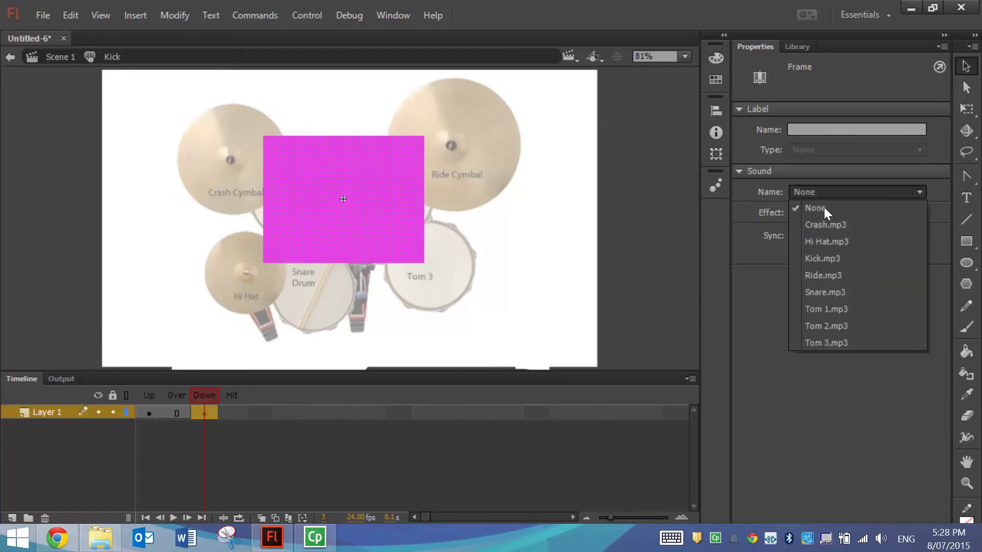
pyautogui.click(827, 259)
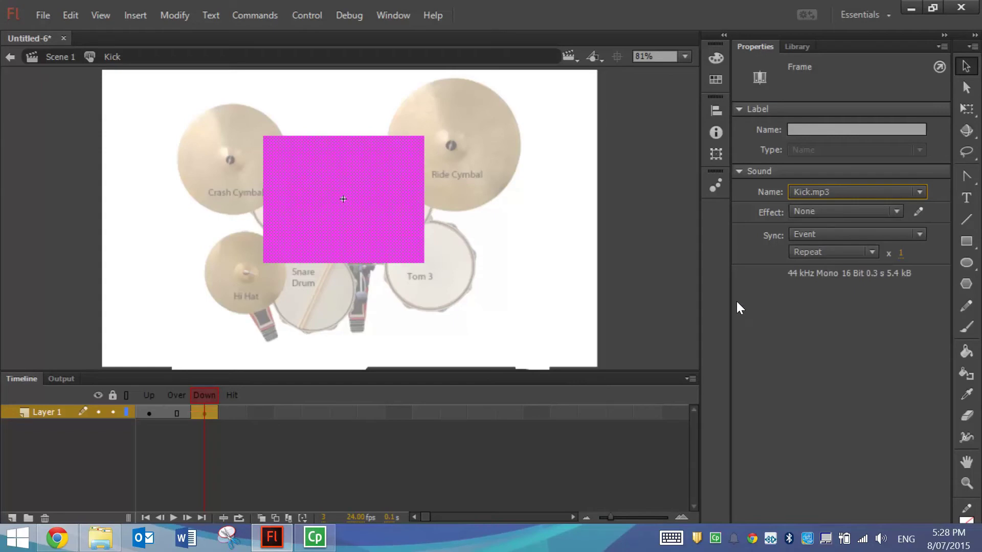
# - Preview Kick.mp3 from the library and reselect the Down keyframe
pyautogui.click(326, 472)
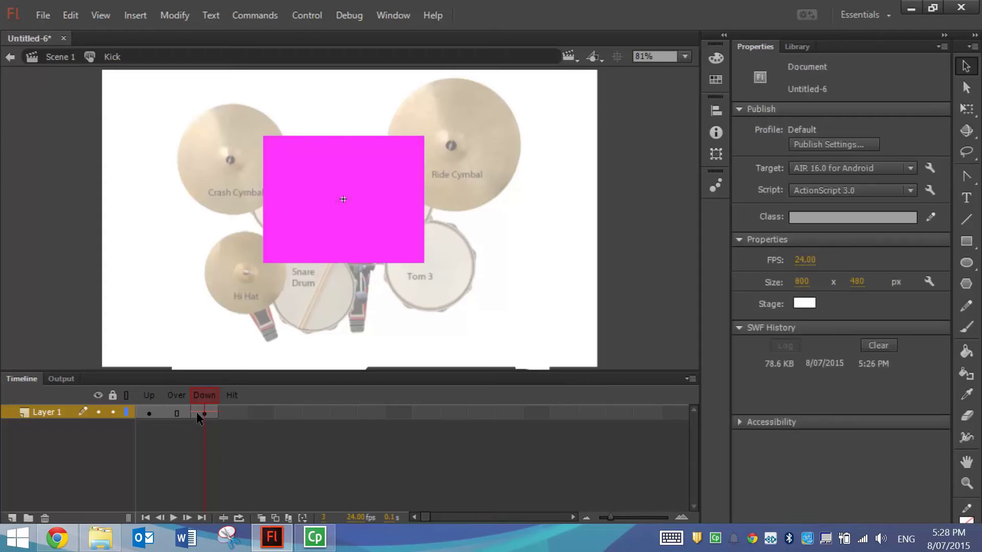
pyautogui.click(793, 47)
pyautogui.click(784, 280)
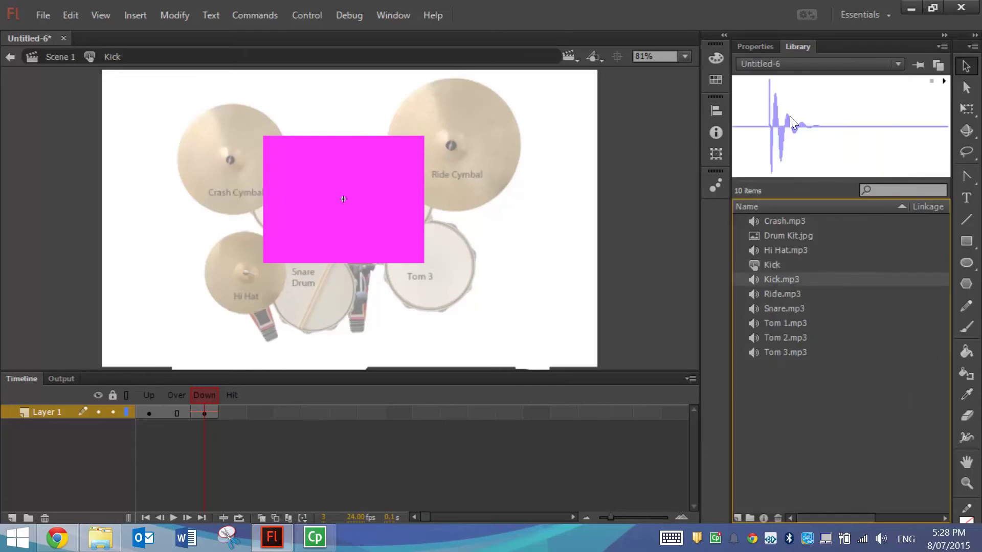
pyautogui.click(207, 412)
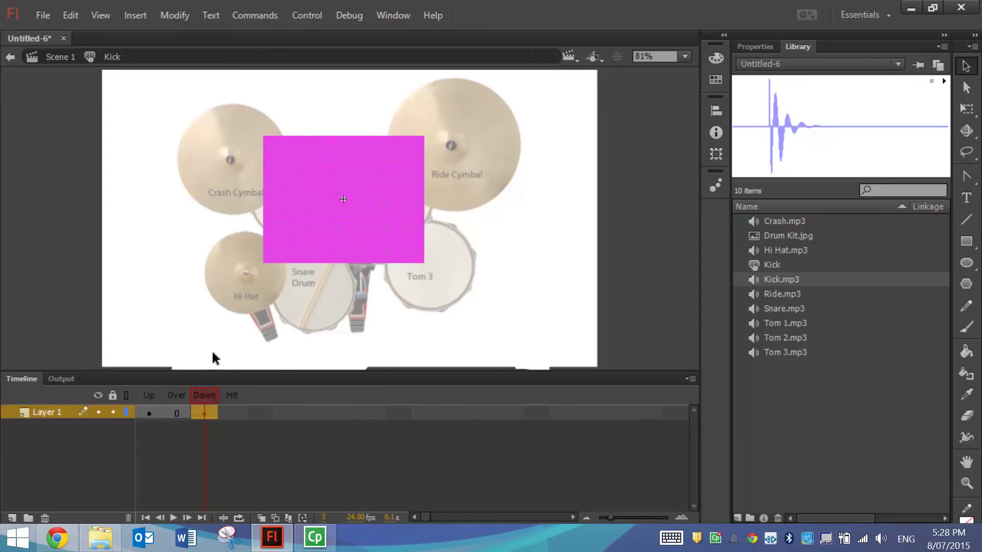
pyautogui.click(10, 57)
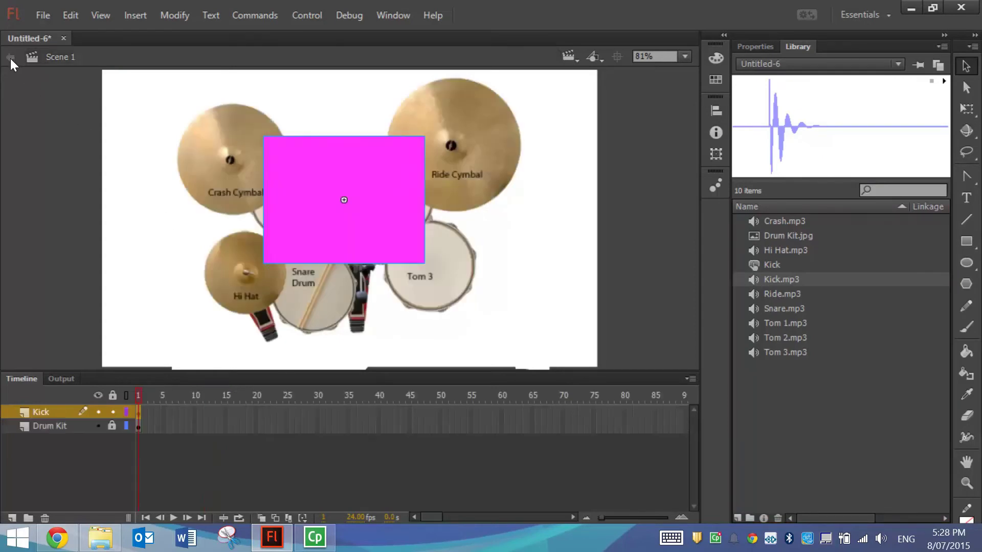
pyautogui.click(761, 45)
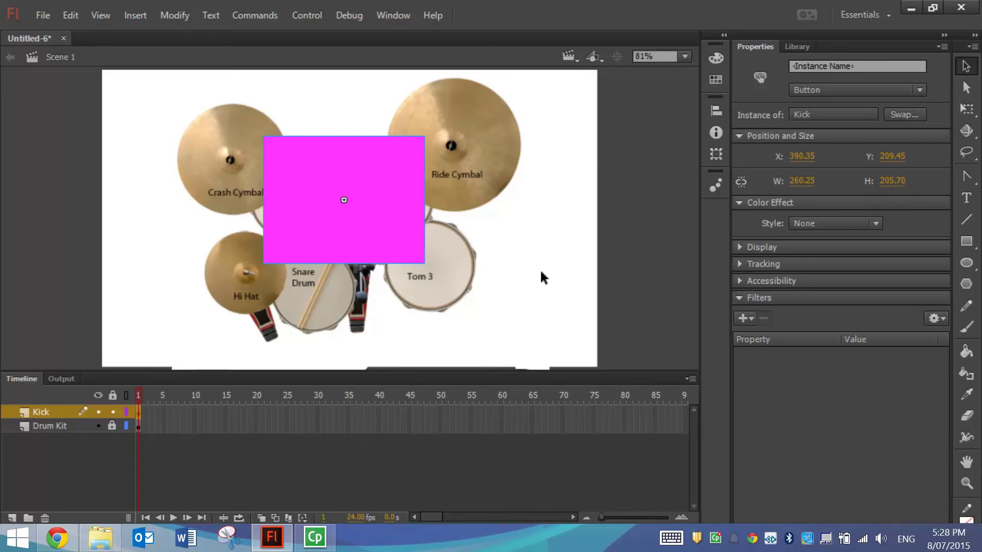
pyautogui.hotkey('ctrl', 'Return')
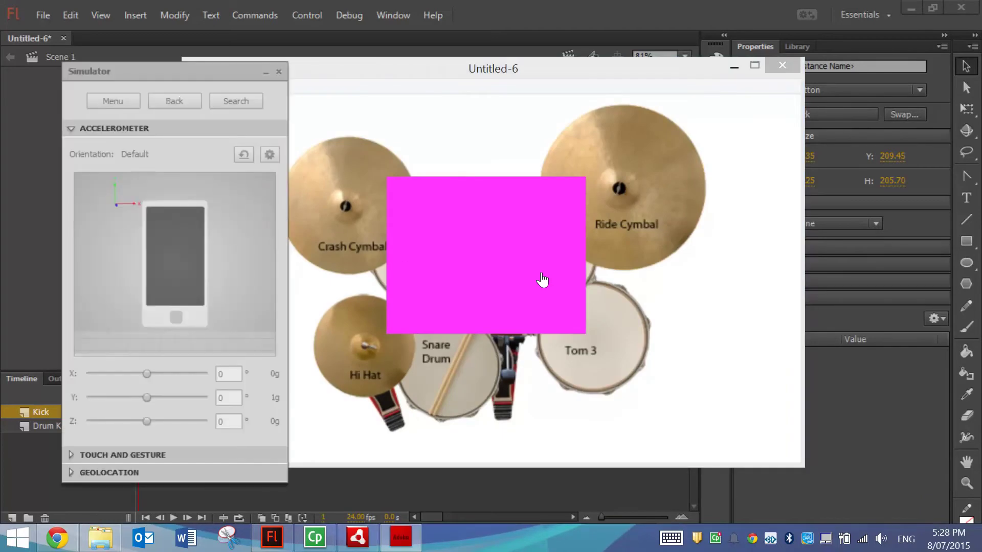
pyautogui.click(504, 238)
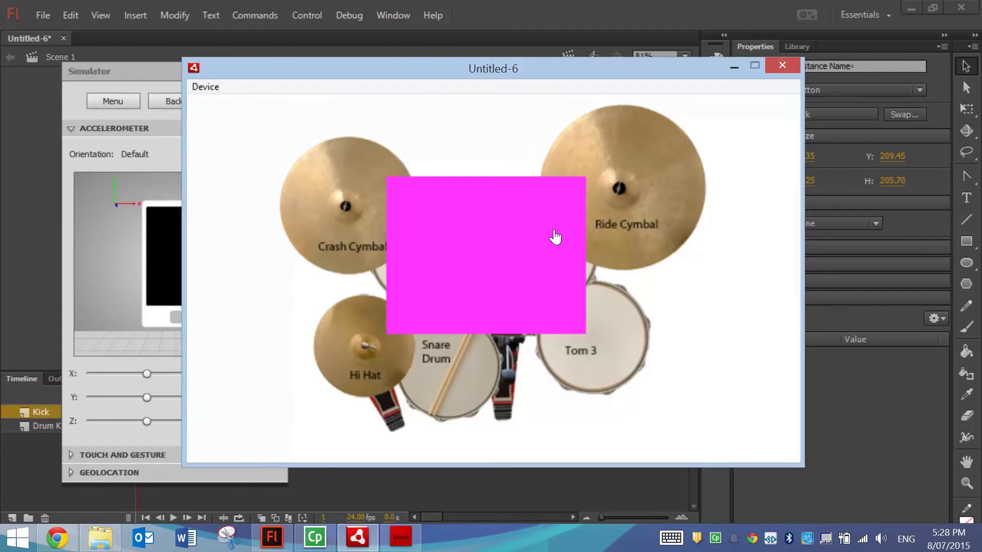
pyautogui.click(784, 67)
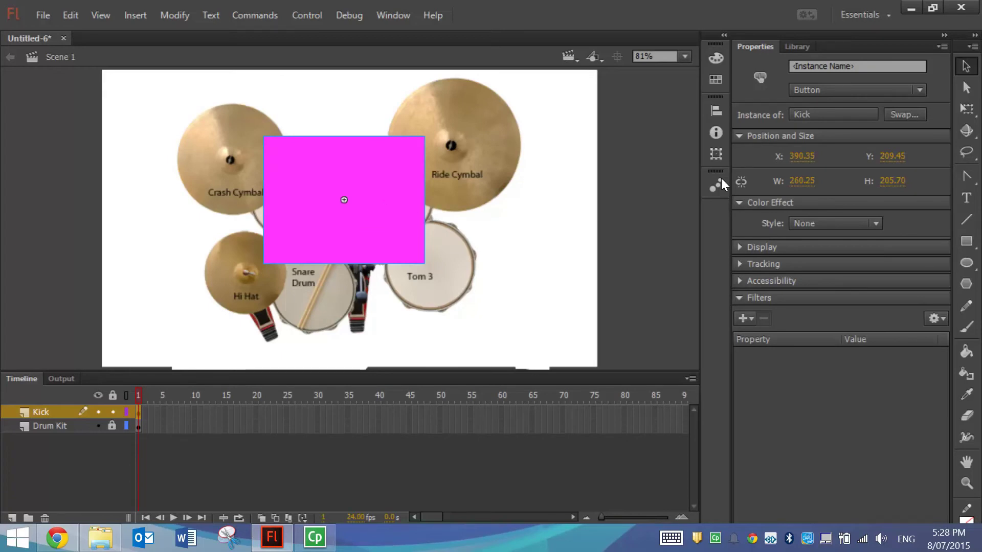
# - Set the Kick button's Color Effect style to Alpha at 0% so it becomes invisible
pyautogui.click(742, 203)
pyautogui.click(741, 204)
pyautogui.click(797, 224)
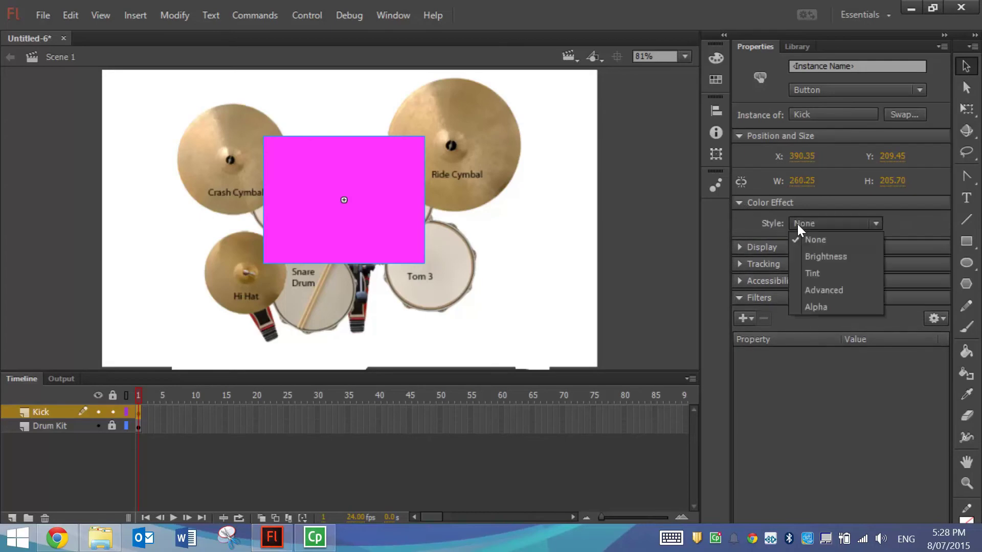
pyautogui.click(823, 307)
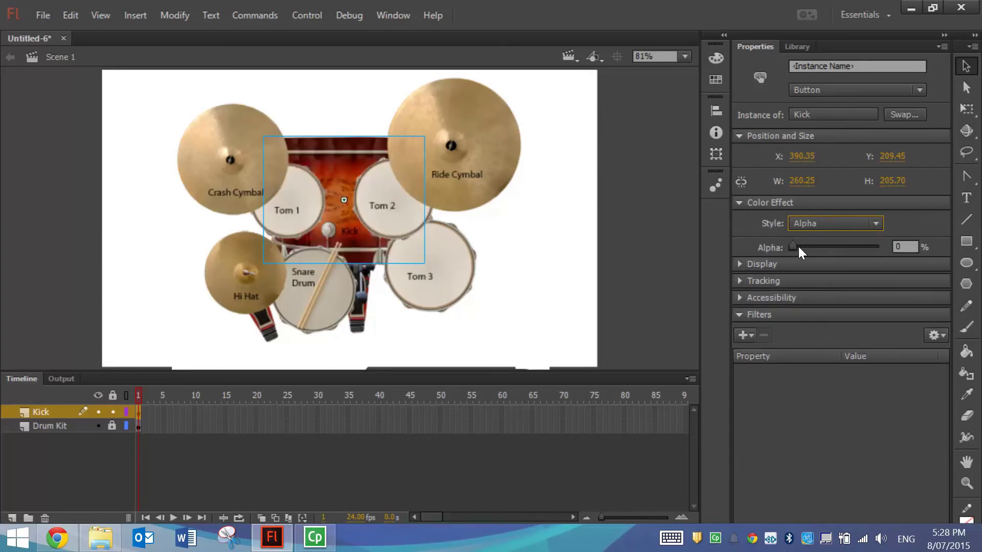
pyautogui.moveTo(795, 246); pyautogui.dragTo(763, 254)
# - Lock the Kick layer and add a new layer named Snare
pyautogui.click(601, 152)
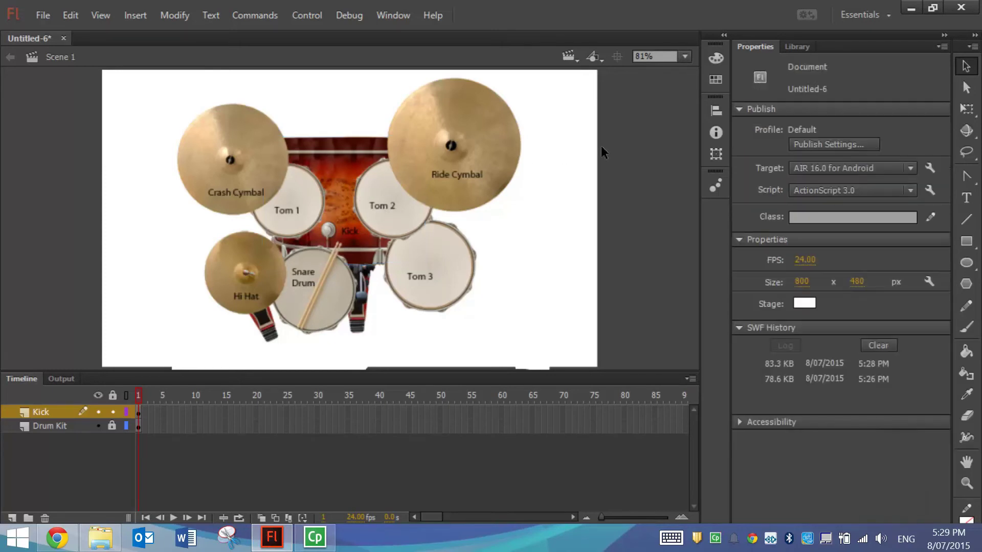
pyautogui.click(112, 412)
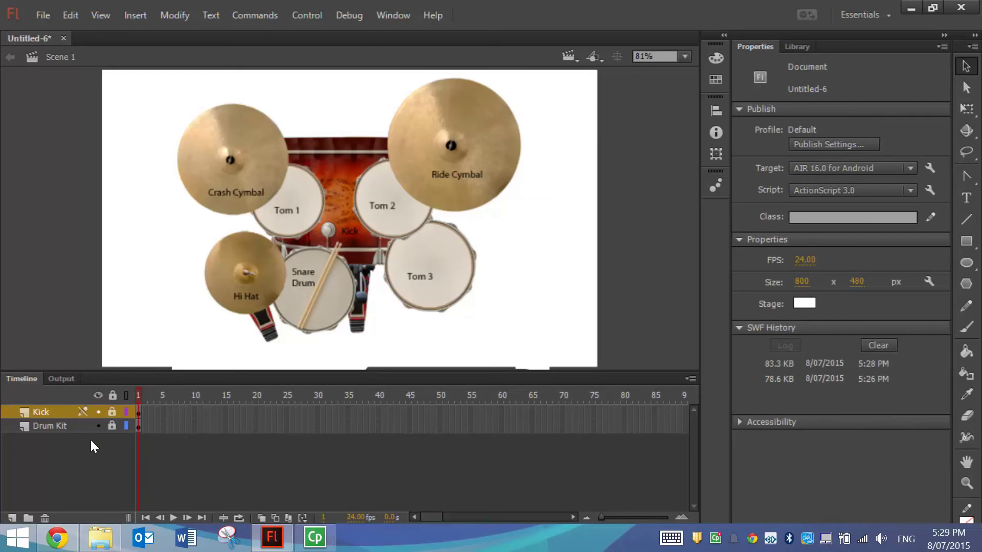
pyautogui.click(13, 518)
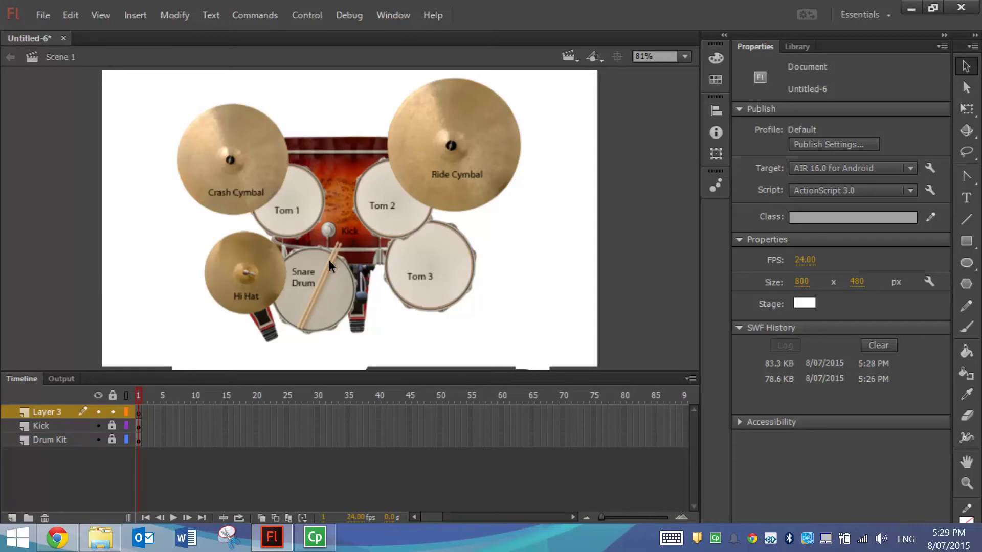
pyautogui.doubleClick(48, 412)
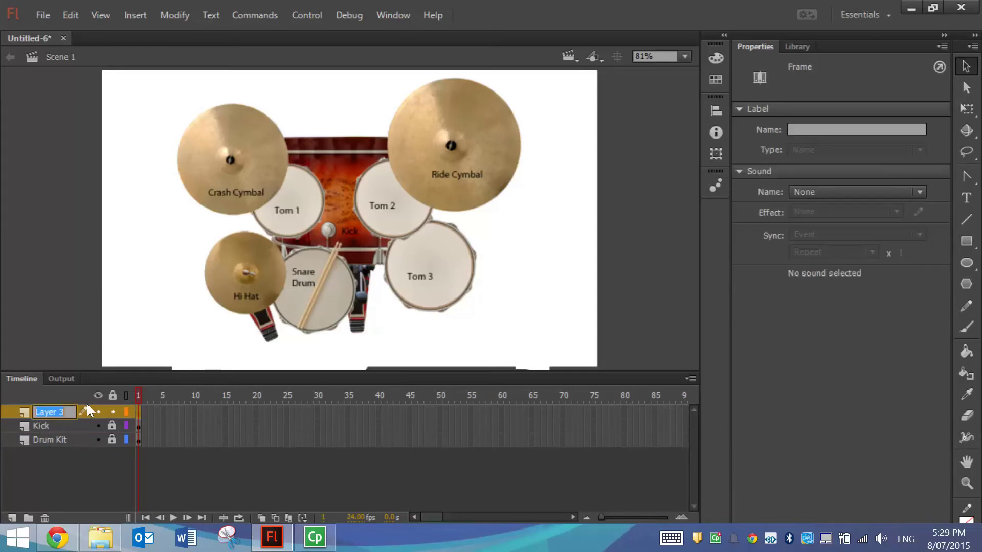
pyautogui.write('Snare')
pyautogui.press('Return')
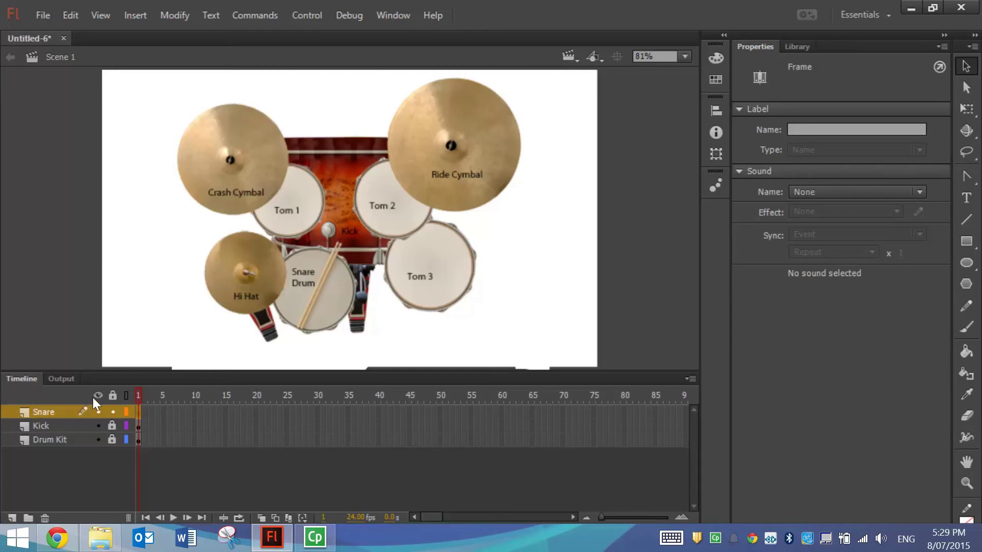
# - Draw a 136.30 x 136.30 magenta circle over the snare drum and select it
pyautogui.click(967, 264)
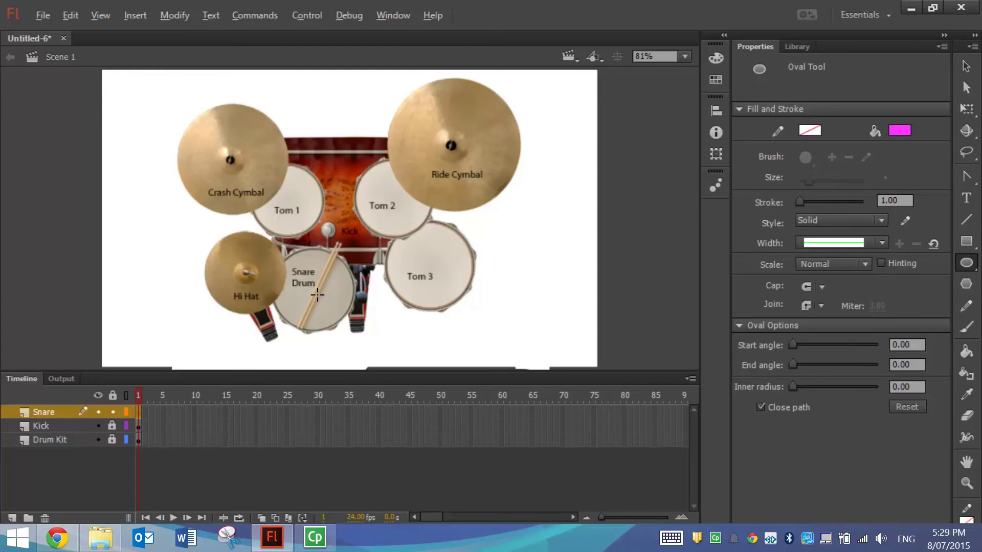
pyautogui.moveTo(316, 293); pyautogui.dragTo(357, 315)
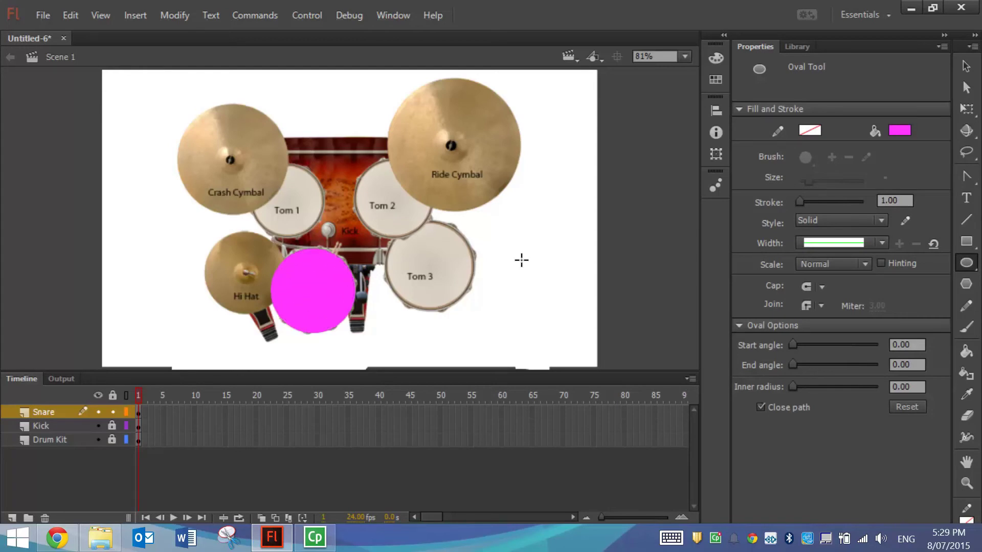
pyautogui.click(966, 67)
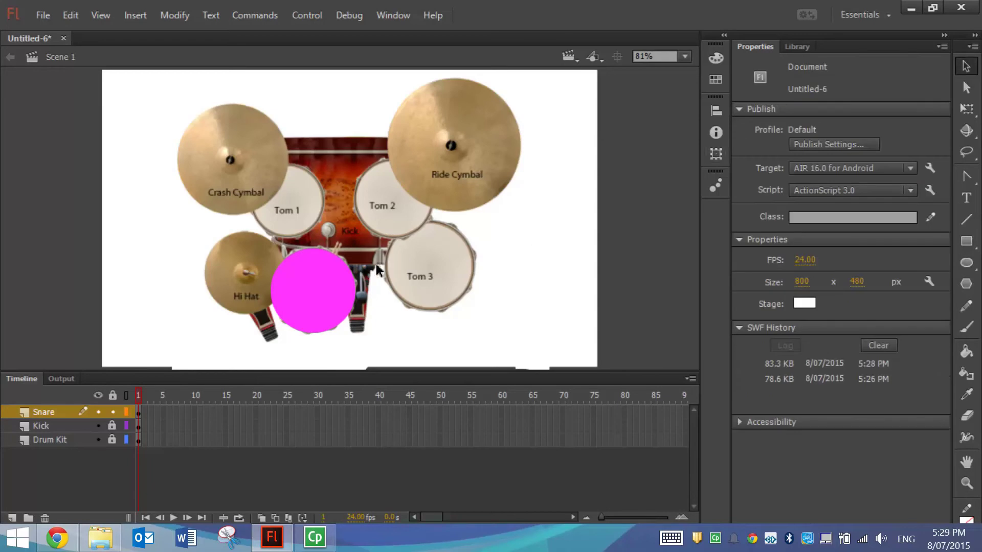
pyautogui.click(333, 290)
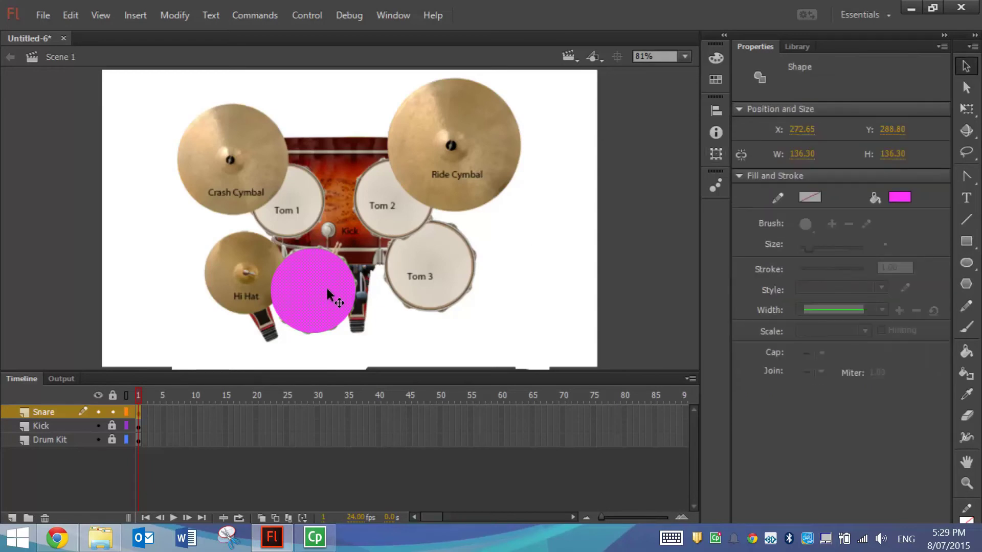
# - Convert the magenta circle into a Button symbol named Snare
pyautogui.click(180, 16)
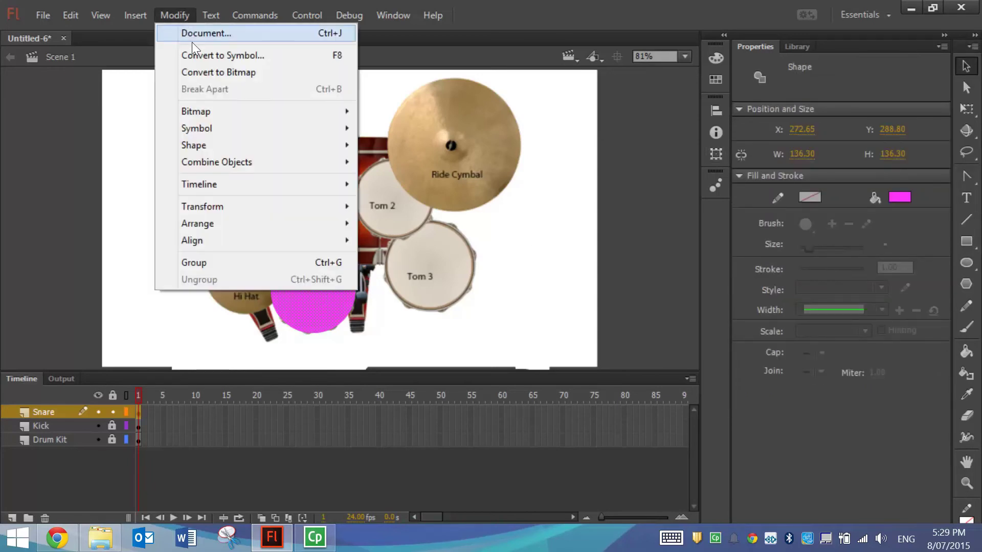
pyautogui.click(223, 57)
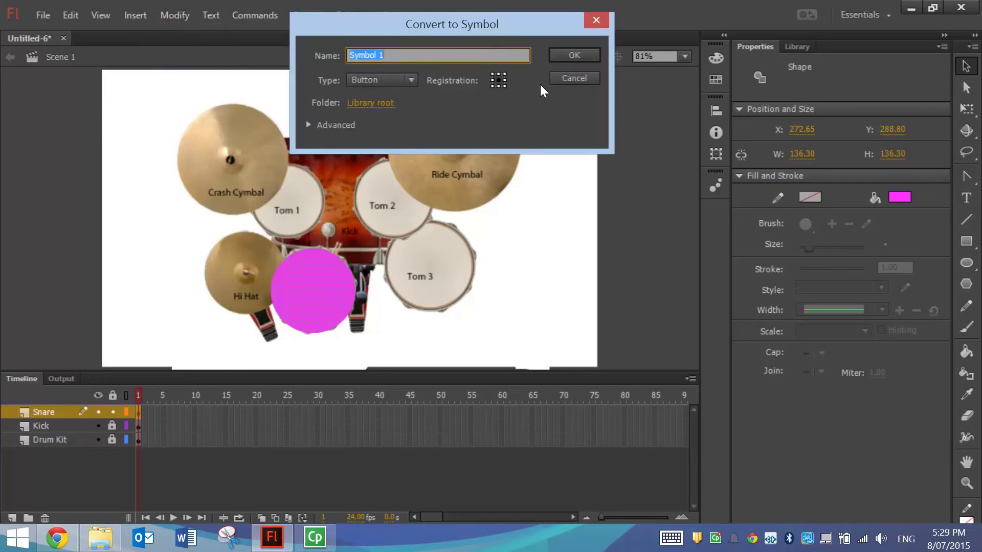
pyautogui.write('Snare')
pyautogui.click(409, 78)
pyautogui.click(400, 106)
pyautogui.click(560, 50)
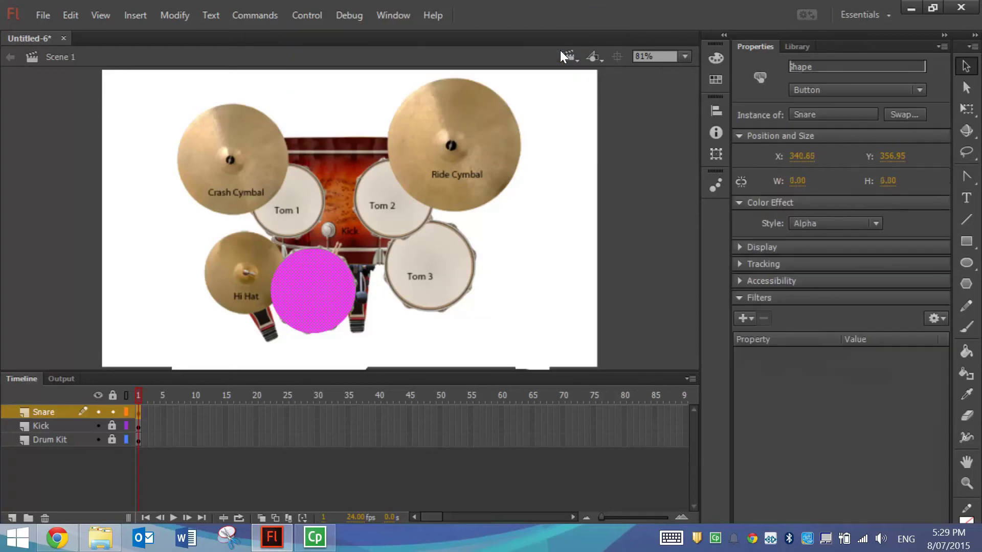
# - Give the Snare button a Down-state keyframe that plays Snare.mp3
pyautogui.doubleClick(324, 283)
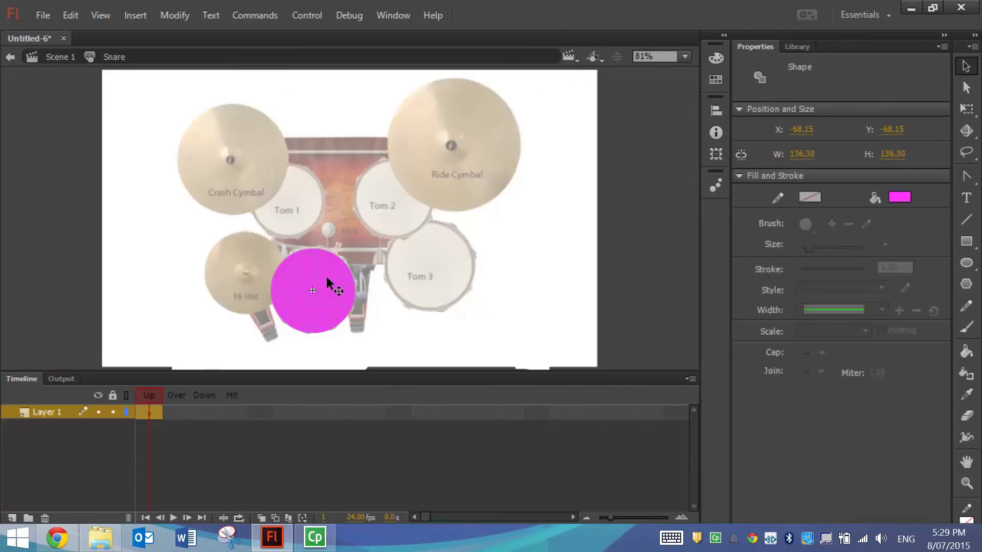
pyautogui.click(205, 409)
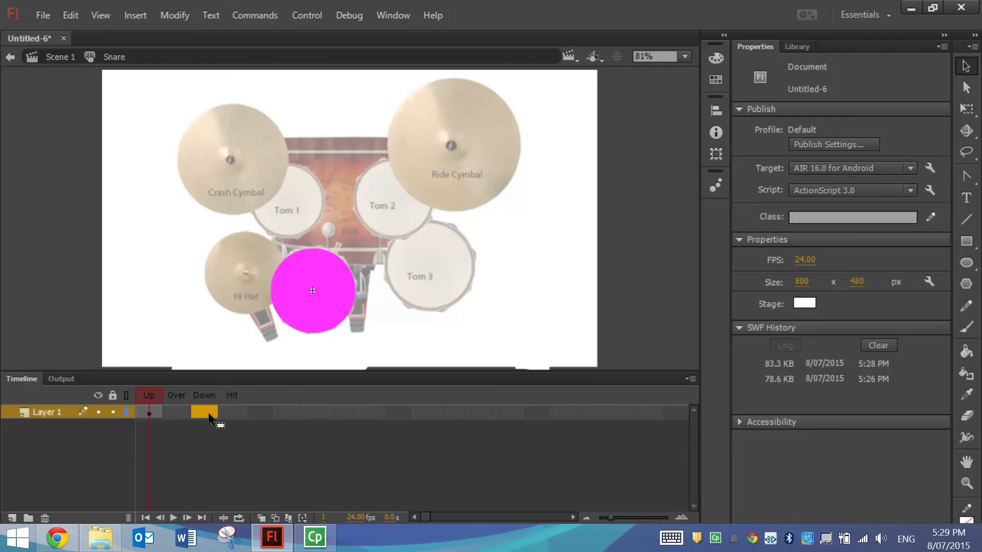
pyautogui.press('F6')
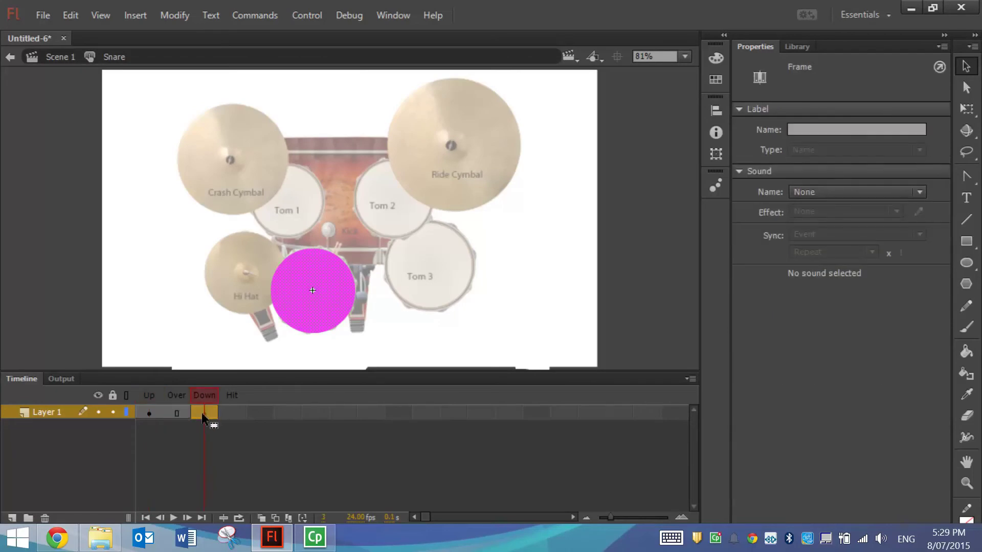
pyautogui.click(844, 192)
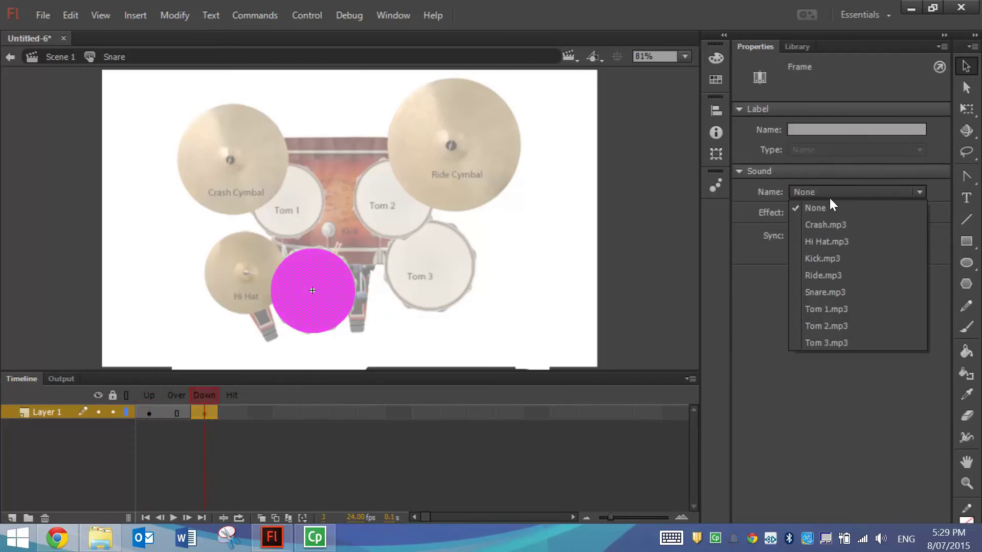
pyautogui.click(825, 293)
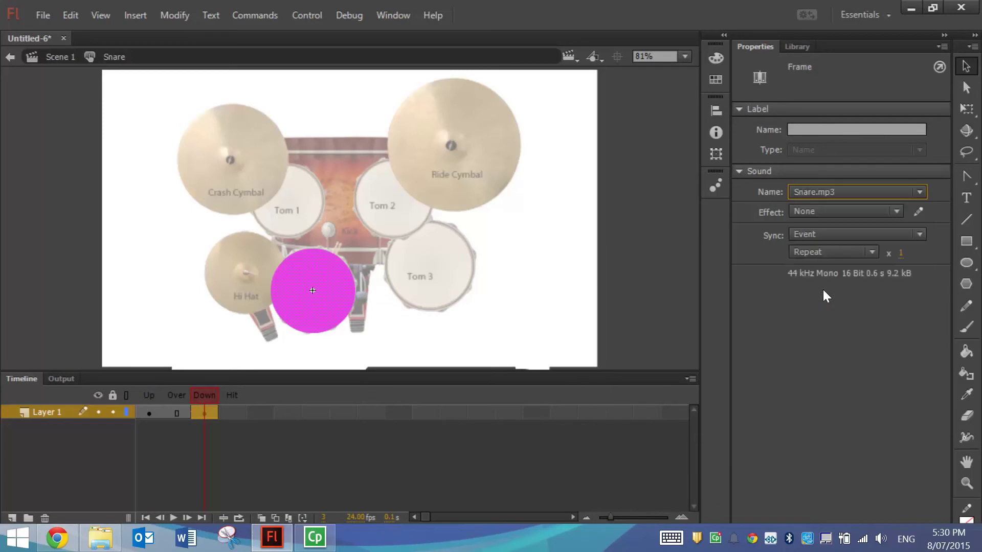
# - Back in the scene, set the Snare button to 0% Alpha and lock its layer
pyautogui.click(10, 57)
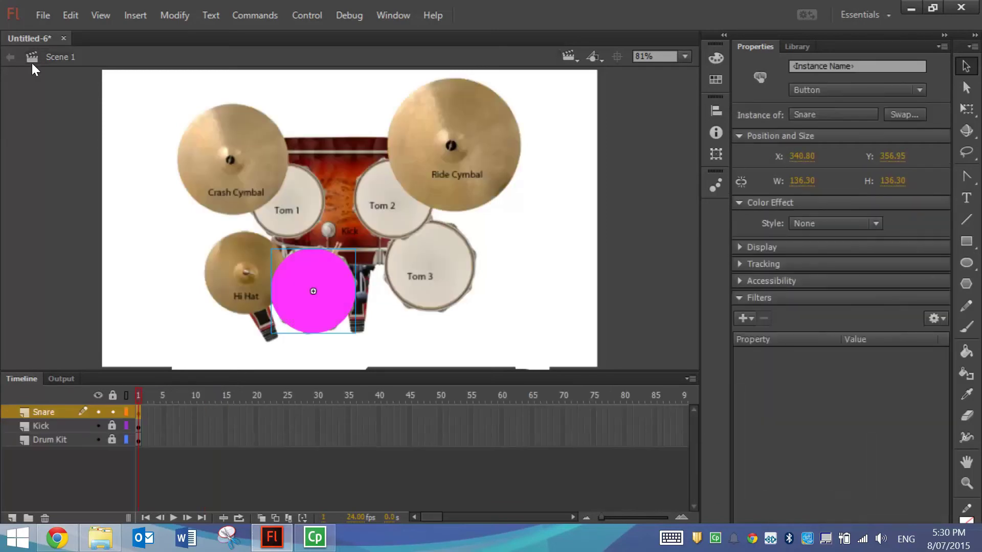
pyautogui.click(826, 222)
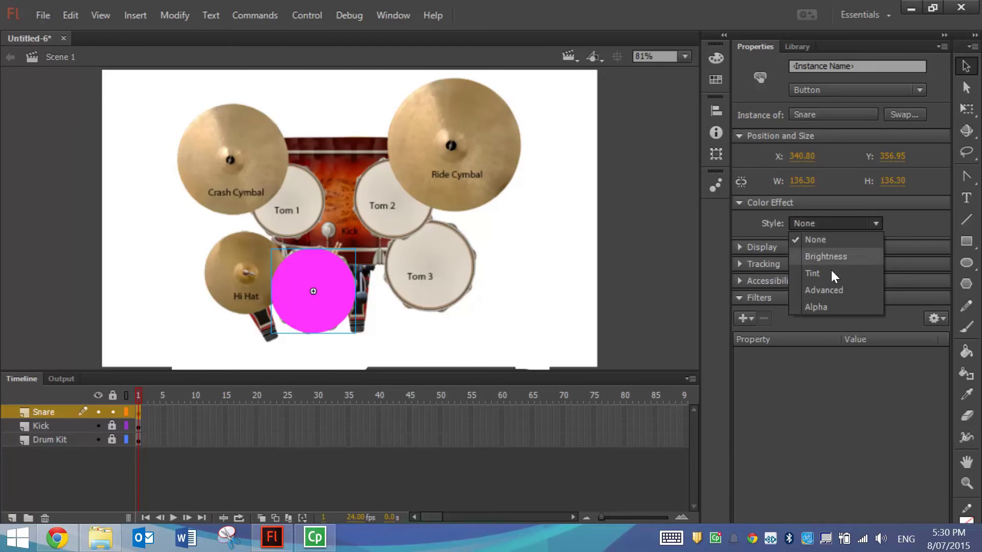
pyautogui.click(831, 304)
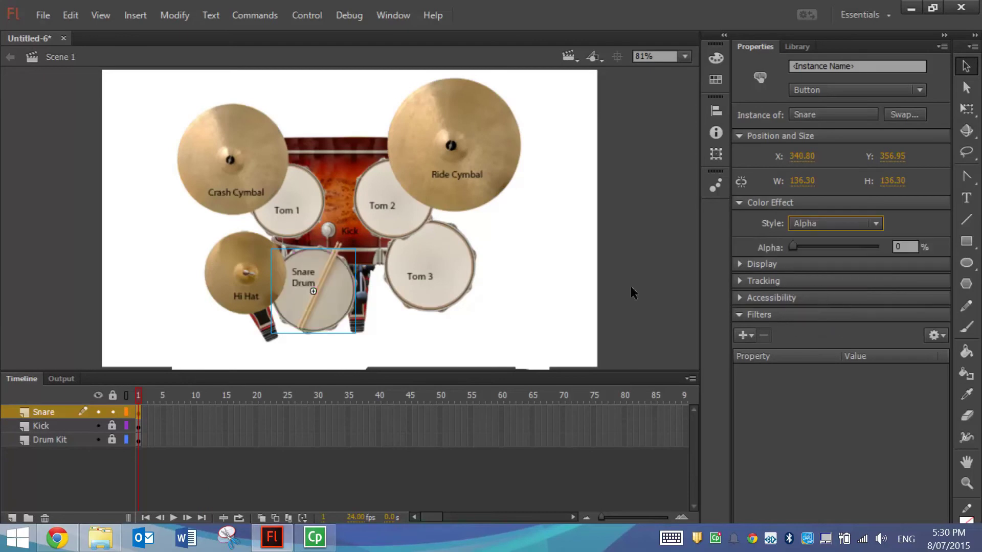
pyautogui.click(112, 411)
# - Add a layer named Tom 1 and draw a magenta circle over the first tom
pyautogui.click(12, 517)
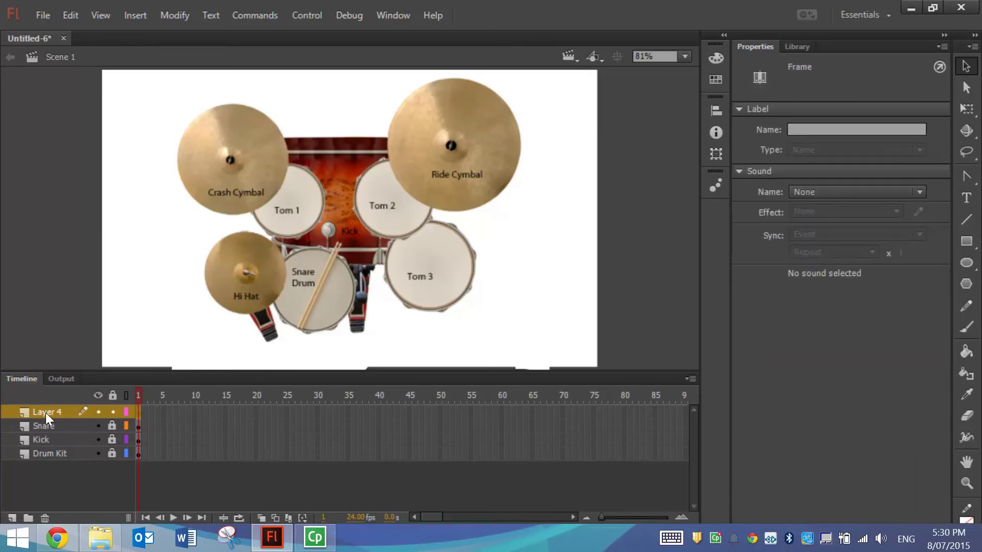
pyautogui.doubleClick(45, 412)
pyautogui.write('Tom 1')
pyautogui.press('Return')
pyautogui.click(966, 262)
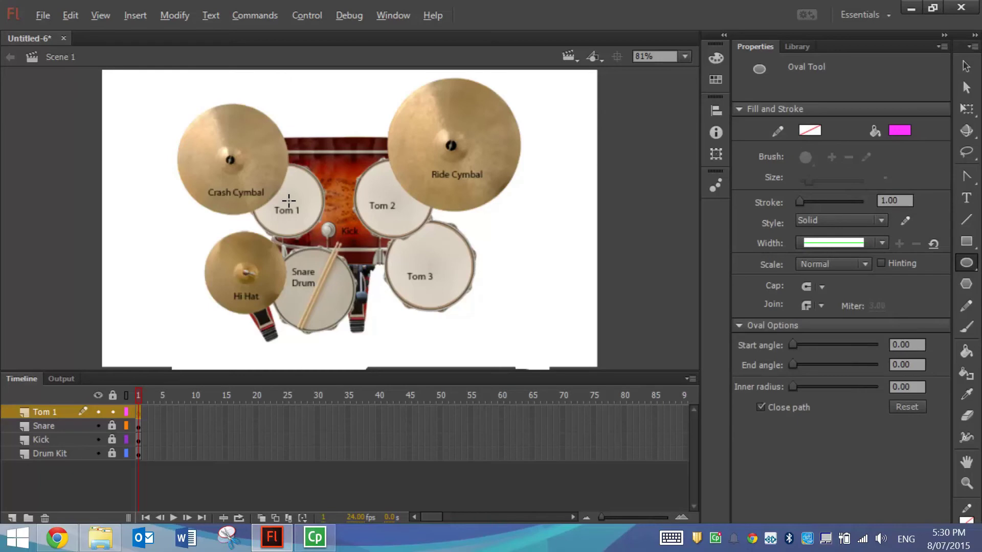
pyautogui.moveTo(289, 201); pyautogui.dragTo(328, 231)
pyautogui.click(966, 65)
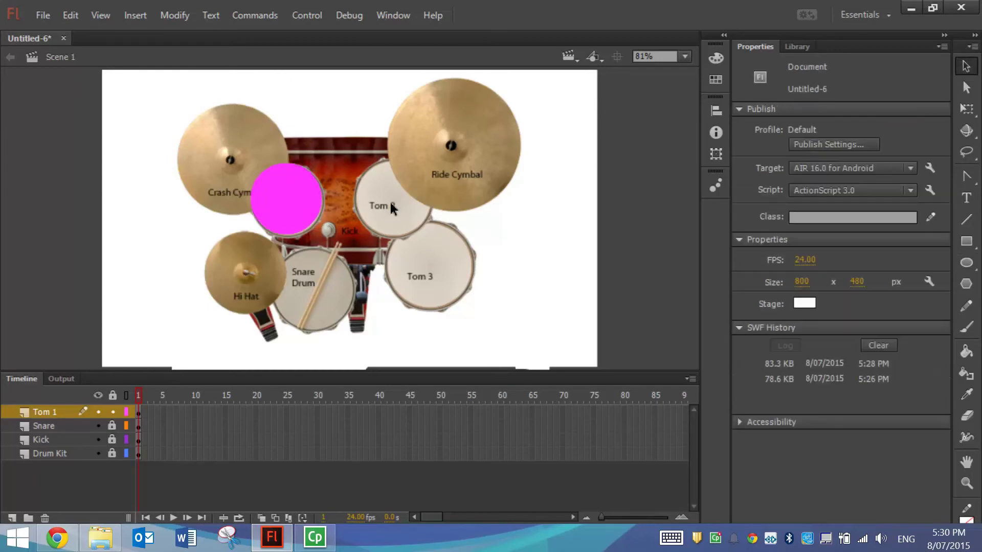
pyautogui.click(304, 212)
# - Convert the circle into a Tom 1 button whose Down keyframe plays Tom 1.mp3
pyautogui.click(174, 15)
pyautogui.click(213, 52)
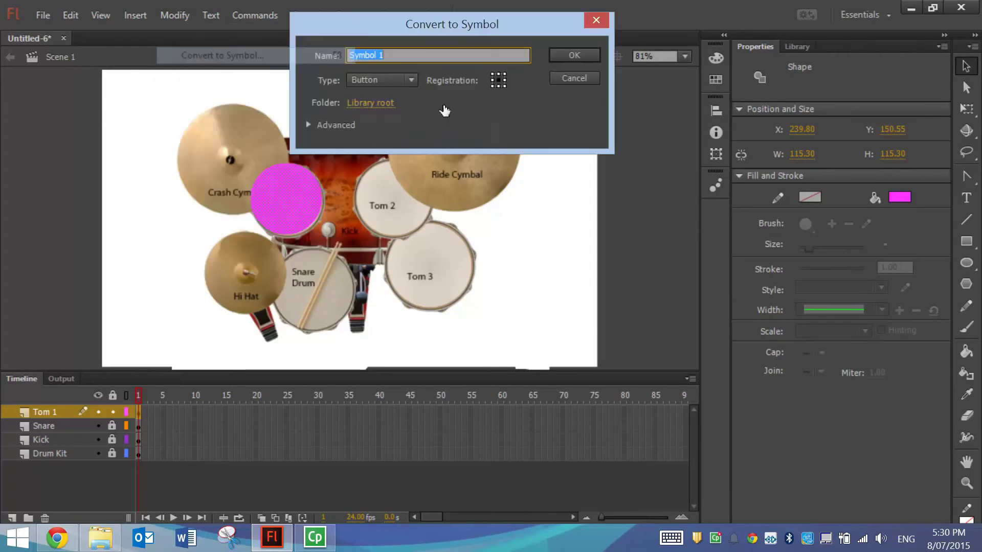
pyautogui.write('Tom')
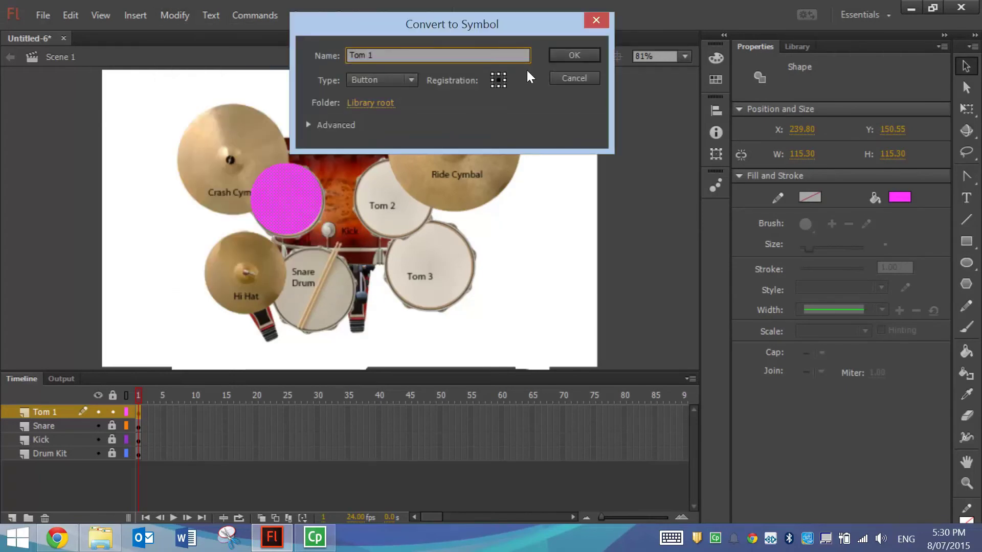
pyautogui.click(560, 56)
pyautogui.doubleClick(301, 202)
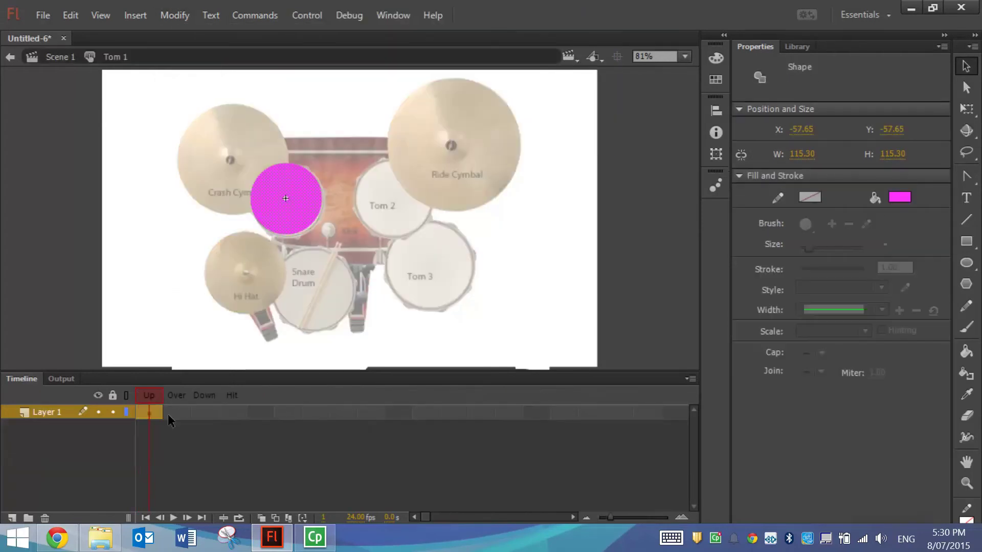
pyautogui.click(201, 414)
pyautogui.press('F6')
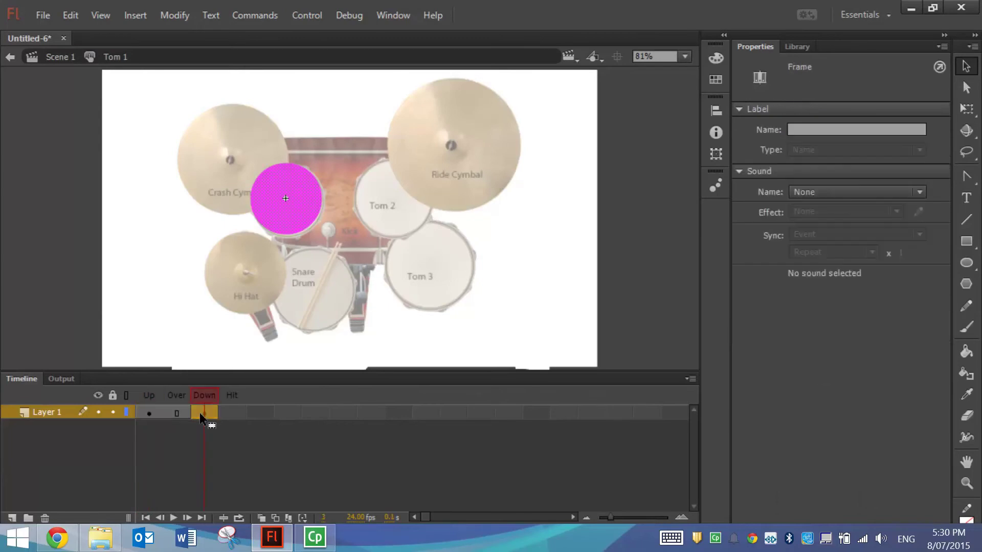
pyautogui.click(840, 192)
pyautogui.click(851, 307)
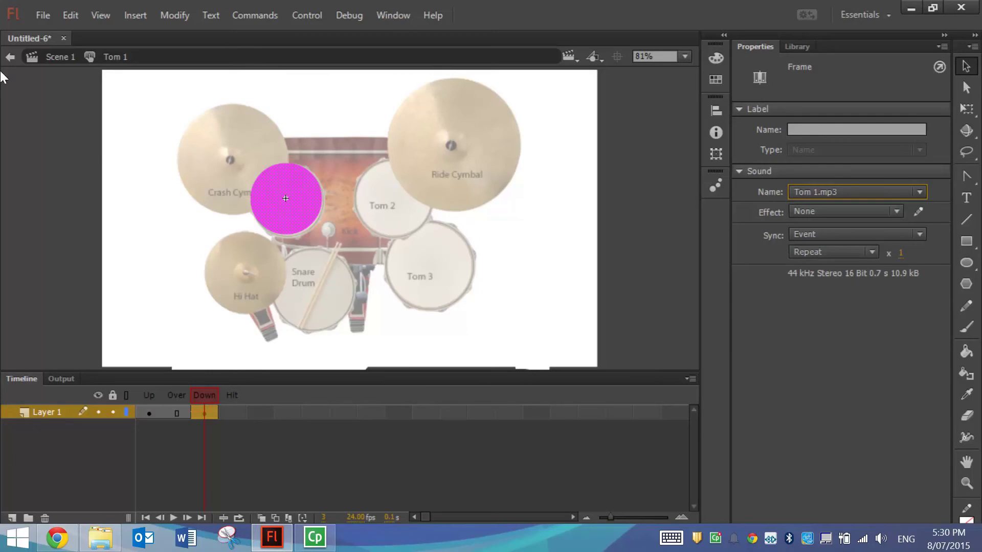
# - Back in Scene 1, set the Tom 1 button to 0% Alpha and lock its layer
pyautogui.click(10, 57)
pyautogui.click(807, 222)
pyautogui.click(825, 304)
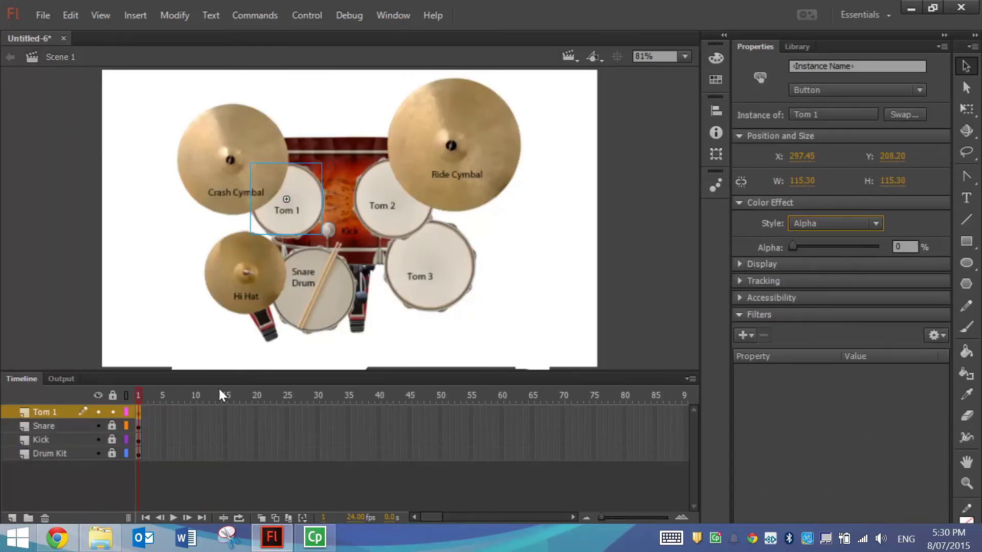
pyautogui.click(112, 412)
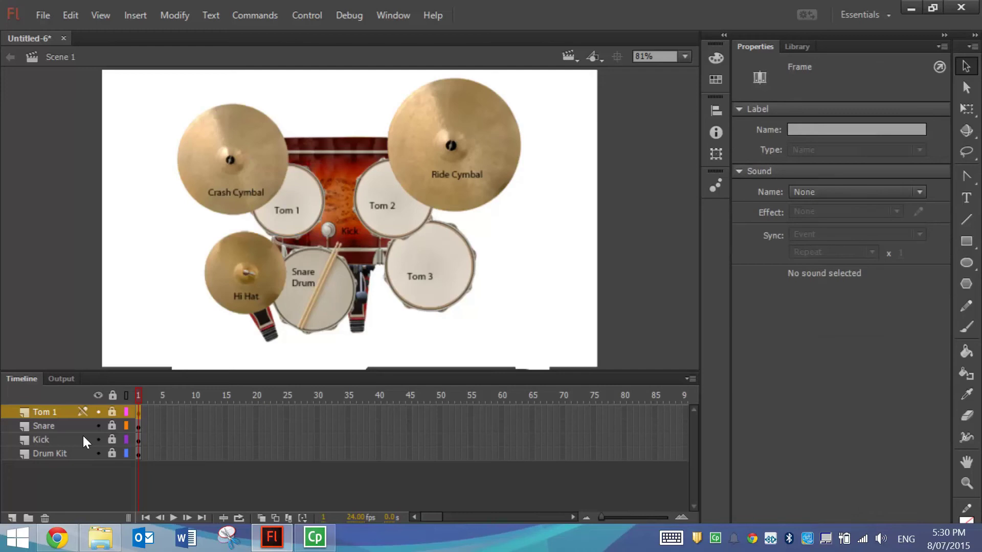
# - Add a layer named Tom 2 and draw a magenta circle over the Tom 2 drum
pyautogui.click(11, 517)
pyautogui.doubleClick(36, 412)
pyautogui.write('Tom 2')
pyautogui.press('Return')
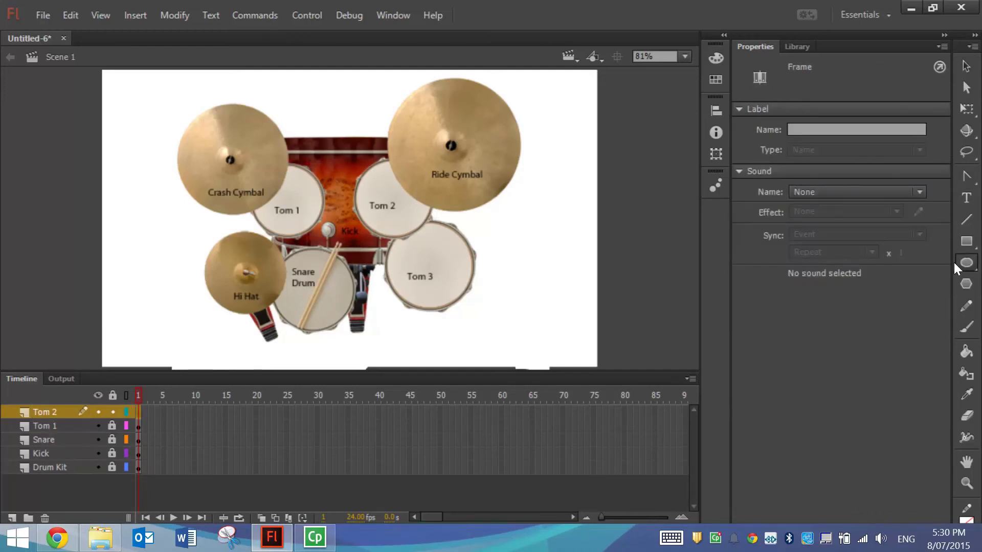
pyautogui.click(966, 263)
pyautogui.moveTo(397, 202); pyautogui.dragTo(428, 233)
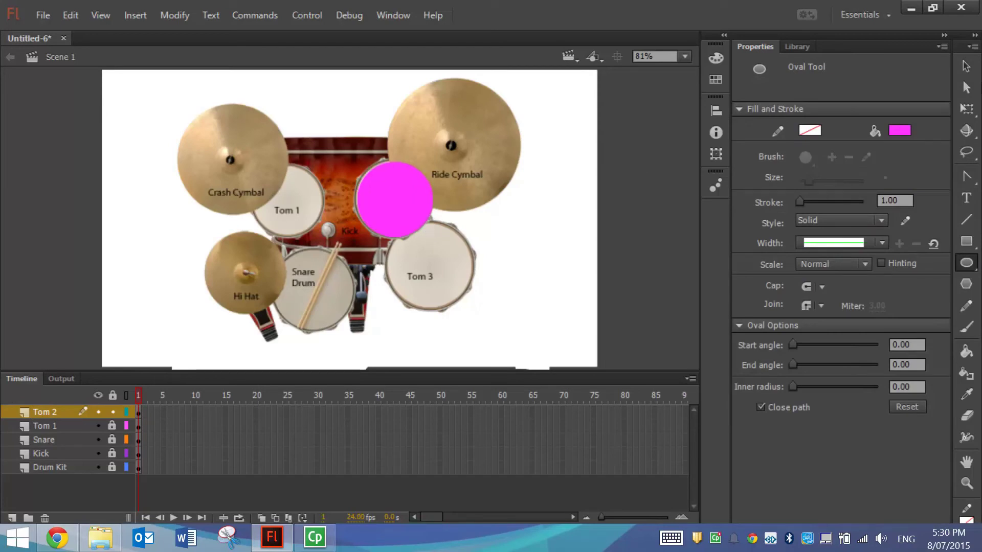
pyautogui.press('v')
pyautogui.click(370, 200)
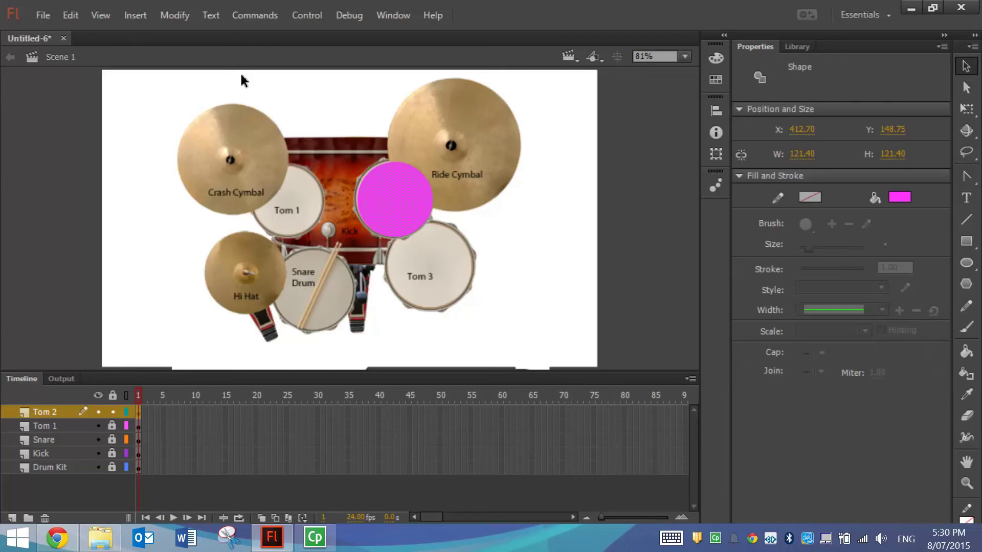
# - Convert the circle into a Tom 2 button whose Down keyframe plays Tom 2.mp3
pyautogui.click(182, 18)
pyautogui.click(225, 60)
pyautogui.write('Tom 2')
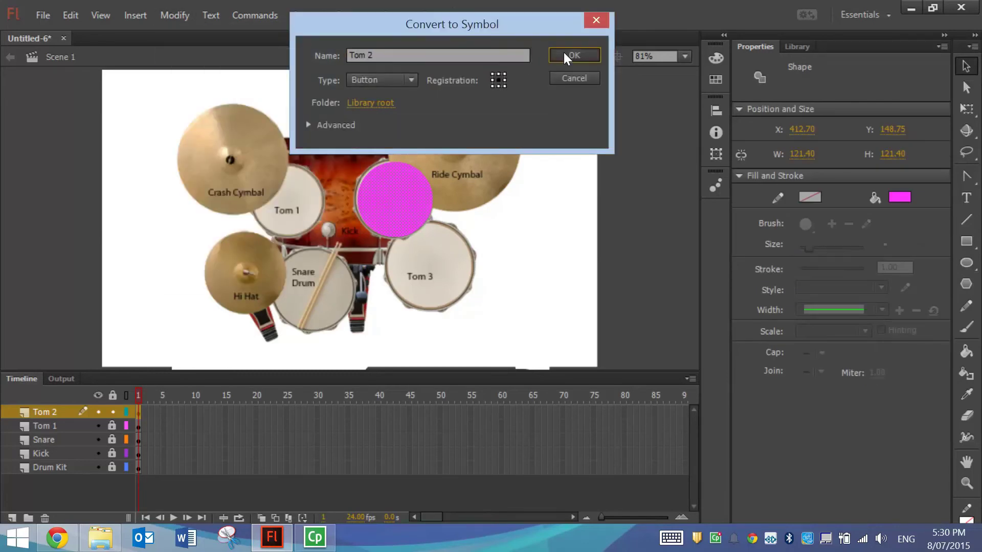
pyautogui.click(565, 54)
pyautogui.doubleClick(392, 203)
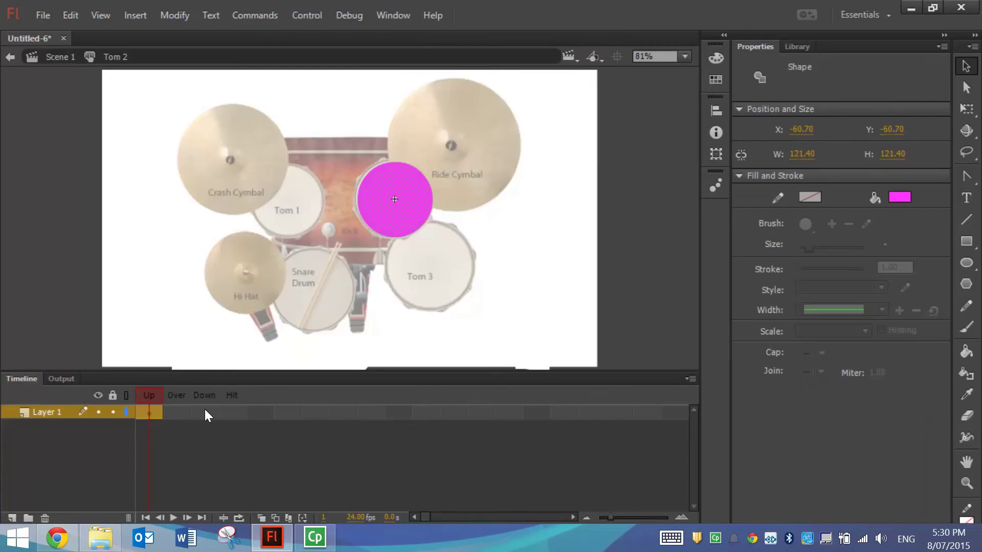
pyautogui.click(206, 412)
pyautogui.press('F6')
pyautogui.click(824, 191)
pyautogui.click(834, 324)
# - Back in Scene 1, set the Tom 2 button to 0% Alpha and lock its layer
pyautogui.doubleClick(569, 213)
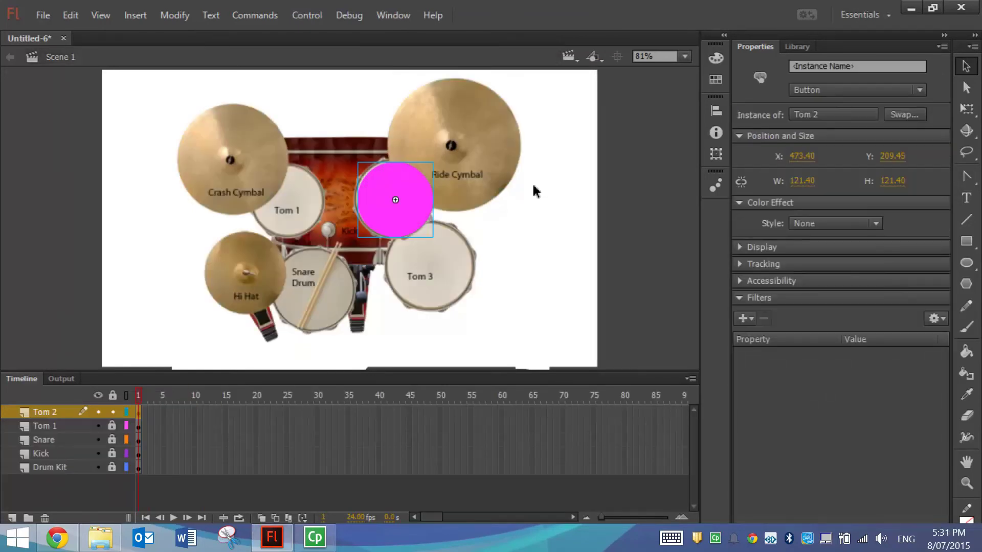
pyautogui.click(847, 224)
pyautogui.click(818, 307)
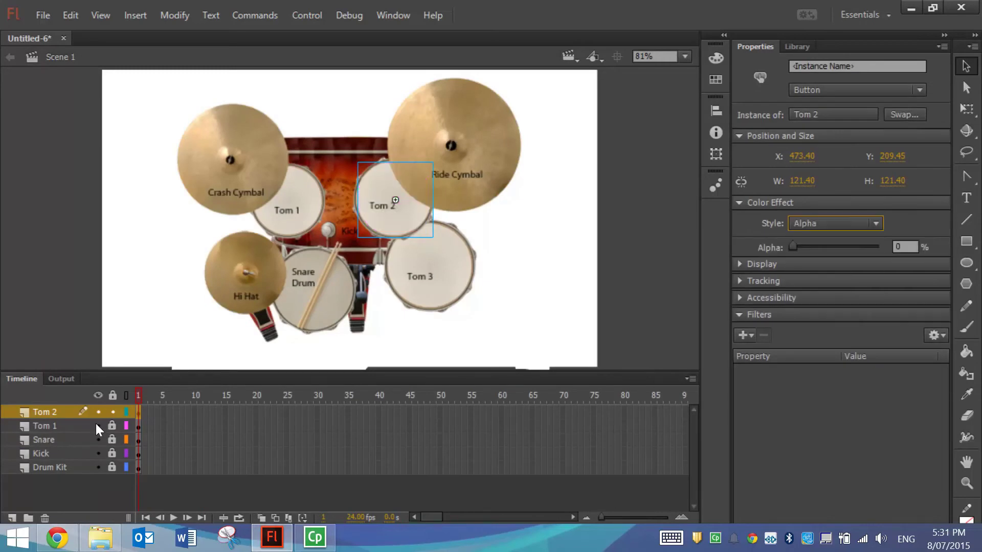
pyautogui.click(113, 412)
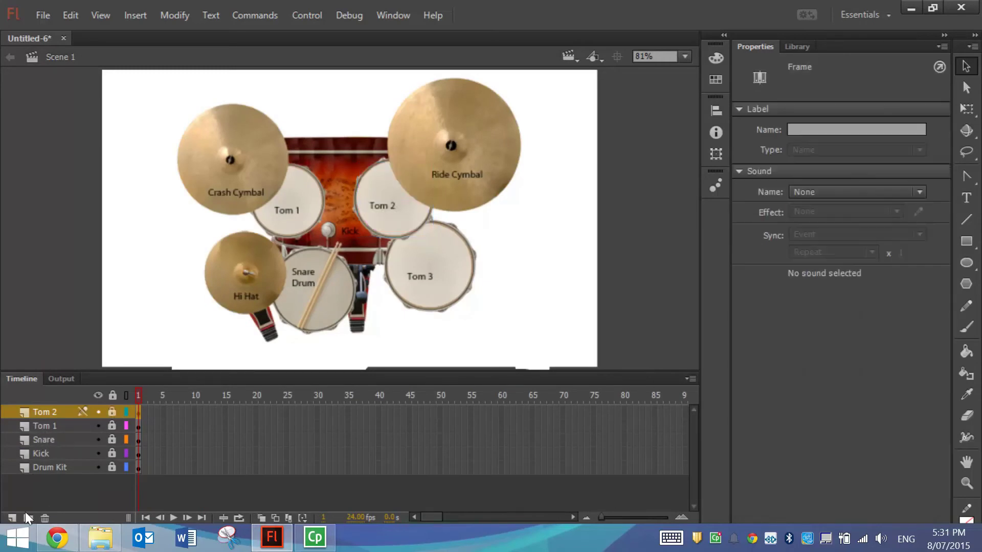
# - Add a layer named Tom 3 and draw a pink circle nudged onto the Tom 3 drum
pyautogui.click(11, 517)
pyautogui.click(53, 412)
pyautogui.doubleClick(53, 412)
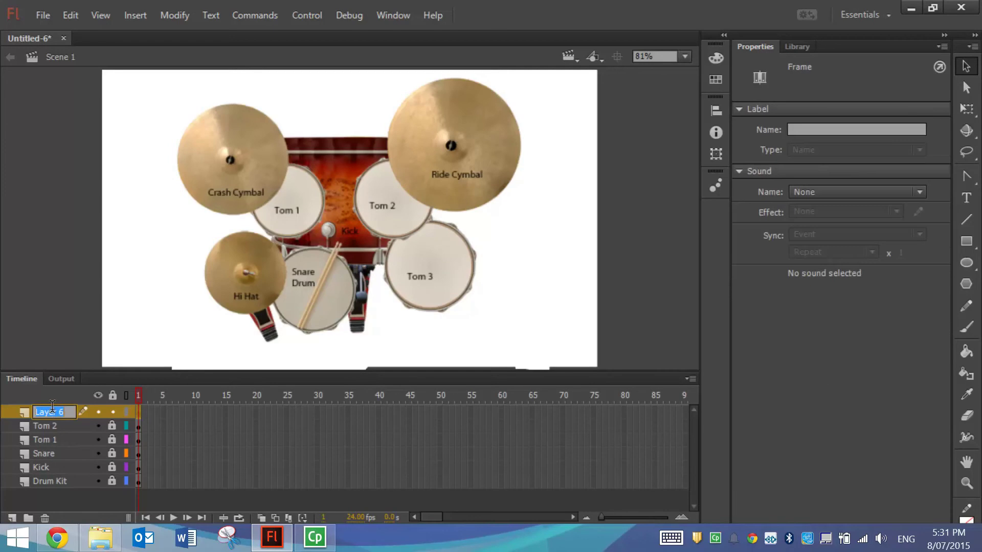
pyautogui.press('Return')
pyautogui.click(966, 262)
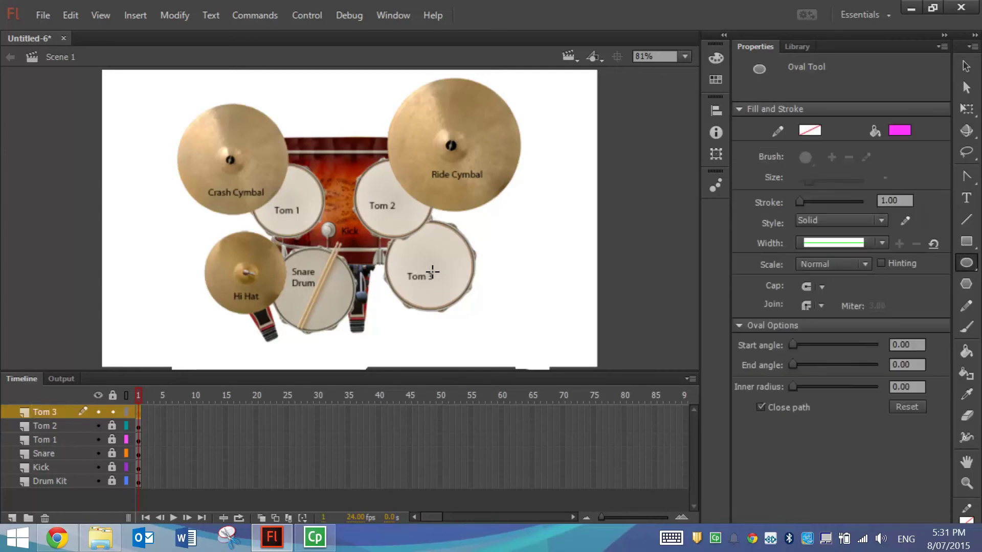
pyautogui.moveTo(432, 268); pyautogui.dragTo(472, 298)
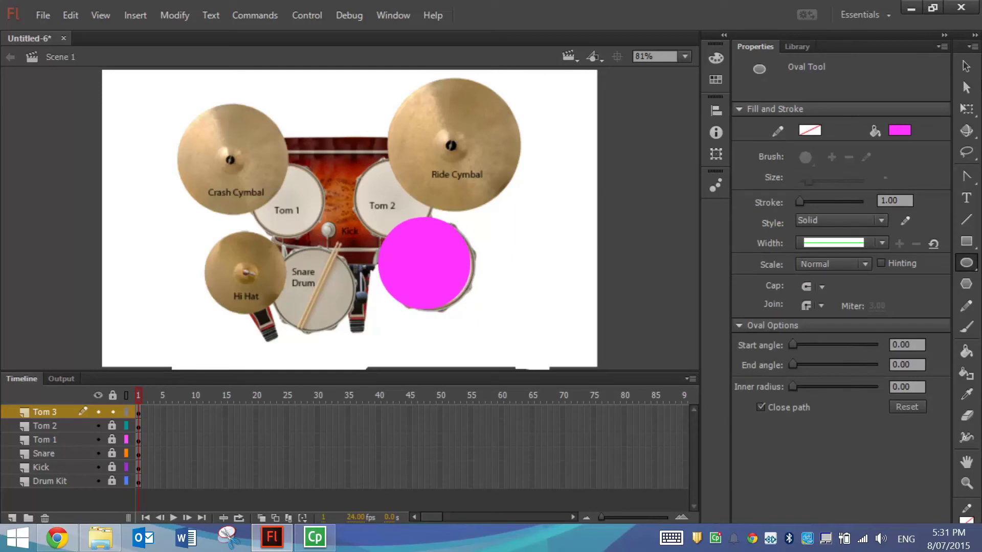
pyautogui.press('v')
pyautogui.click(429, 268)
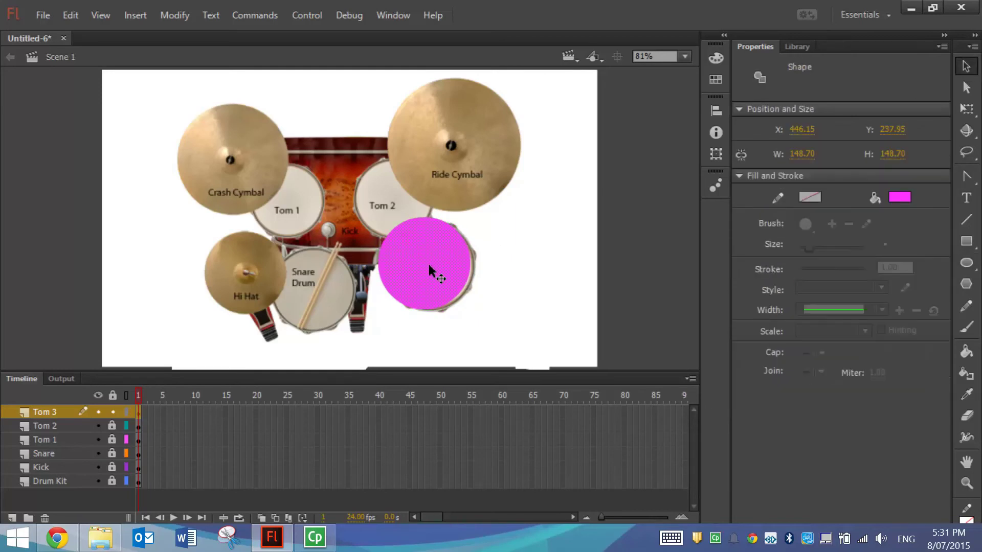
pyautogui.press('Right')
pyautogui.press('Right')
pyautogui.press('Right')
pyautogui.press('Right')
pyautogui.press('Right')
pyautogui.press('Right')
pyautogui.press('Right')
pyautogui.press('Right')
pyautogui.press('Down')
pyautogui.press('Down')
pyautogui.press('Down')
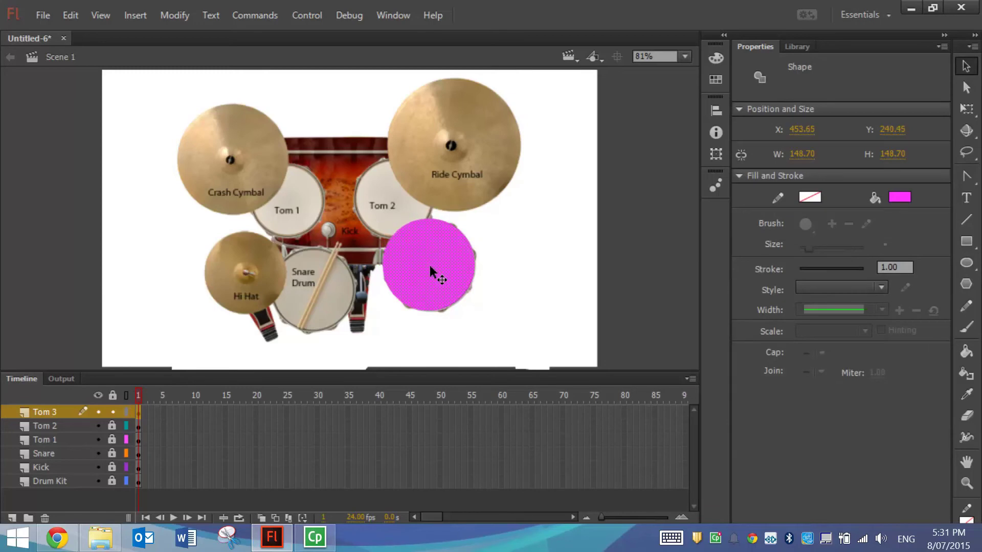
# - Convert the circle into a Tom 3 button whose Down keyframe plays Tom 3.mp3
pyautogui.click(184, 16)
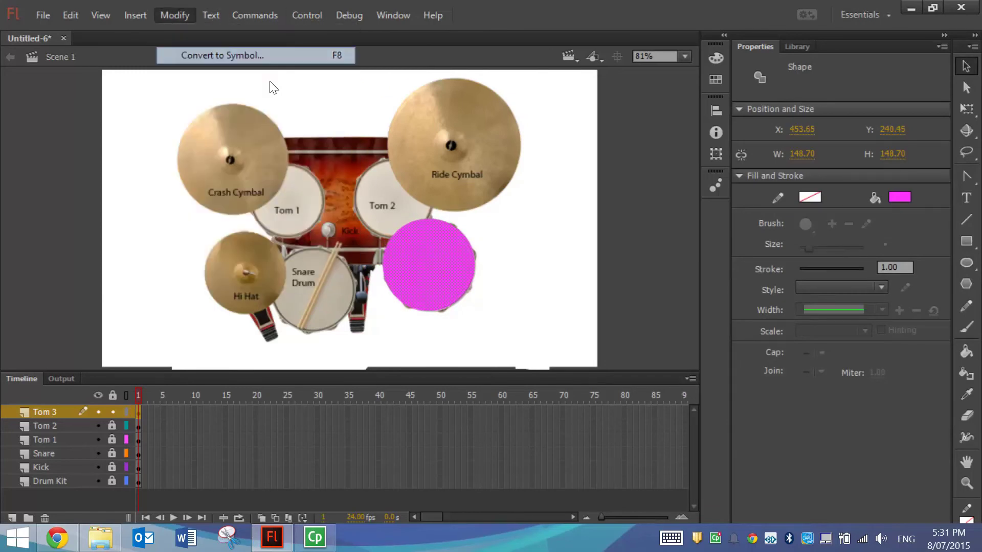
pyautogui.click(200, 54)
pyautogui.write('Tom 3')
pyautogui.press('Return')
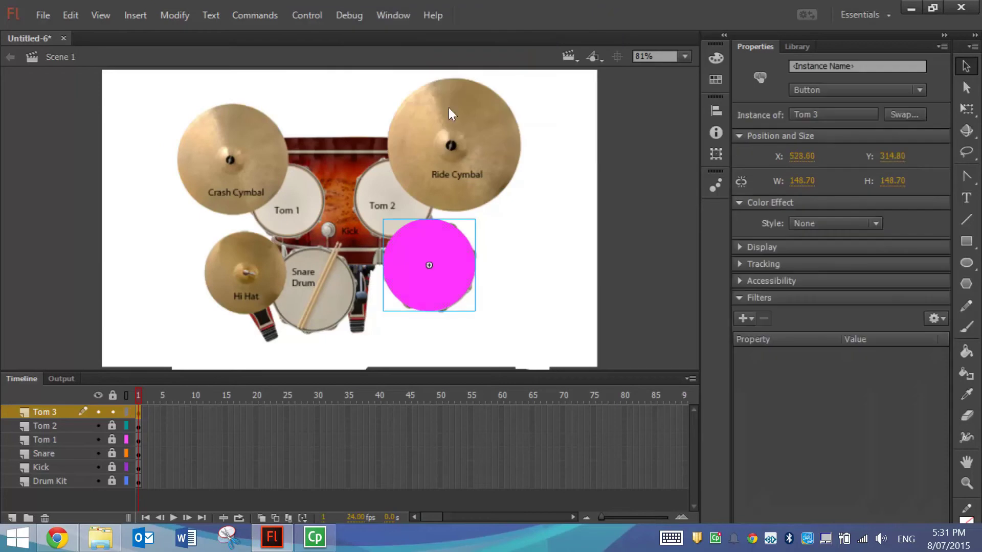
pyautogui.doubleClick(447, 262)
pyautogui.click(202, 412)
pyautogui.press('F6')
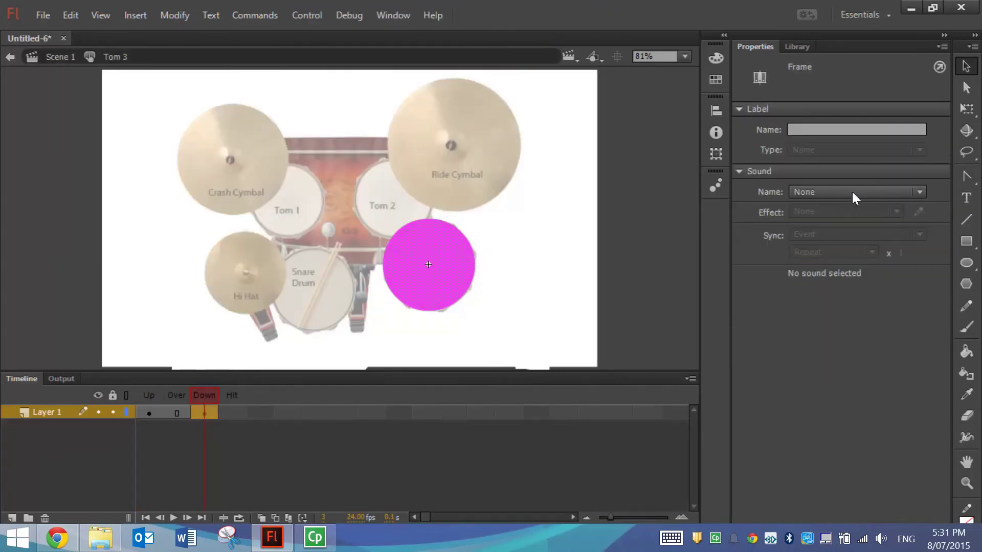
pyautogui.click(851, 191)
pyautogui.click(846, 339)
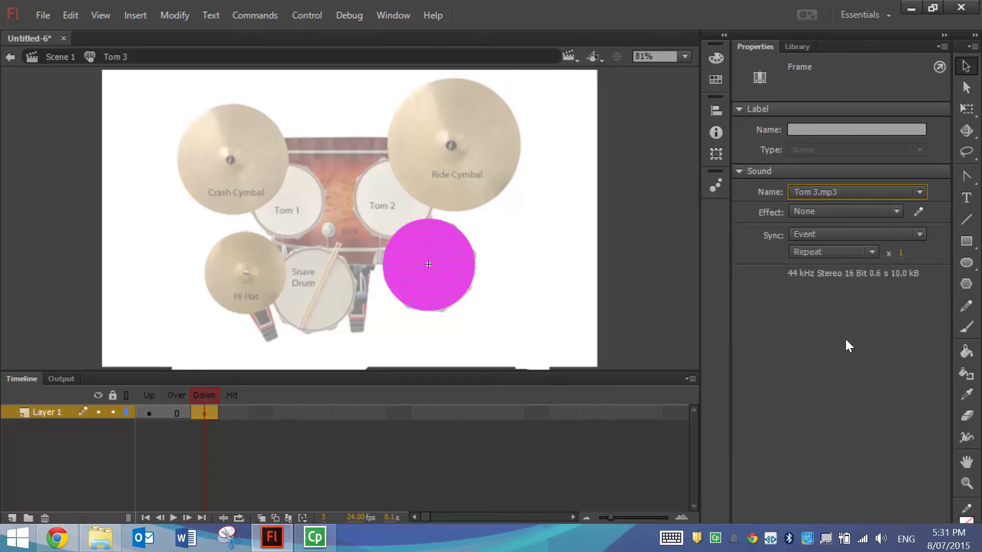
# - Back in Scene 1, set the Tom 3 button to 0% Alpha and lock its layer
pyautogui.doubleClick(542, 245)
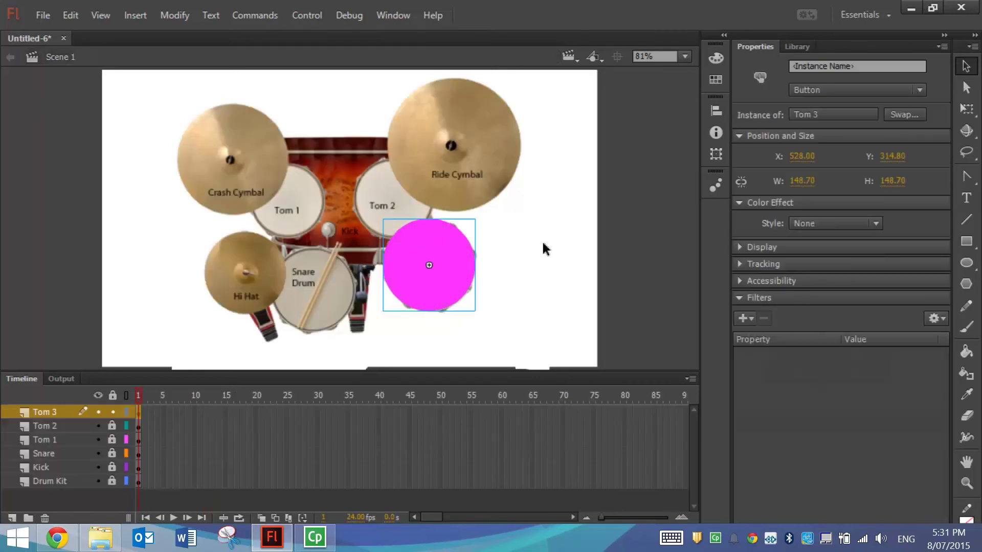
pyautogui.click(851, 224)
pyautogui.click(824, 305)
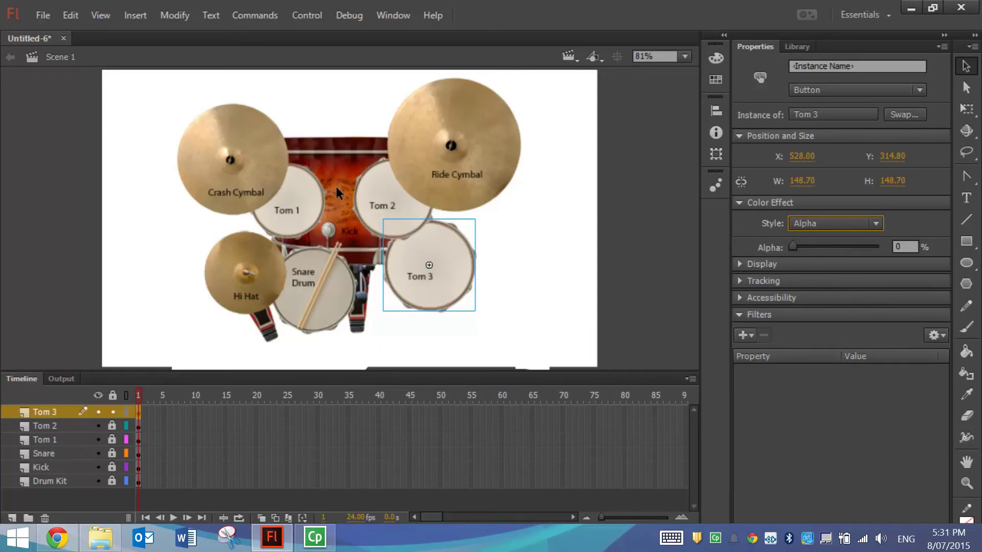
pyautogui.click(112, 412)
# - Add a new layer and draw a magenta circle over the hi-hat
pyautogui.click(12, 518)
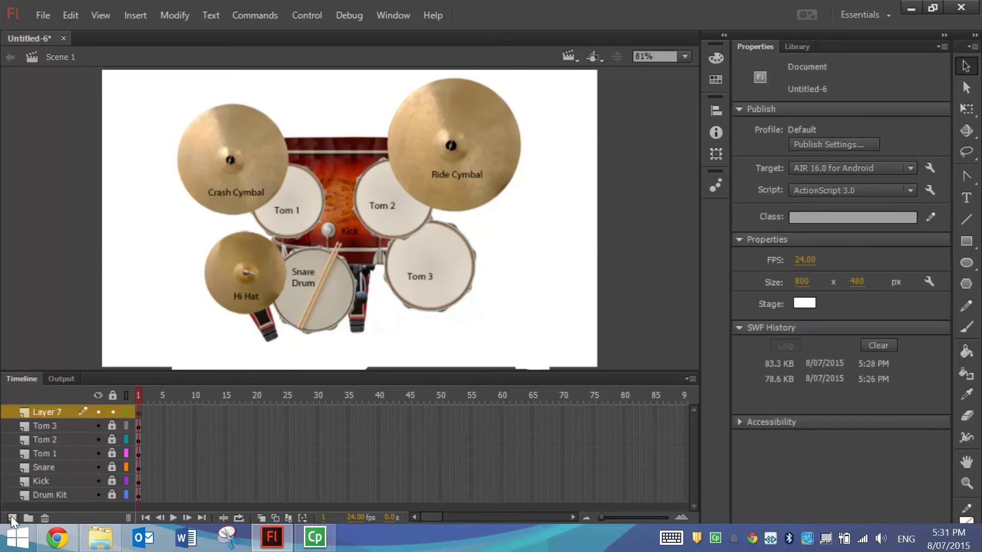
pyautogui.click(967, 263)
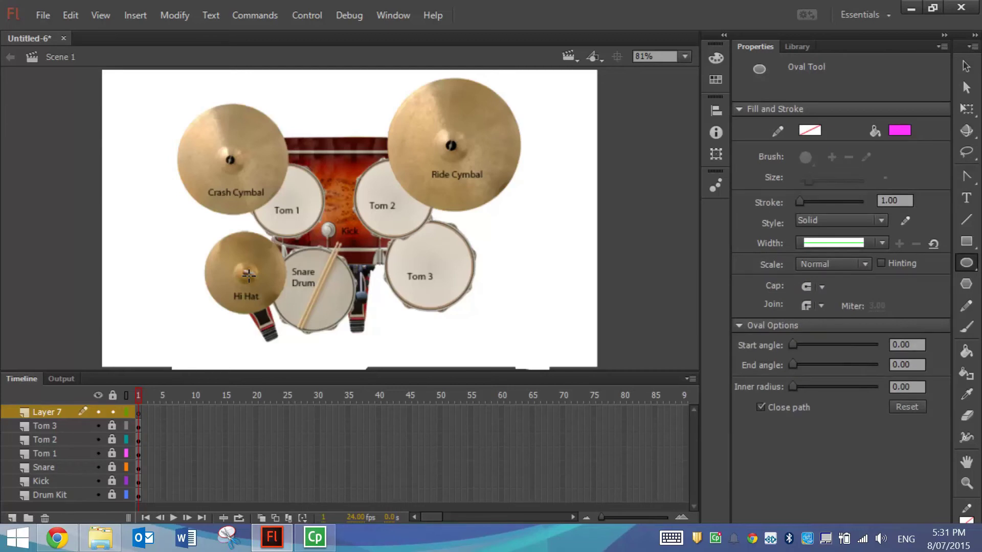
pyautogui.moveTo(249, 275); pyautogui.dragTo(289, 314)
pyautogui.press('v')
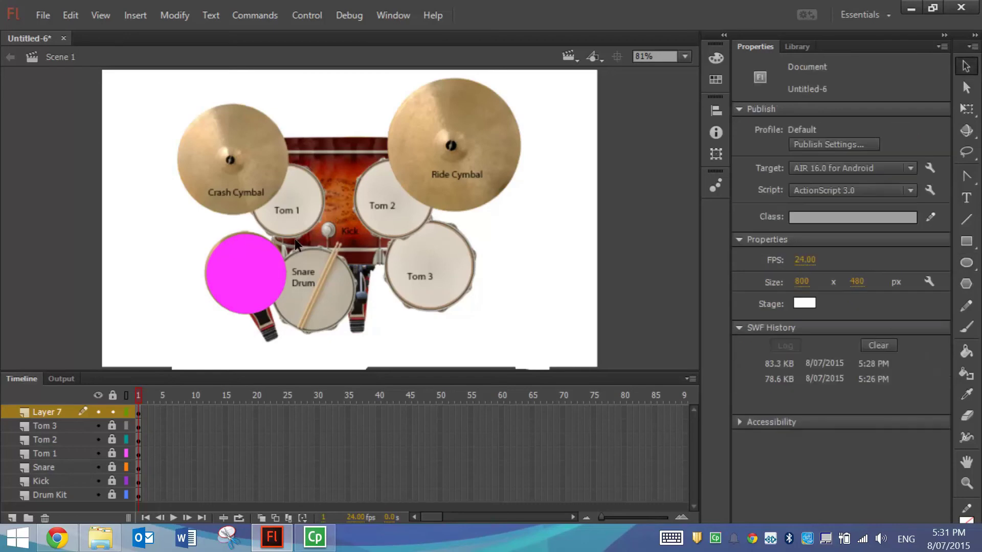
pyautogui.click(239, 263)
# - Convert the hi-hat circle into a Button symbol named Hi Hat
pyautogui.click(173, 14)
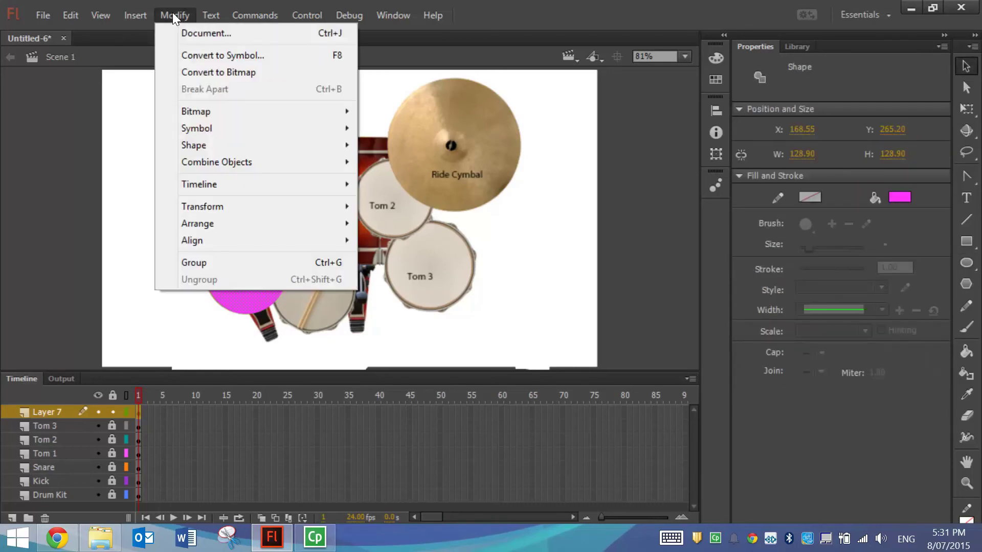
pyautogui.click(211, 54)
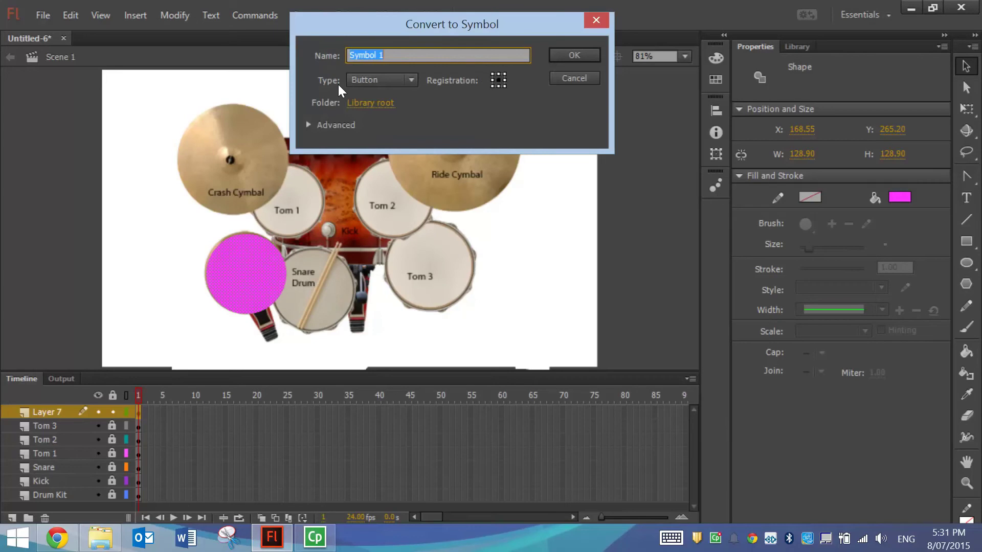
pyautogui.write('Hi Hat')
pyautogui.click(370, 81)
pyautogui.click(371, 82)
pyautogui.click(566, 53)
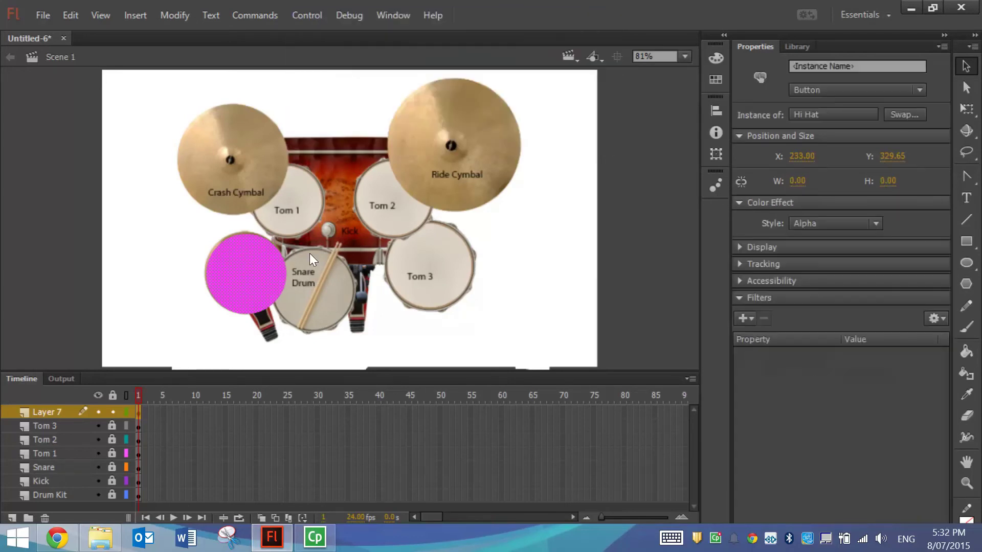
# - Give the Hi Hat button a Down-state keyframe that plays Hi Hat.mp3
pyautogui.doubleClick(270, 276)
pyautogui.click(201, 413)
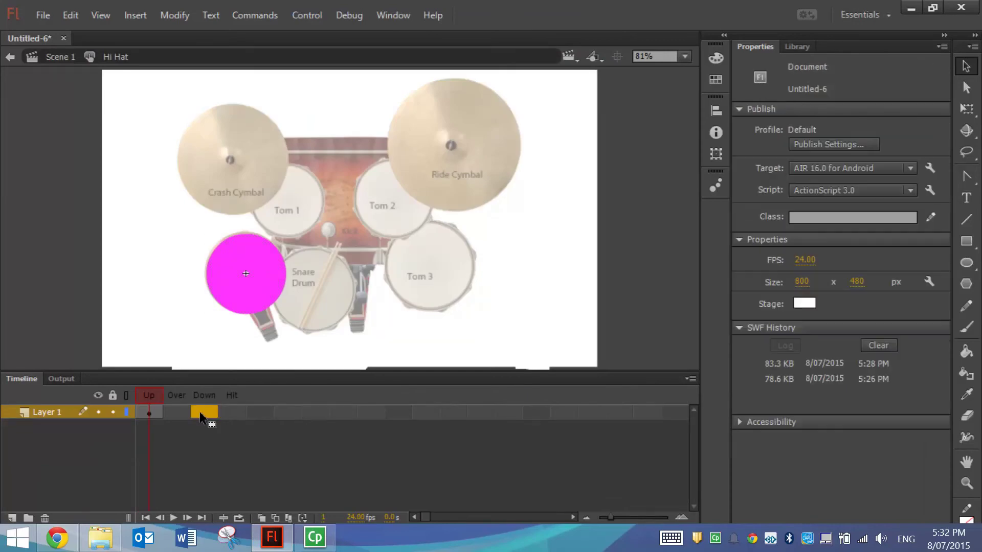
pyautogui.press('F6')
pyautogui.click(819, 190)
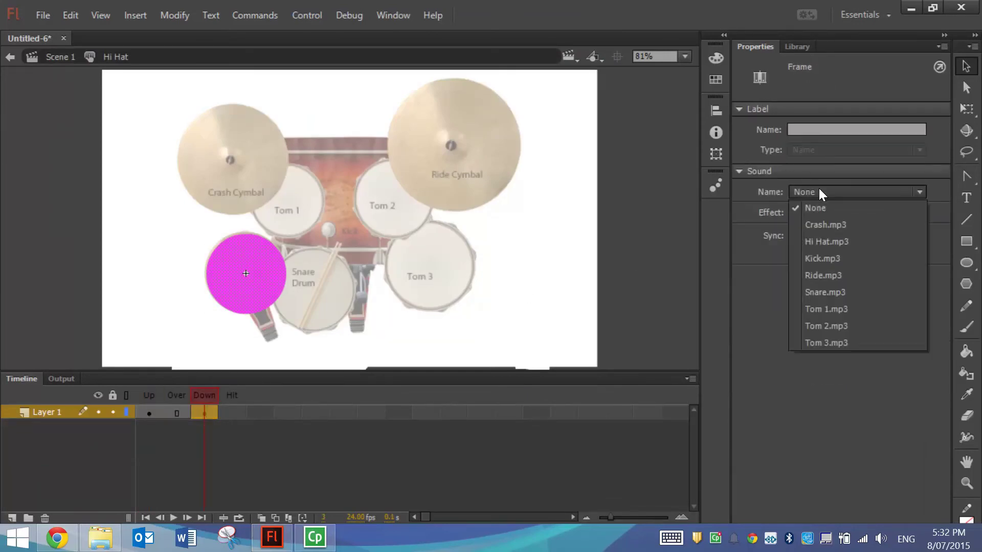
pyautogui.click(824, 240)
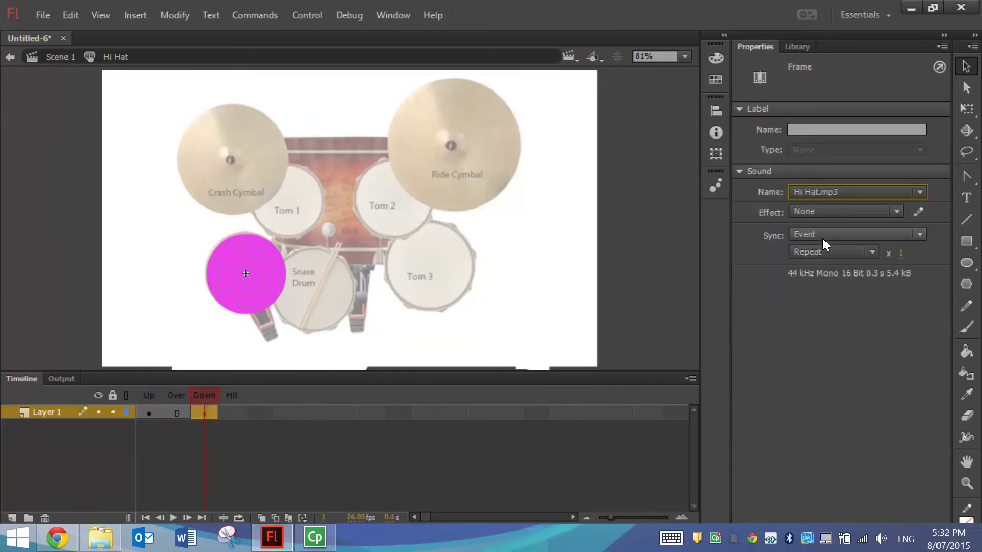
# - Set the Hi Hat button to 0% Alpha, rename its layer Hi Hat, lock it, and add a new layer
pyautogui.click(10, 57)
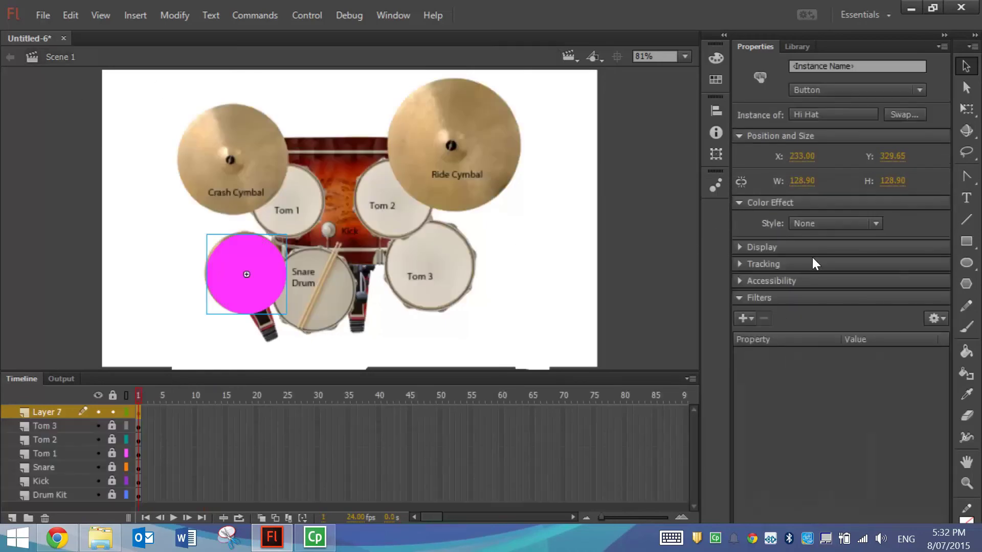
pyautogui.click(812, 224)
pyautogui.click(829, 311)
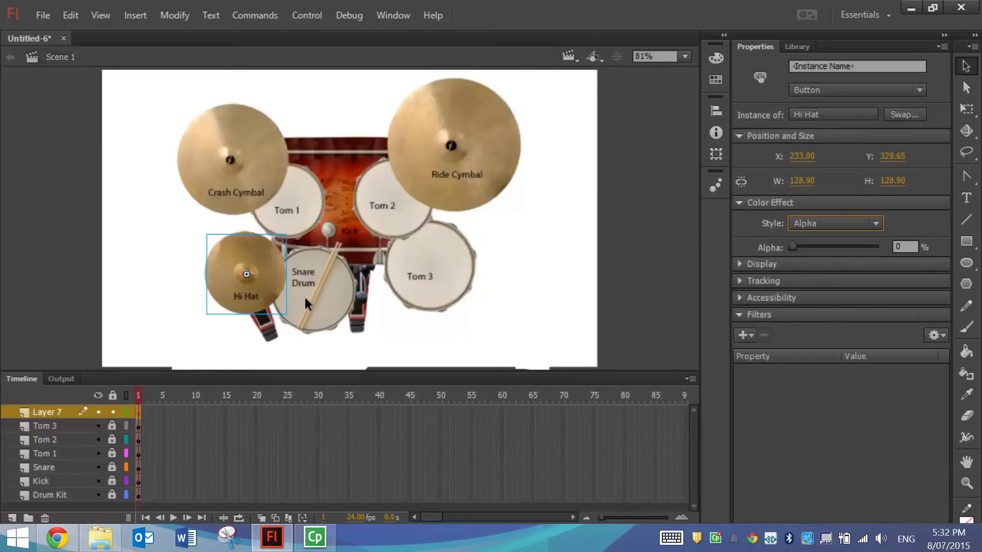
pyautogui.doubleClick(53, 412)
pyautogui.write('Hi Hat')
pyautogui.press('Return')
pyautogui.click(112, 412)
pyautogui.click(11, 518)
# - Rename the new layer Crash and draw a magenta circle over the crash cymbal
pyautogui.doubleClick(50, 413)
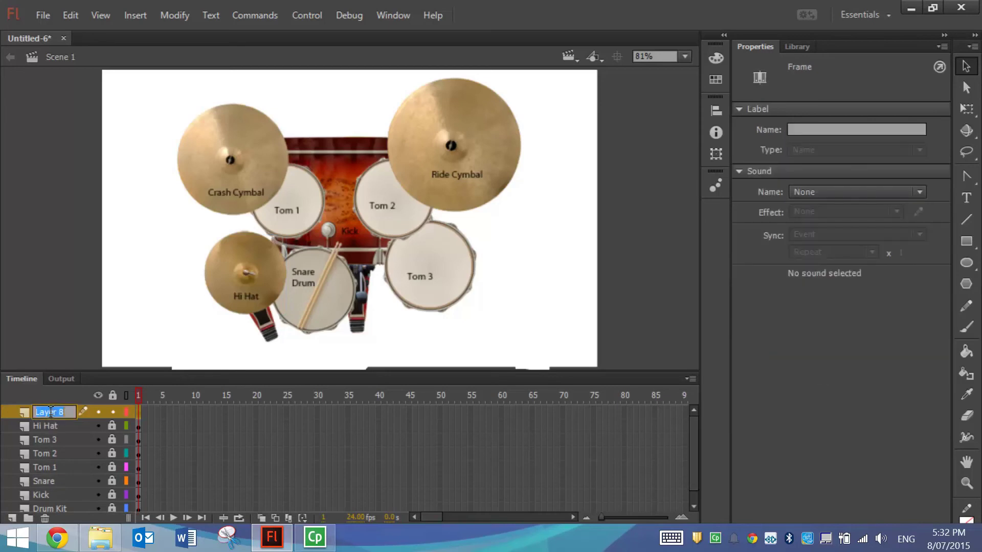
pyautogui.write('rashrash')
pyautogui.press('Return')
pyautogui.click(966, 263)
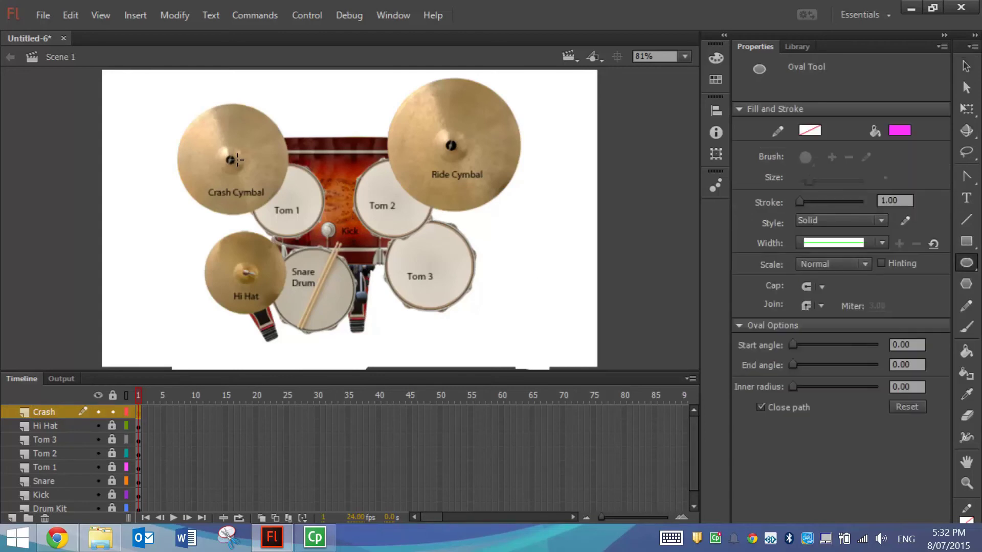
pyautogui.moveTo(229, 158); pyautogui.dragTo(286, 216)
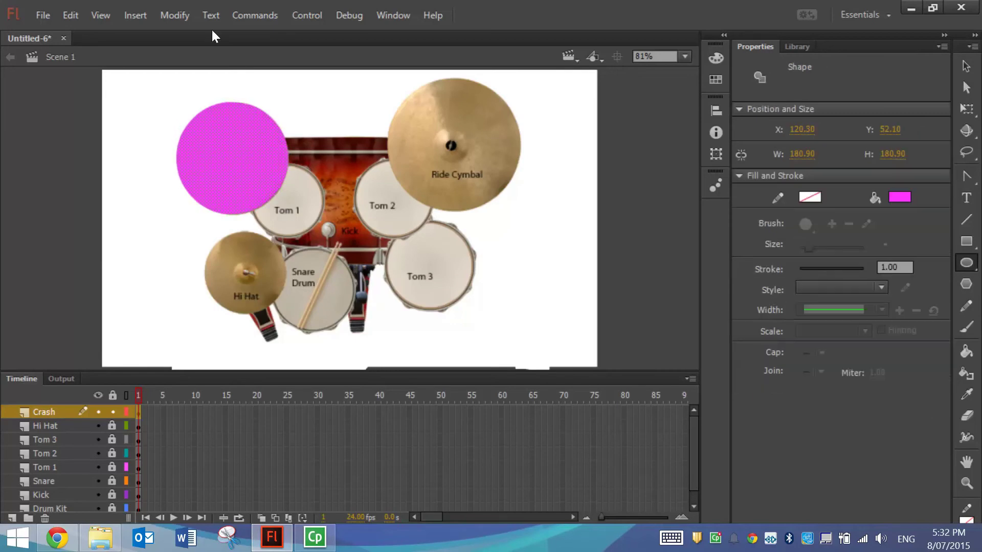
# - Convert the circle into a Crash button whose Down keyframe plays Crash.mp3
pyautogui.click(178, 16)
pyautogui.click(204, 56)
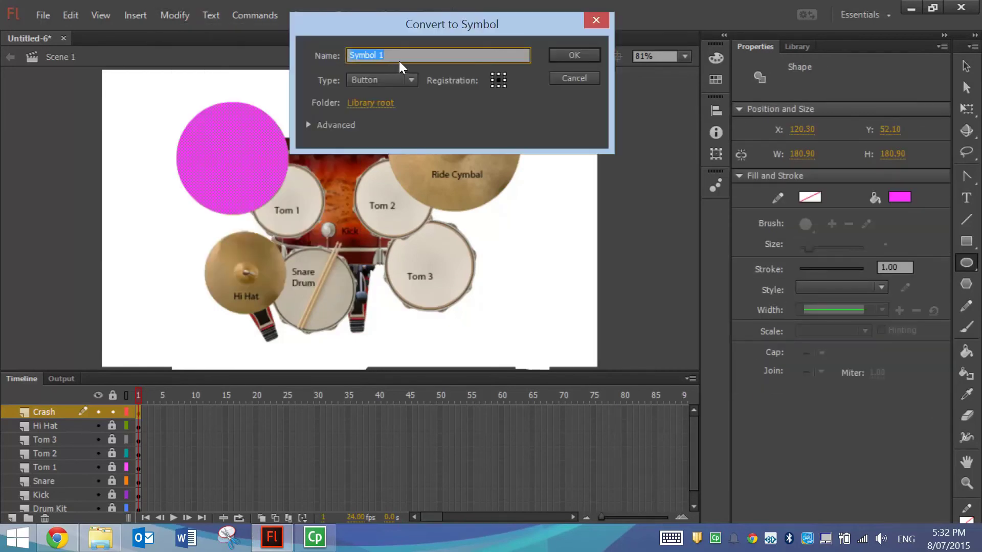
pyautogui.write('Crash')
pyautogui.click(571, 54)
pyautogui.press('v')
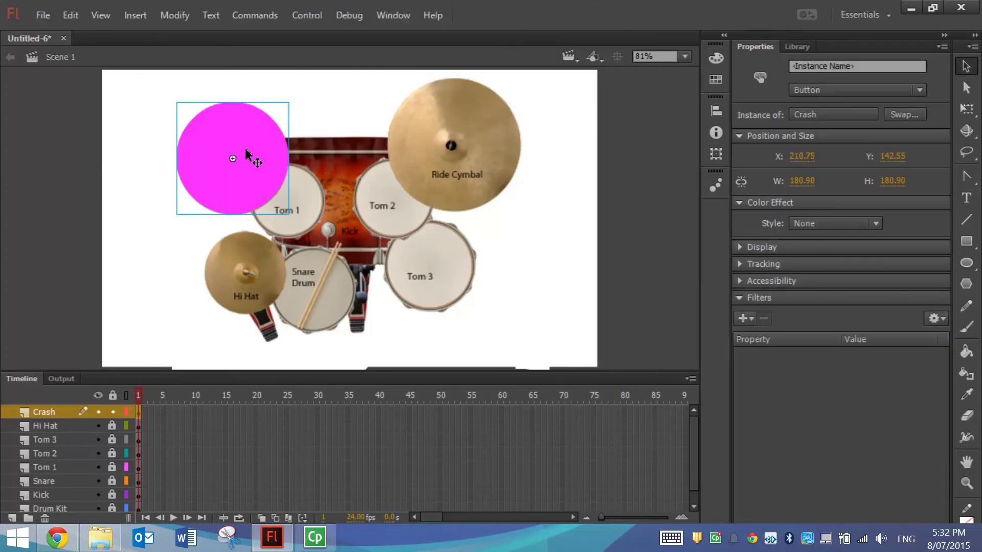
pyautogui.doubleClick(244, 149)
pyautogui.click(205, 412)
pyautogui.press('F6')
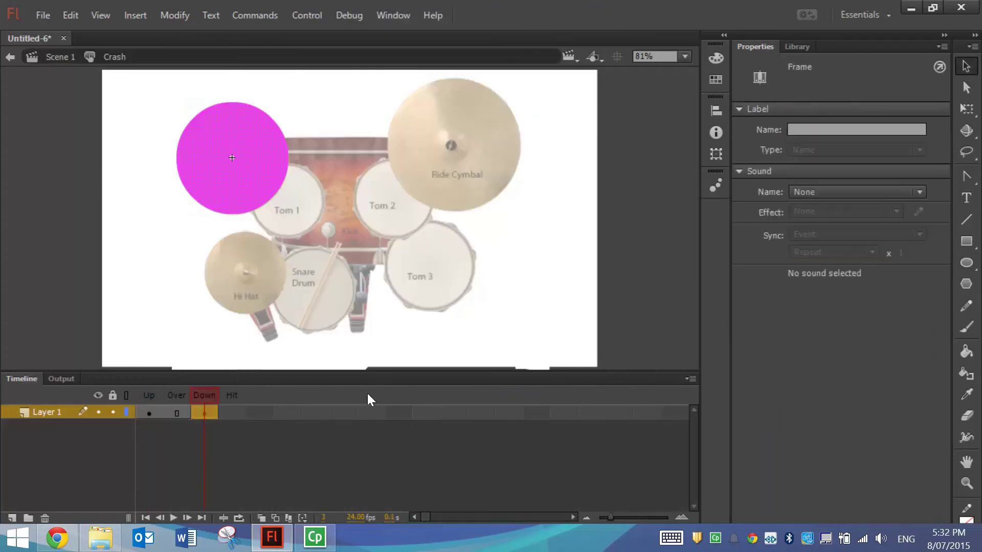
pyautogui.click(829, 192)
pyautogui.click(833, 222)
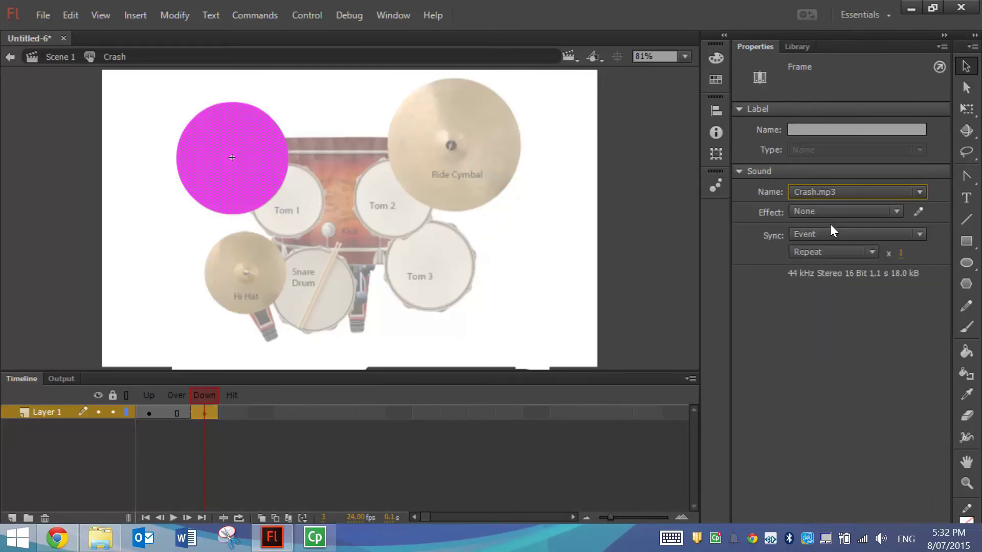
# - Back in the main scene, set the Crash button to 0% Alpha
pyautogui.click(266, 186)
pyautogui.doubleClick(322, 121)
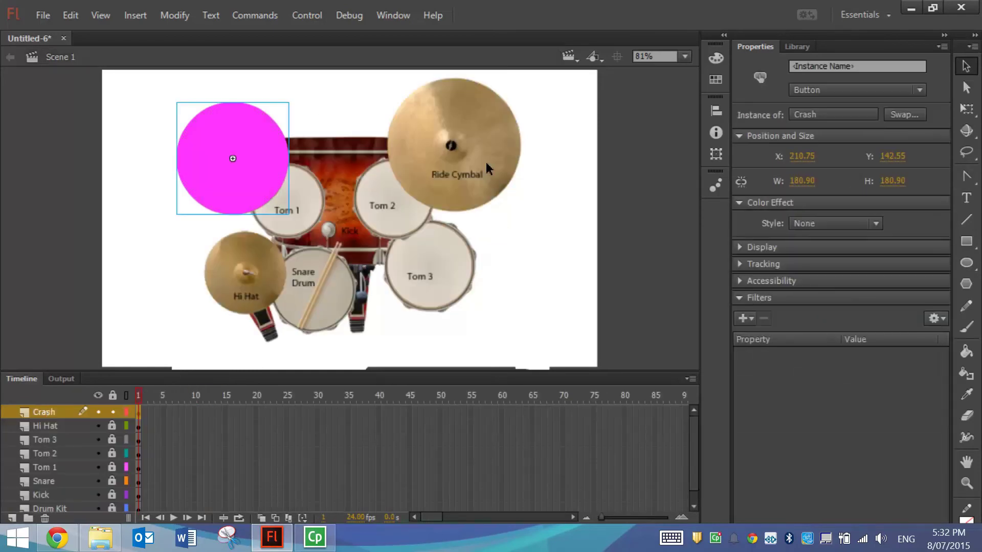
pyautogui.click(823, 225)
pyautogui.click(816, 307)
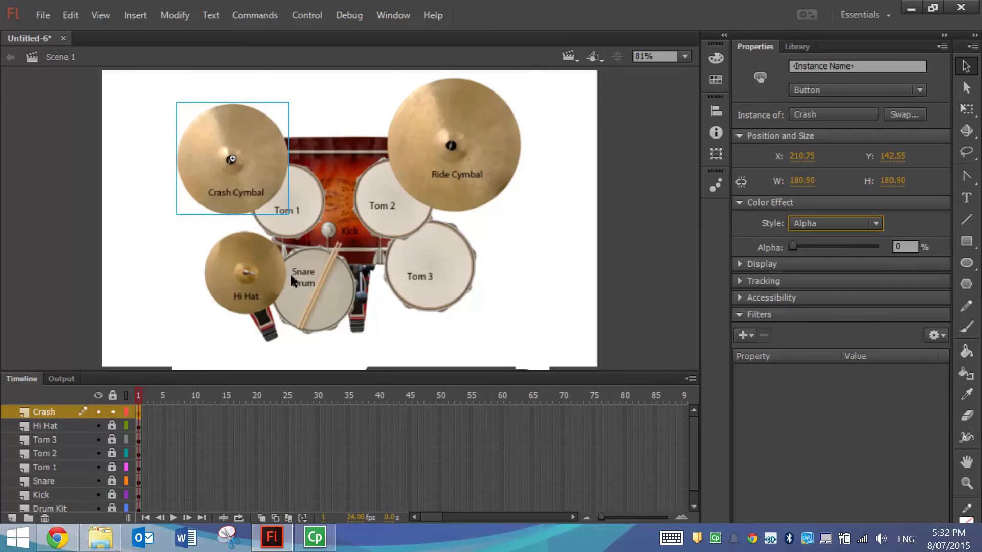
# - Add a new layer named 'Ride' above the Crash layer
pyautogui.click(97, 412)
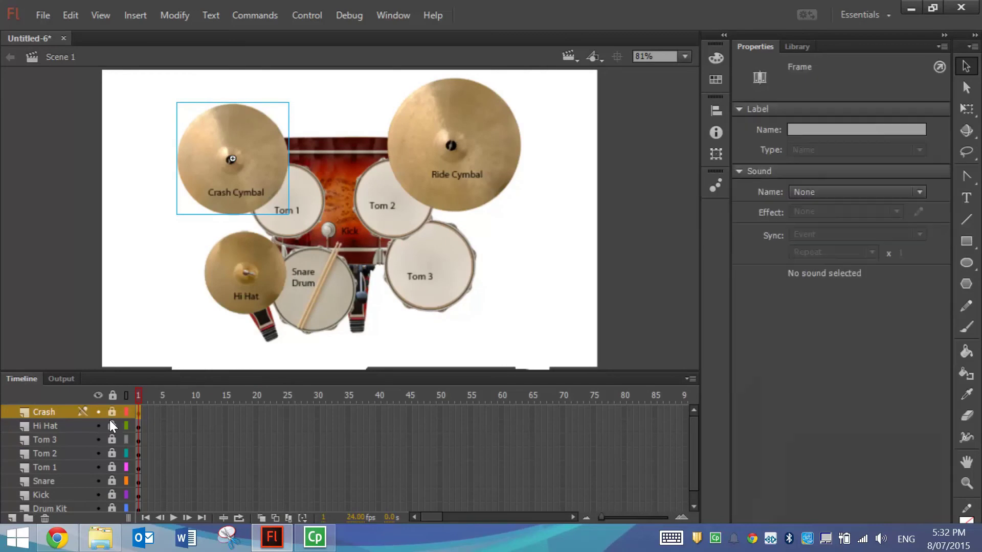
pyautogui.click(11, 517)
pyautogui.doubleClick(57, 413)
pyautogui.write('R')
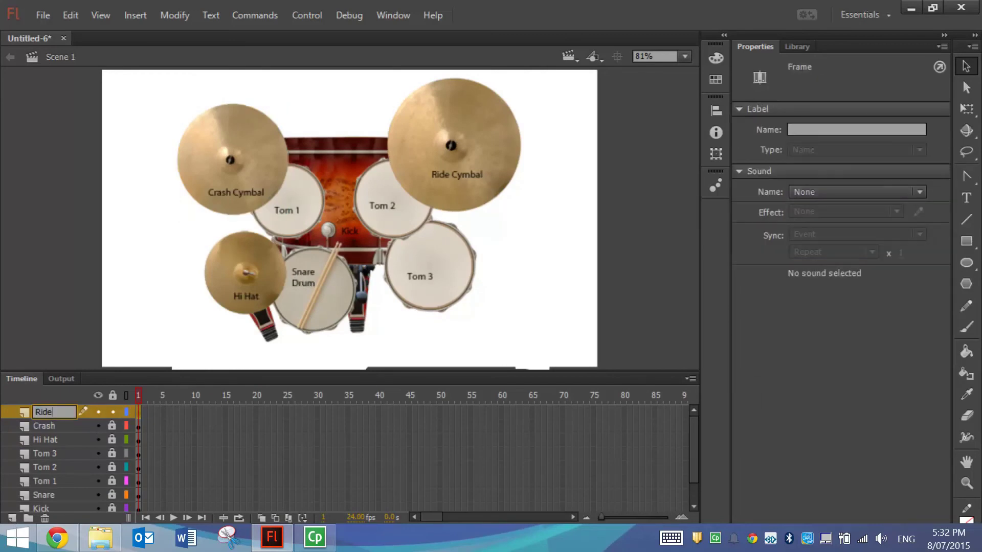
pyautogui.write('ide')
pyautogui.press('Return')
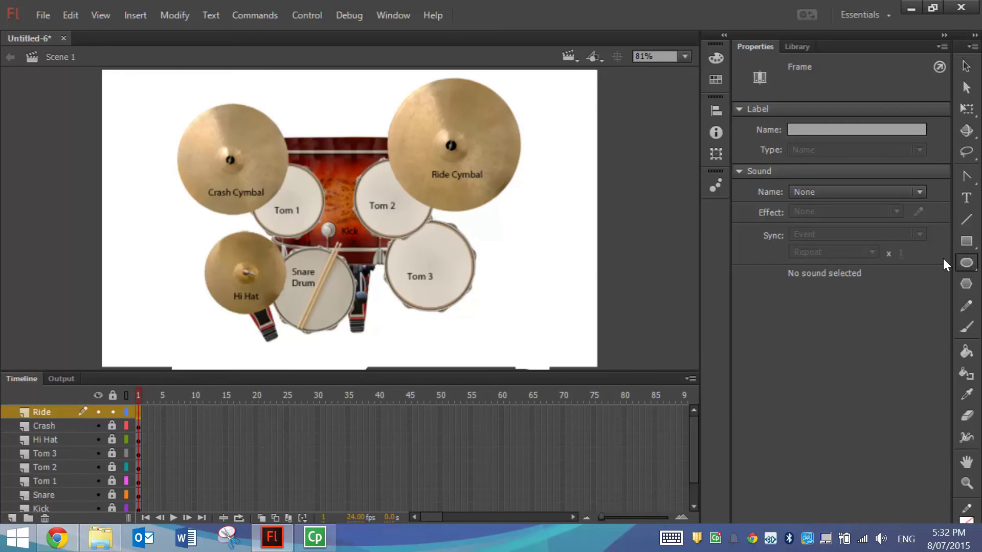
# - Draw a circle over the ride cymbal and convert it to a button symbol named 'Ride'
pyautogui.click(966, 262)
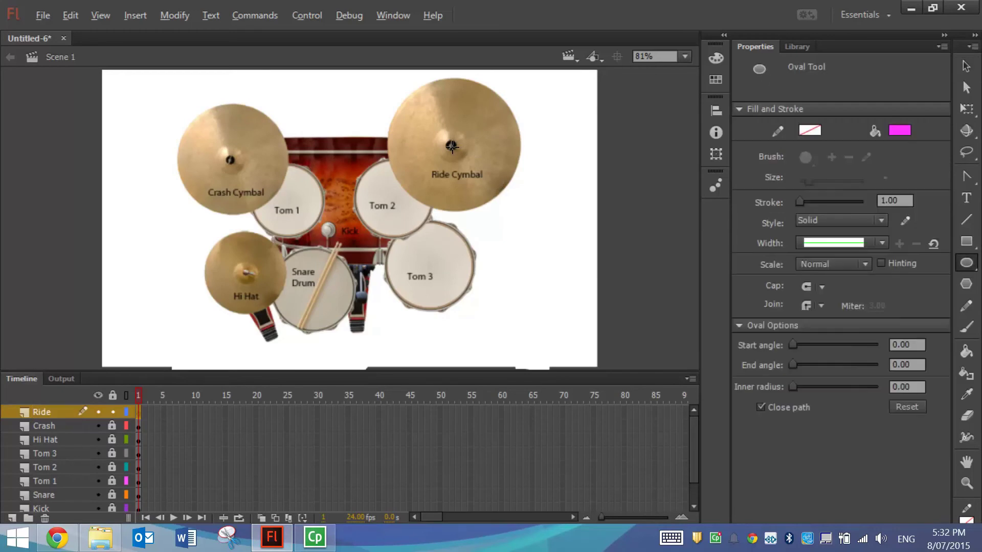
pyautogui.moveTo(452, 147); pyautogui.dragTo(513, 214)
pyautogui.hotkey('ctrl', 'a')
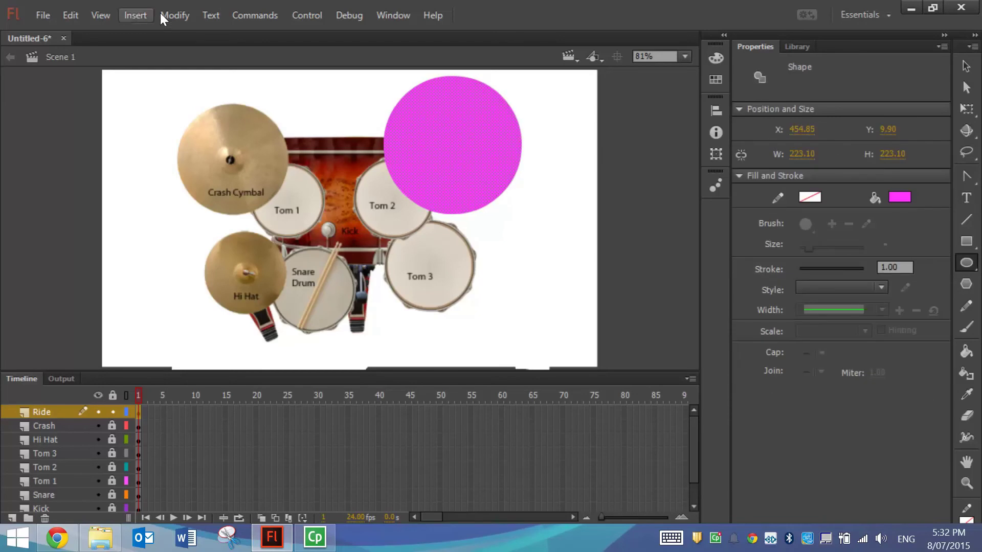
pyautogui.click(176, 16)
pyautogui.click(255, 58)
pyautogui.write('Ride')
pyautogui.press('Return')
# - Inside the Ride button, add a Down-state keyframe that plays Ride.mp3
pyautogui.click(965, 67)
pyautogui.doubleClick(507, 148)
pyautogui.click(197, 412)
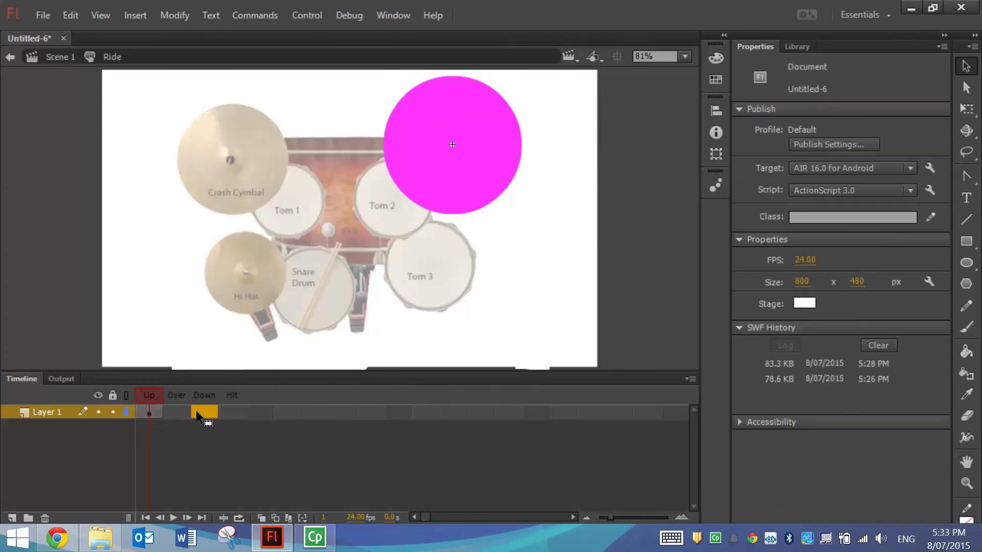
pyautogui.press('F6')
pyautogui.click(832, 191)
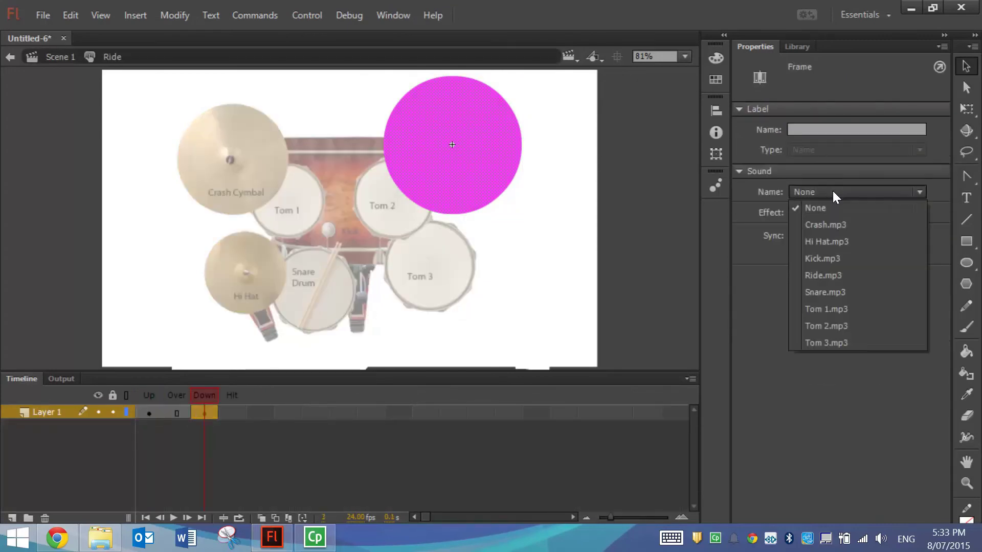
pyautogui.click(836, 275)
# - Back on the stage, set the Ride button's Color Effect Alpha to 0%
pyautogui.doubleClick(603, 159)
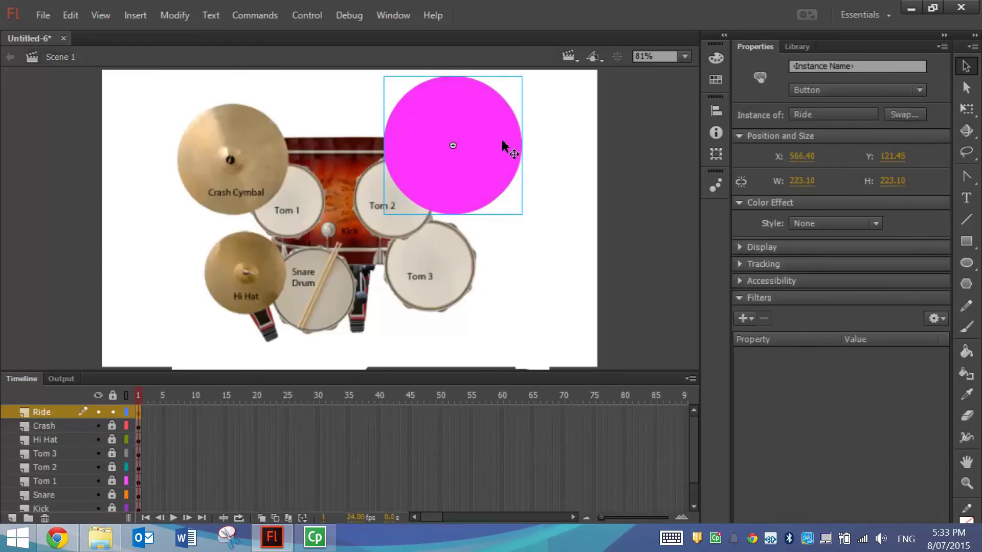
pyautogui.click(838, 223)
pyautogui.click(840, 305)
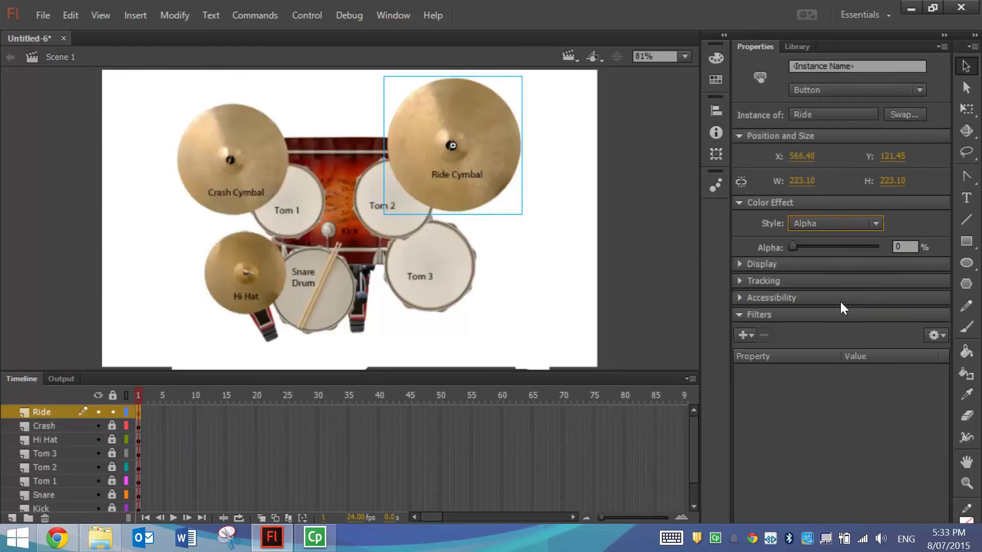
pyautogui.click(574, 163)
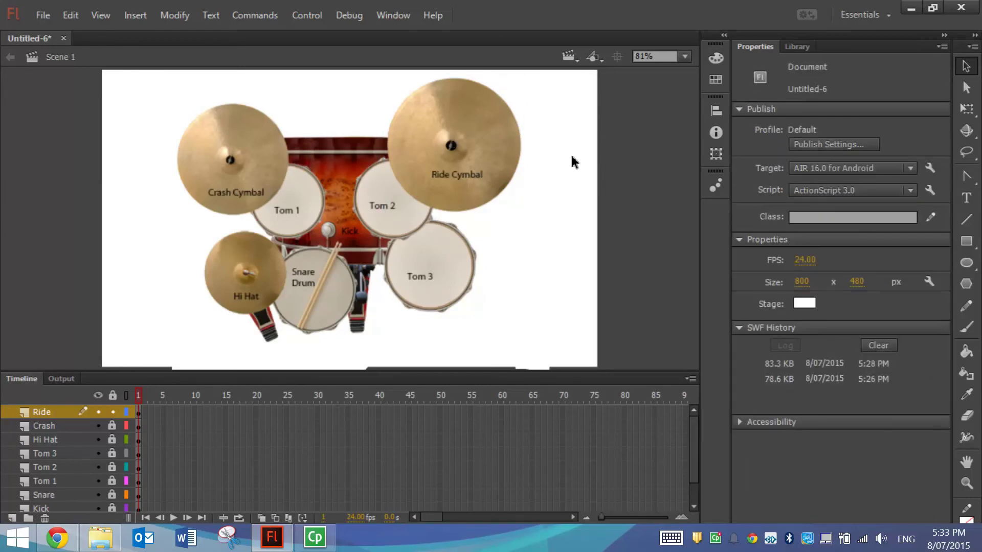
# - Run Test Movie with Ctrl+Enter in the AIR simulator, then close the simulator controls and preview
pyautogui.hotkey('ctrl', 'Return')
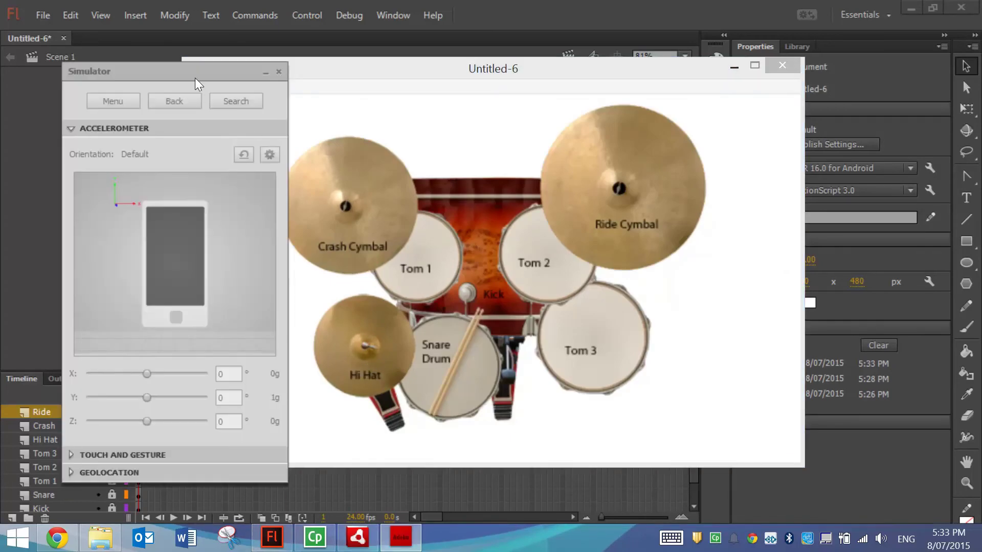
pyautogui.moveTo(193, 74); pyautogui.dragTo(119, 66)
pyautogui.moveTo(284, 76); pyautogui.dragTo(330, 79)
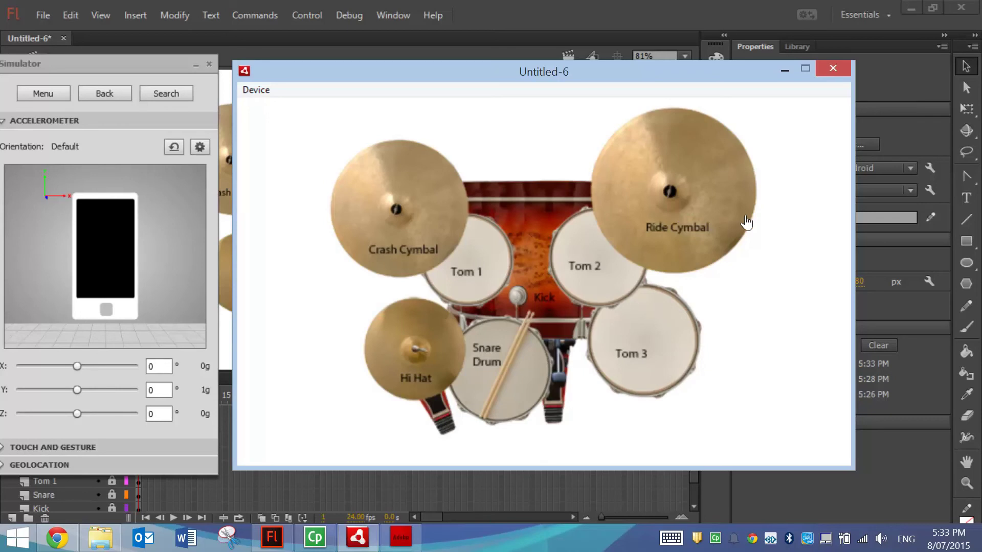
pyautogui.click(208, 62)
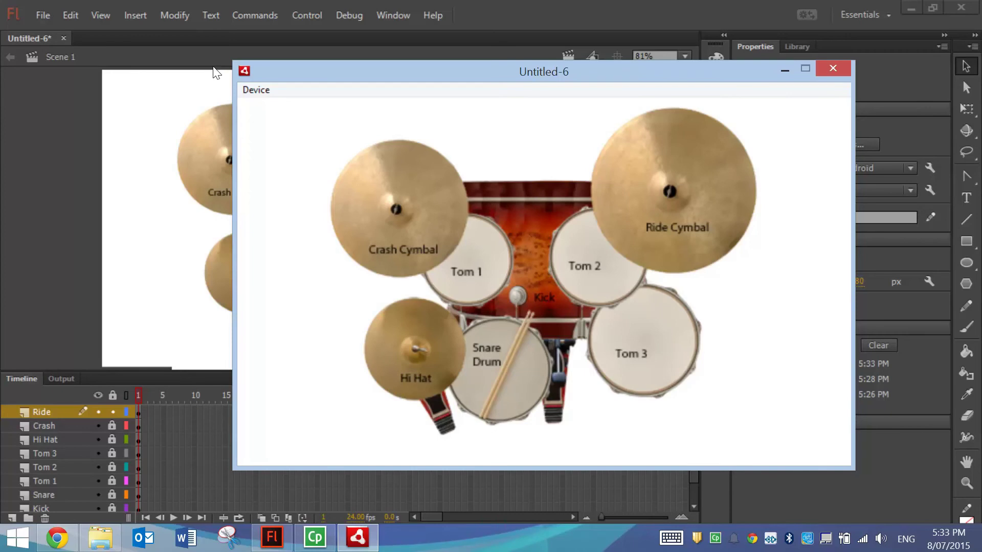
pyautogui.click(833, 68)
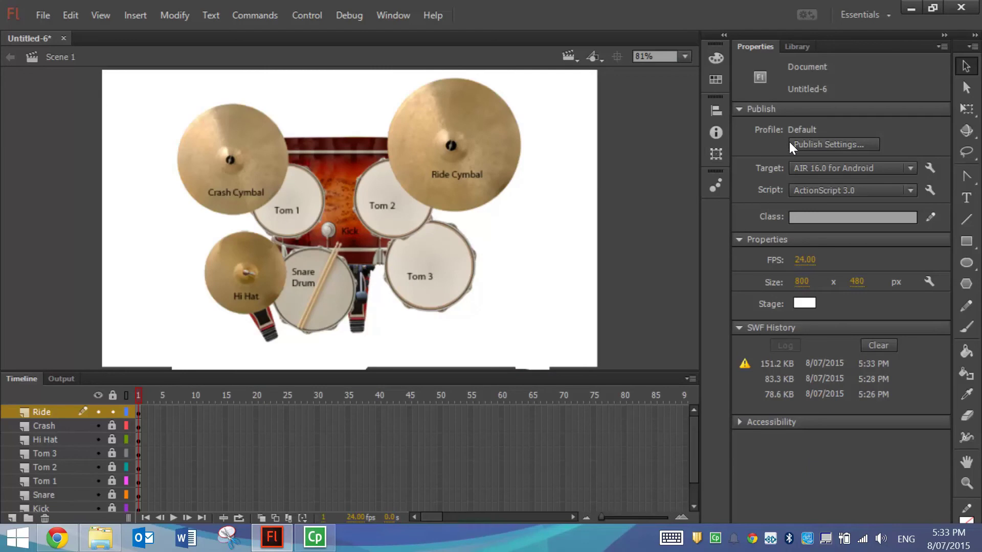
# - In AIR for Android settings, set output to DrumKit.apk, app name DrumKit, and enable Full screen
pyautogui.click(830, 146)
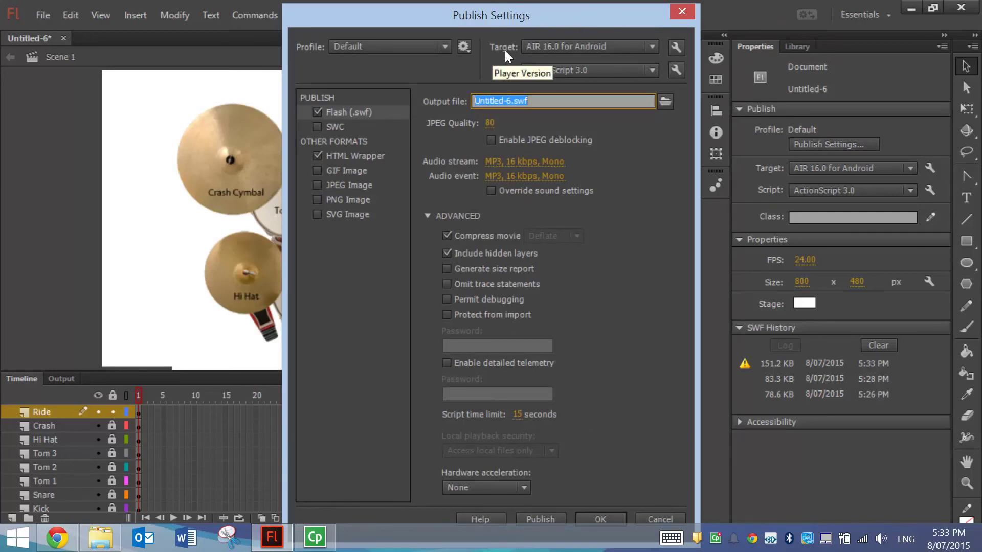
pyautogui.click(676, 48)
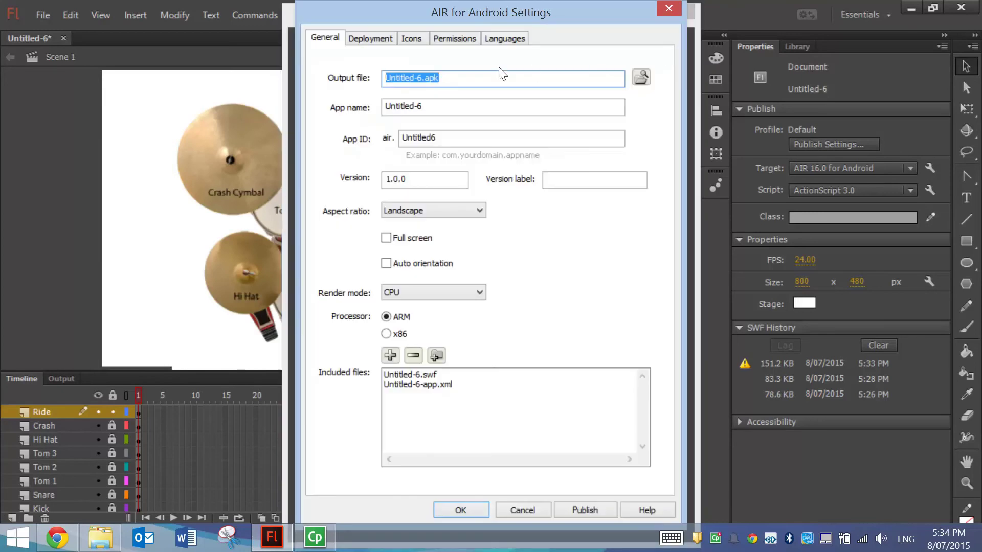
pyautogui.moveTo(423, 78); pyautogui.dragTo(386, 77)
pyautogui.write('Drum')
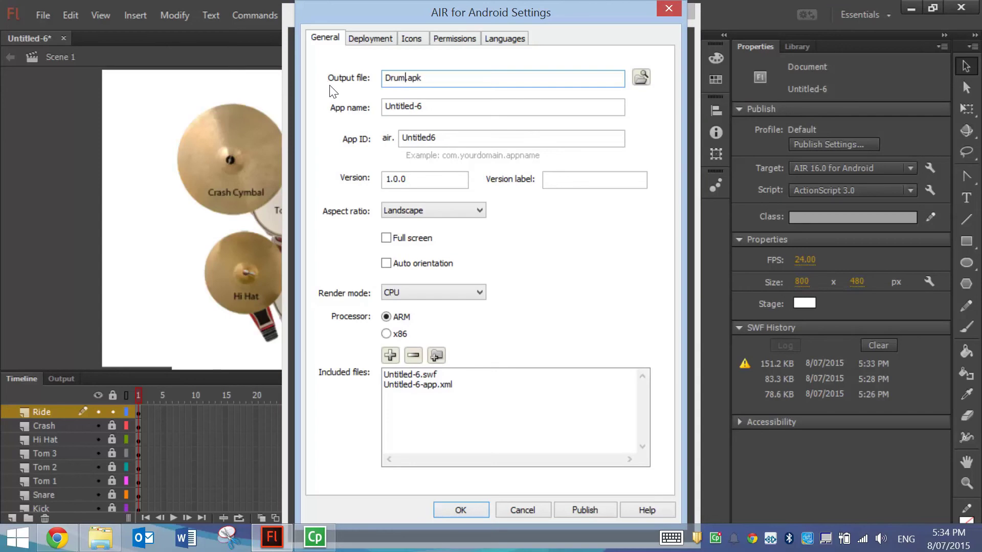
pyautogui.write('Kit')
pyautogui.press('Tab')
pyautogui.write('DrumKit')
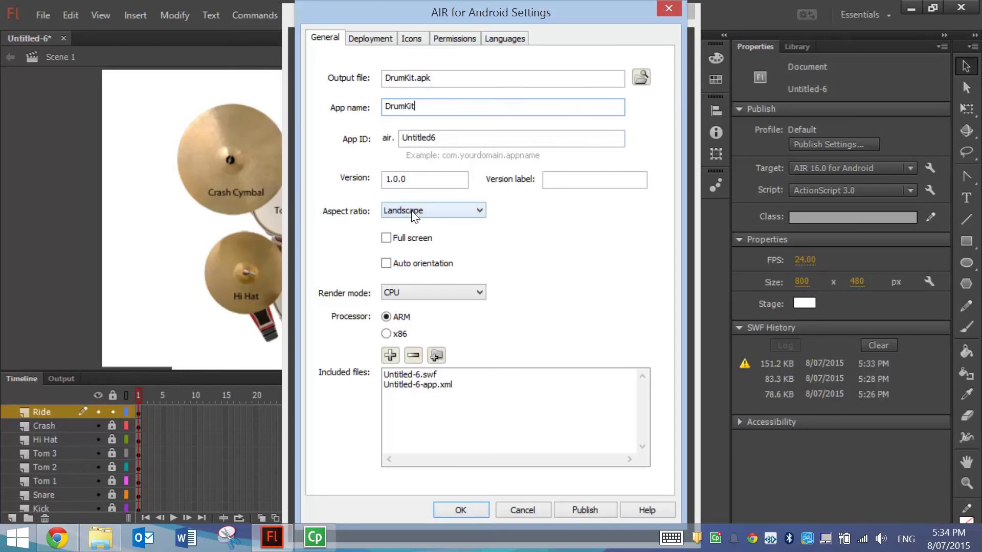
pyautogui.click(404, 238)
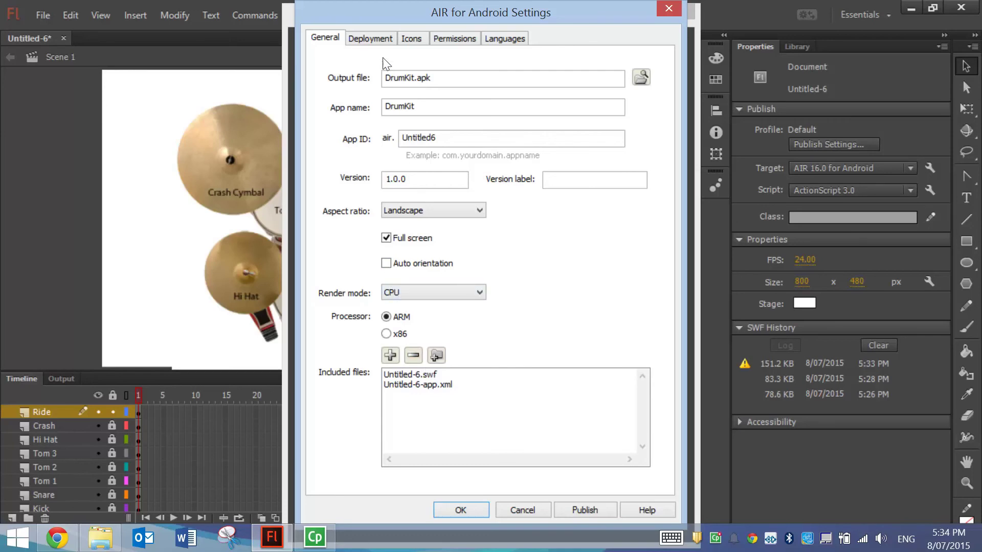
# - On the Deployment tab, clear the existing certificate path and password
pyautogui.click(372, 41)
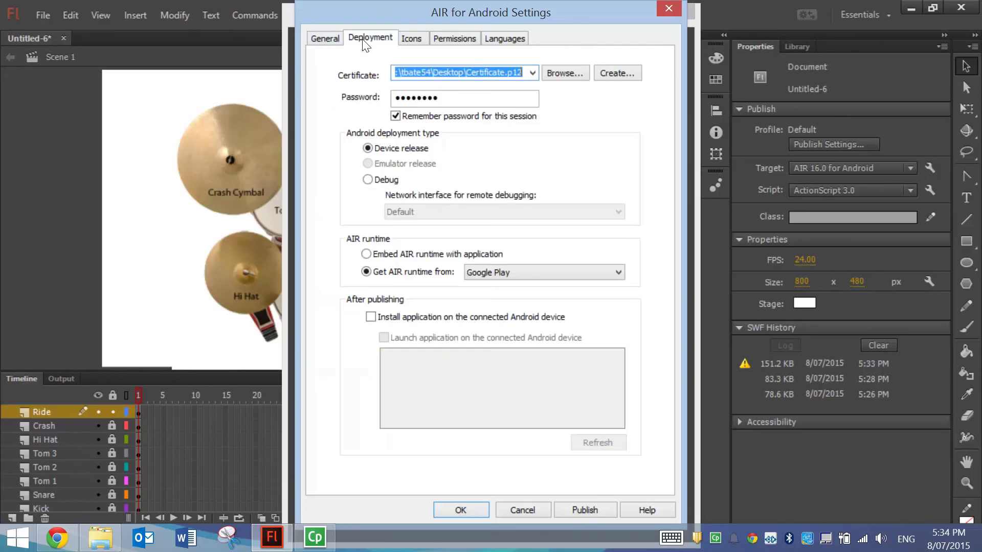
pyautogui.press('BackSpace')
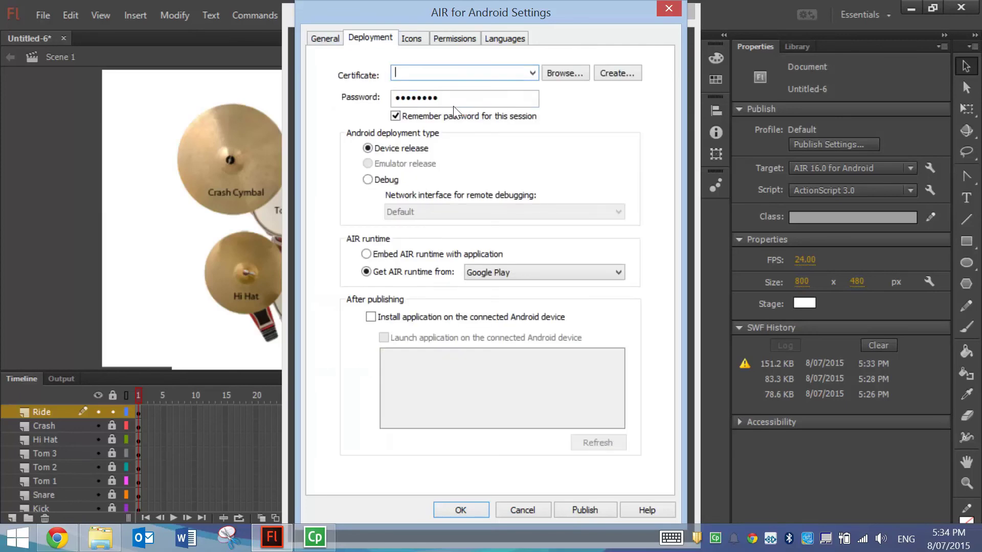
pyautogui.press('Tab')
pyautogui.press('BackSpace')
pyautogui.click(410, 117)
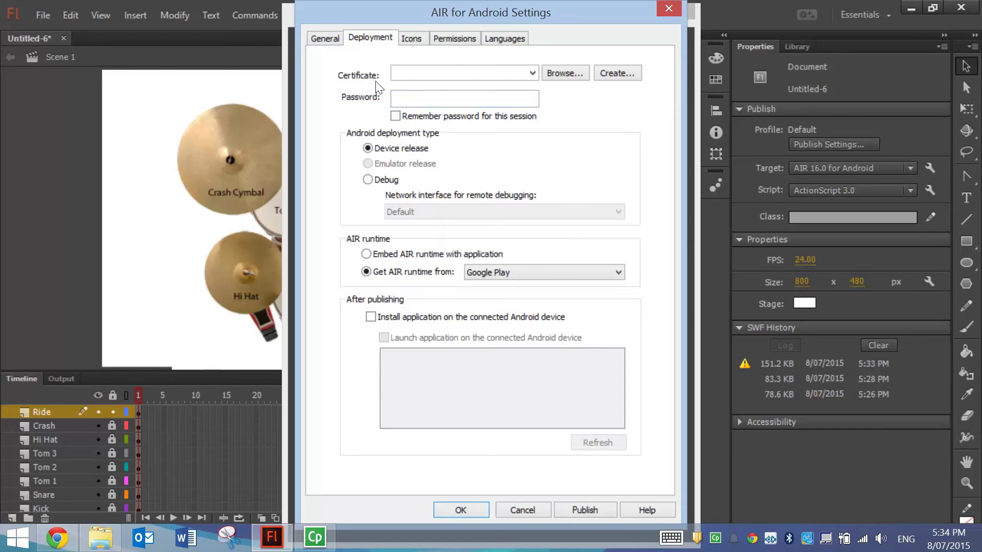
# - Fill in a new self-signed certificate: publisher name, unit Work, organization Work, country AU, password
pyautogui.click(616, 74)
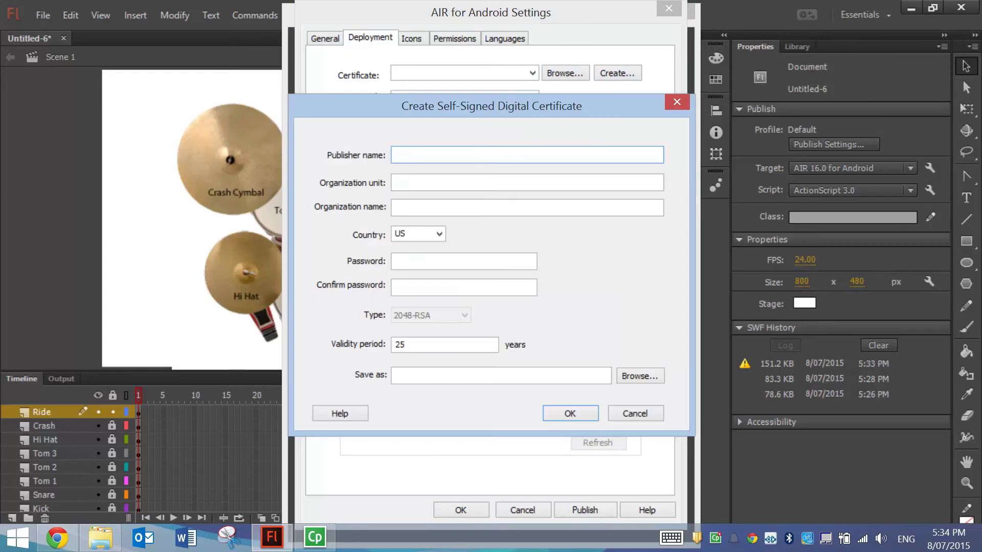
pyautogui.write('Mr Bateup')
pyautogui.press('Tab')
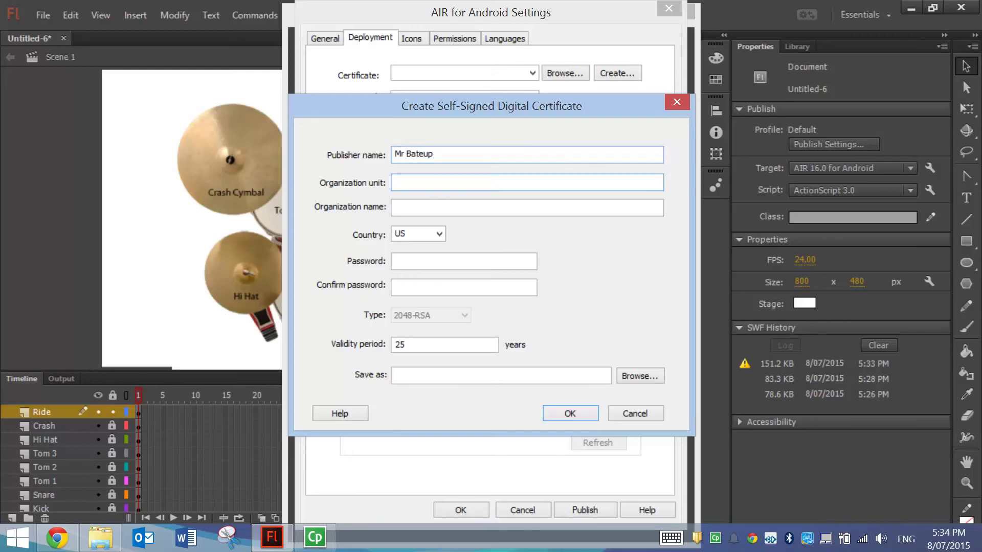
pyautogui.write('Work')
pyautogui.press('Tab')
pyautogui.write('Work')
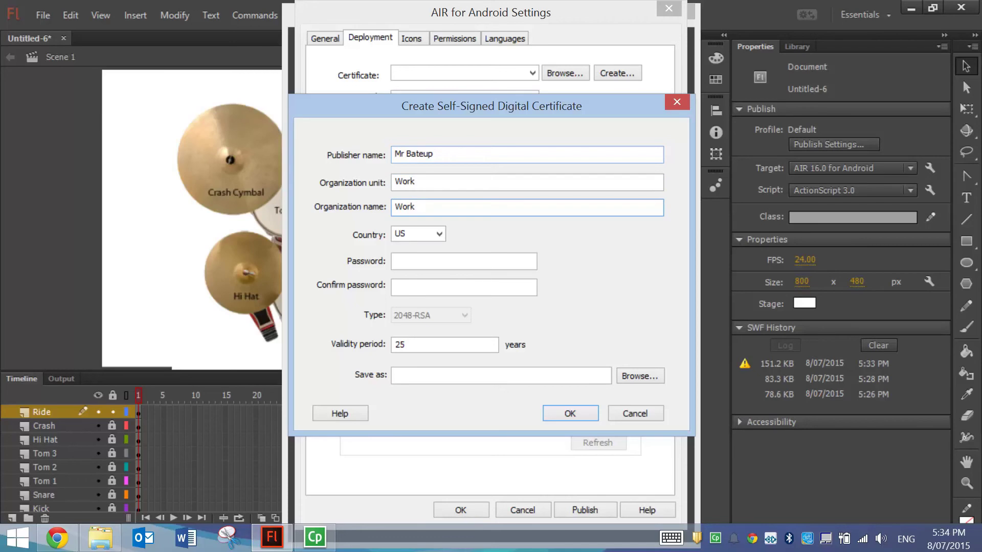
pyautogui.click(438, 234)
pyautogui.write('au')
pyautogui.click(415, 248)
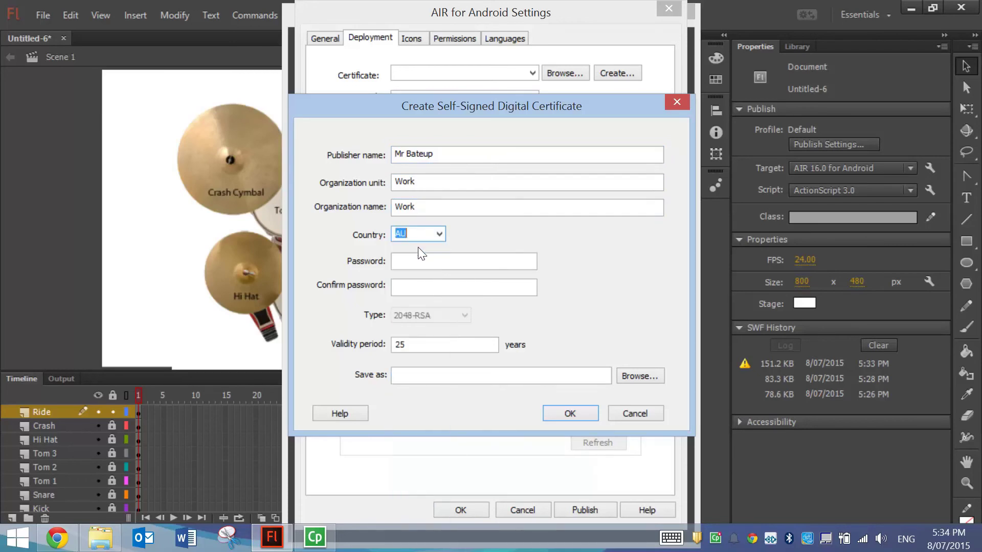
pyautogui.press('Tab')
pyautogui.write('****')
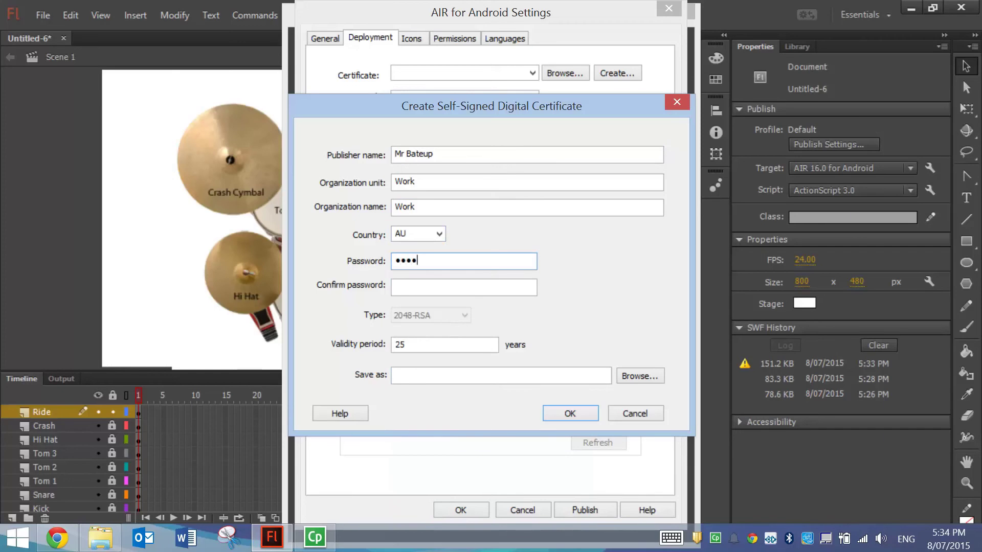
pyautogui.write('****')
pyautogui.press('Tab')
pyautogui.write('*****')
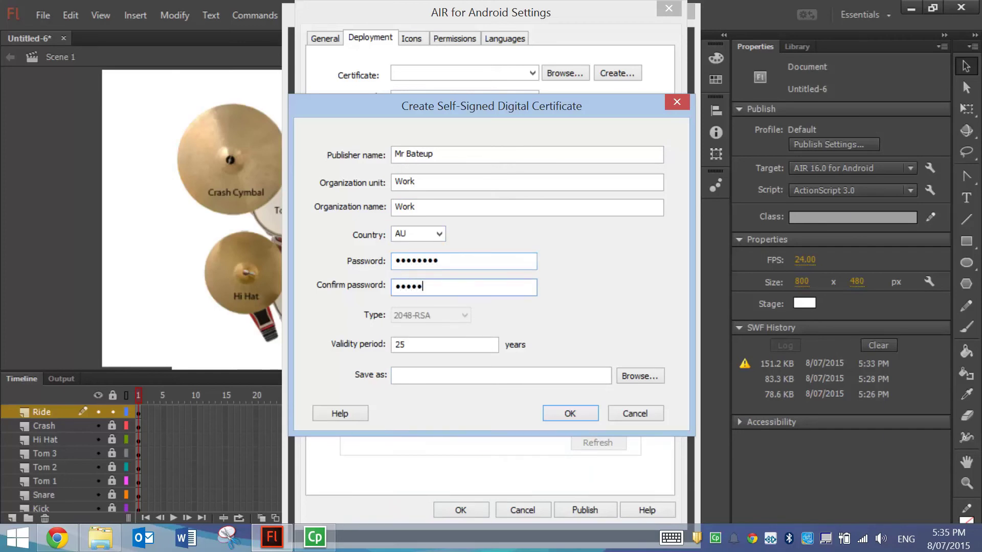
pyautogui.write('***')
# - Save the certificate to the Desktop as Certificate.p12, overwriting the existing file
pyautogui.click(638, 376)
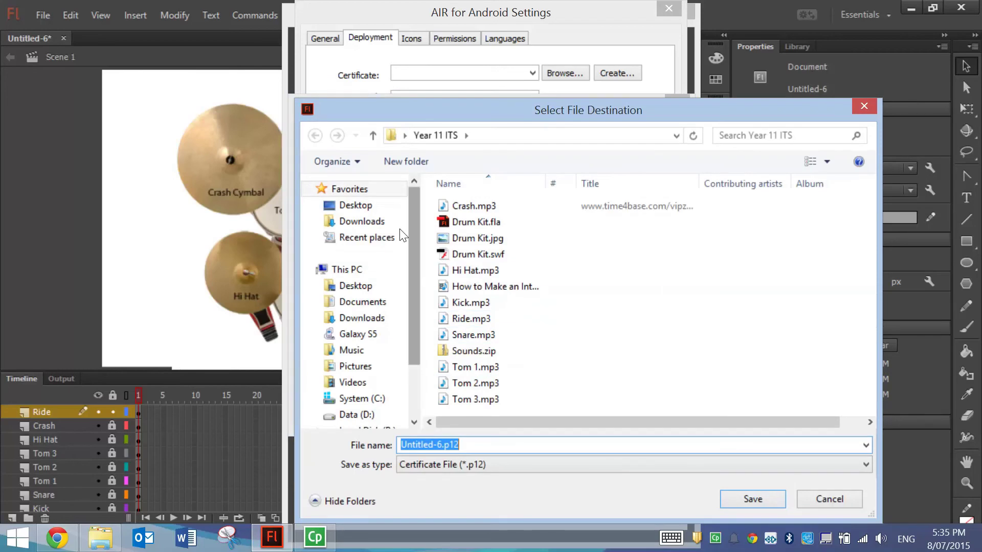
pyautogui.click(354, 205)
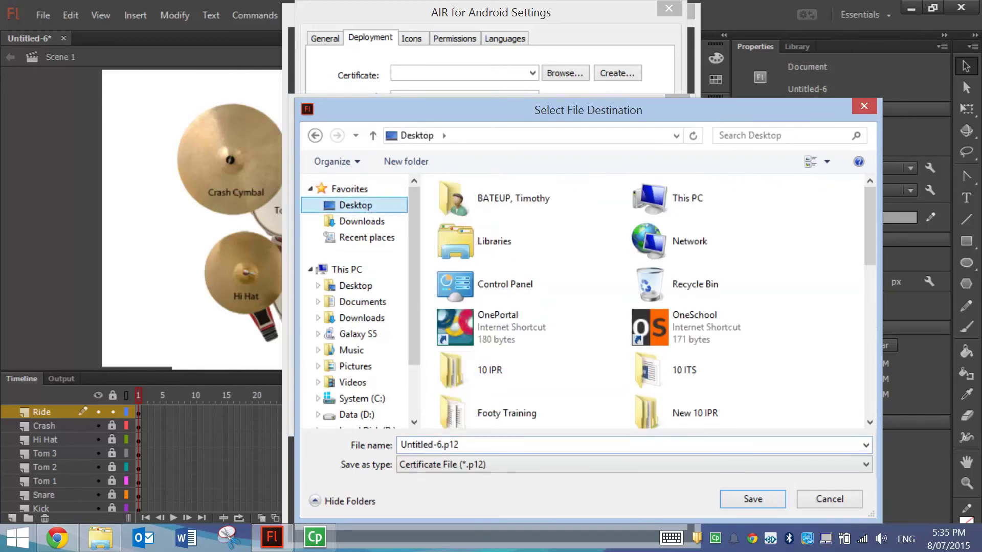
pyautogui.press('Tab')
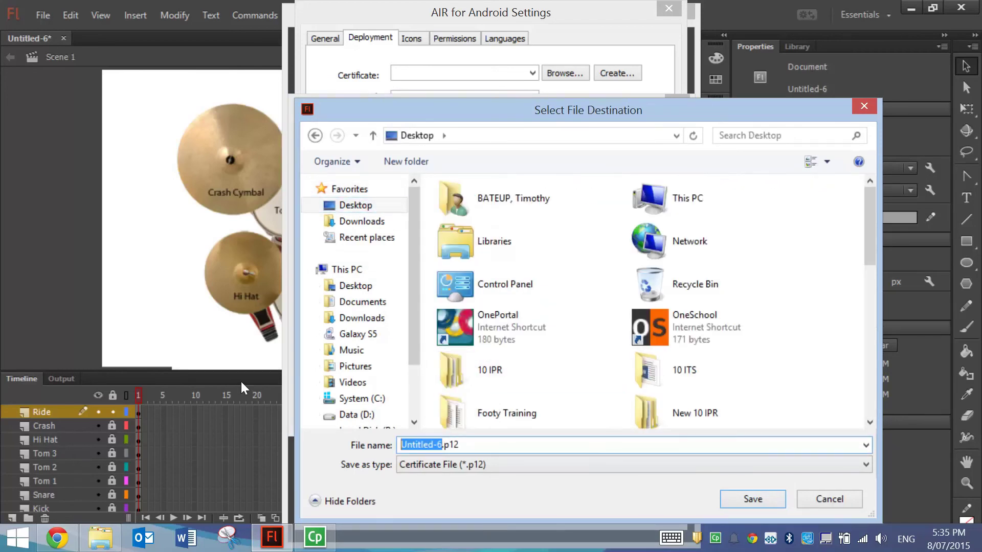
pyautogui.write('Certi')
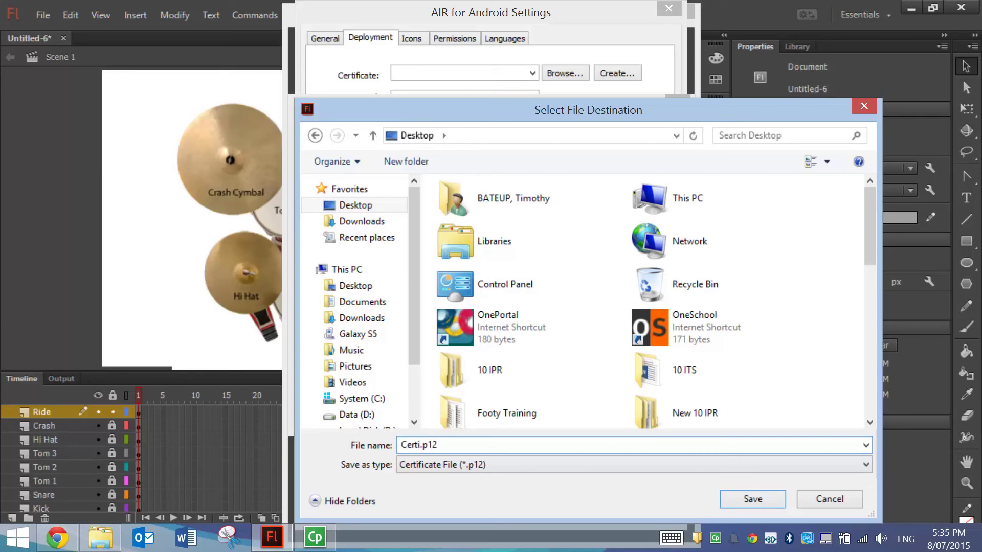
pyautogui.write('ficate')
pyautogui.click(729, 499)
pyautogui.click(570, 413)
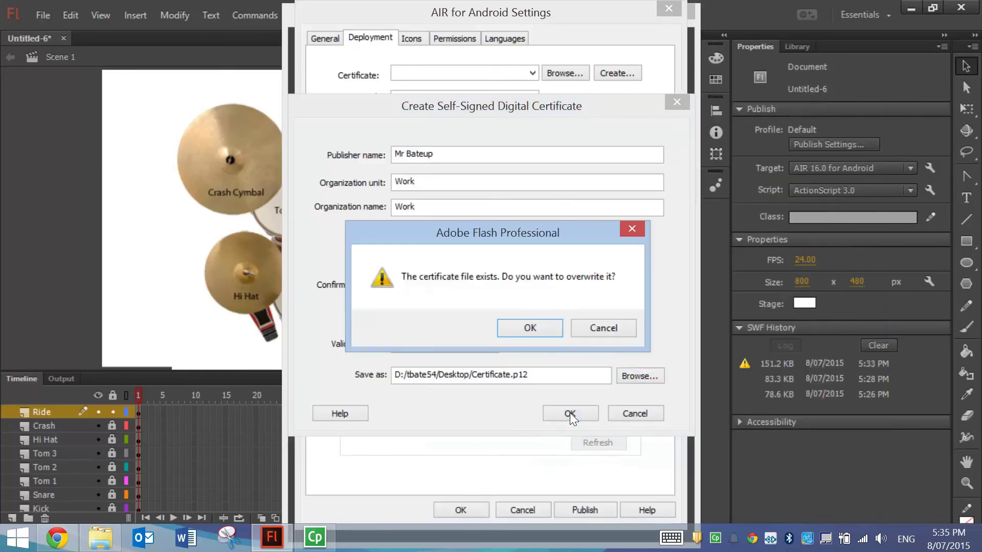
pyautogui.click(538, 329)
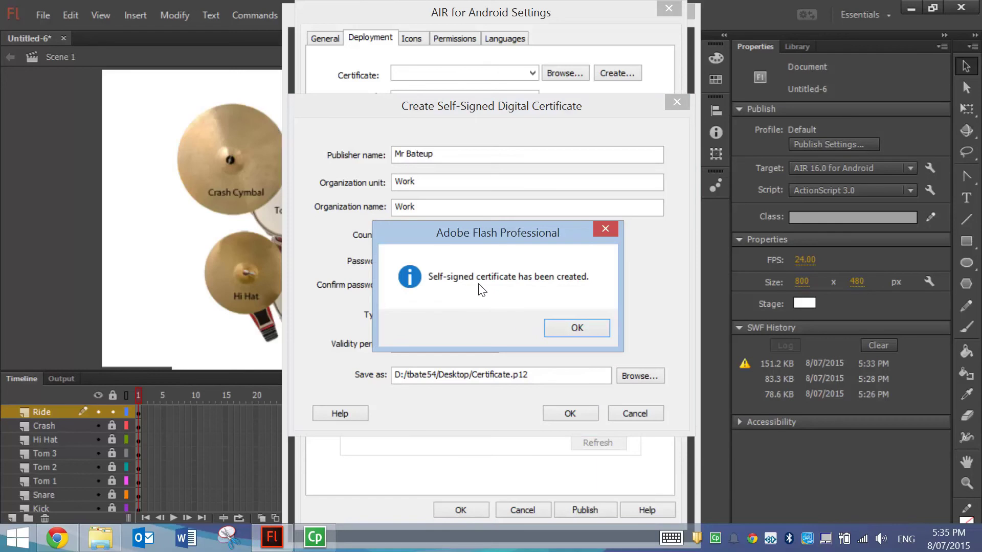
pyautogui.click(589, 327)
# - Remember the password for this session and enter the certificate password
pyautogui.click(409, 117)
pyautogui.click(404, 98)
pyautogui.write('••••••••')
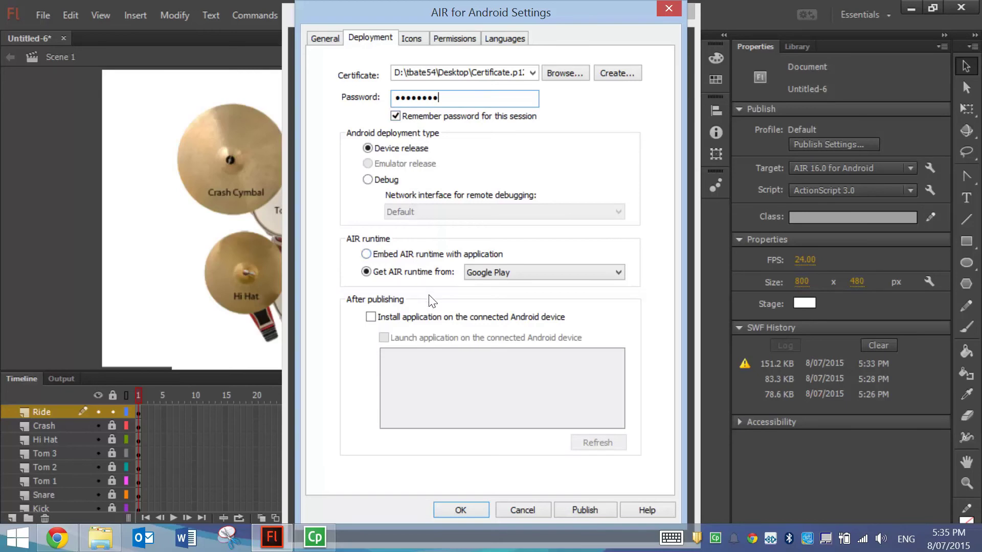
# - Review the app's icon sizes, permissions and languages settings for AIR for Android
pyautogui.click(411, 39)
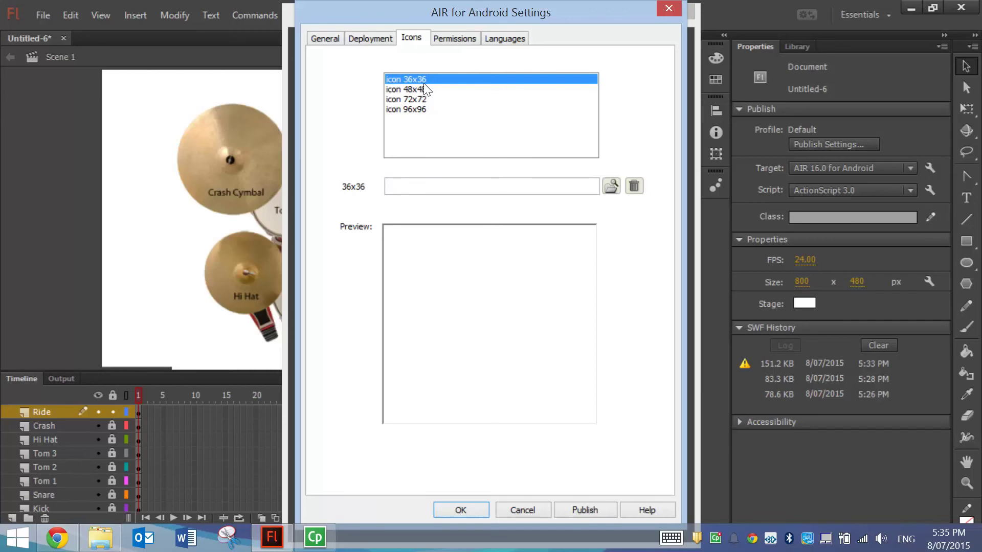
pyautogui.press('Down')
pyautogui.press('Down')
pyautogui.press('Down')
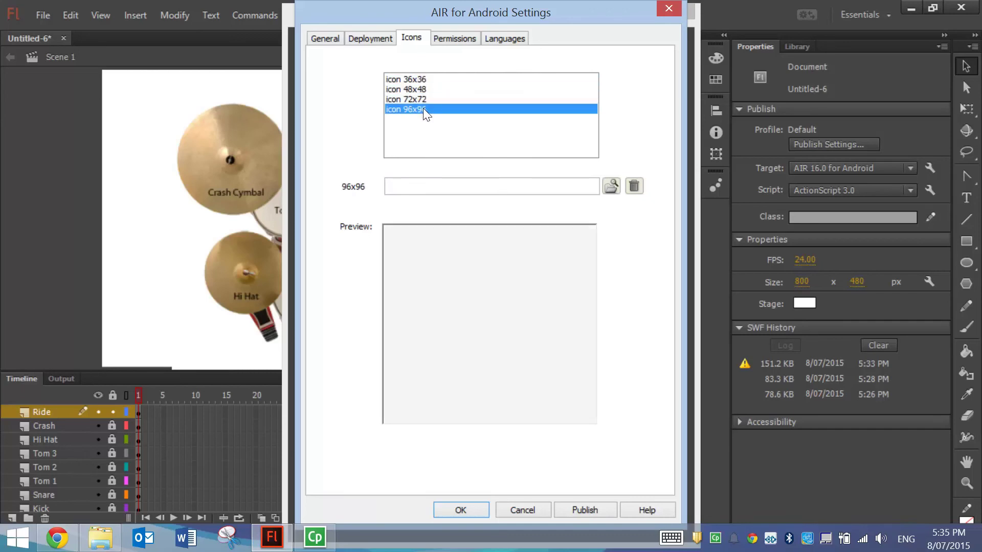
pyautogui.click(426, 80)
pyautogui.press('Down')
pyautogui.press('Down')
pyautogui.press('Down')
pyautogui.click(423, 80)
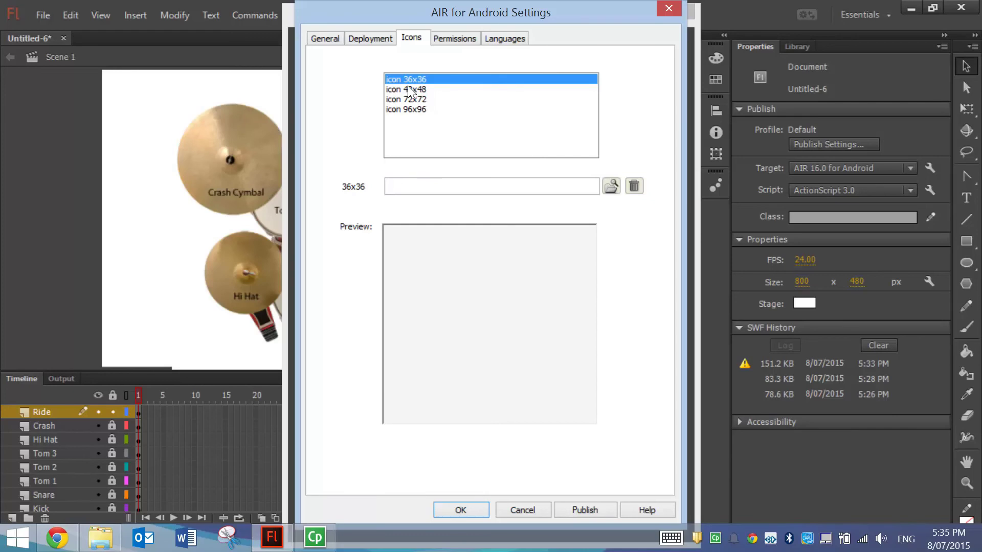
pyautogui.click(444, 47)
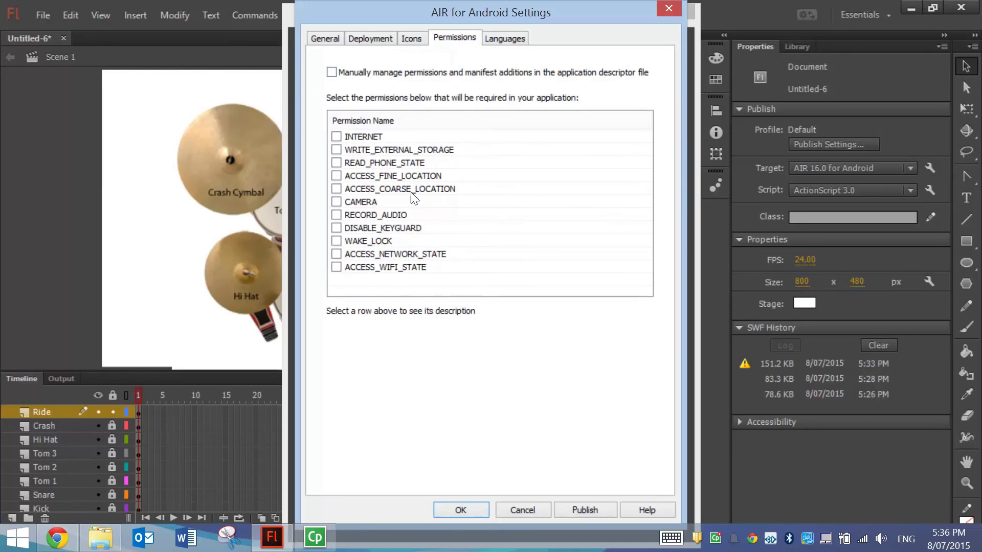
pyautogui.click(501, 37)
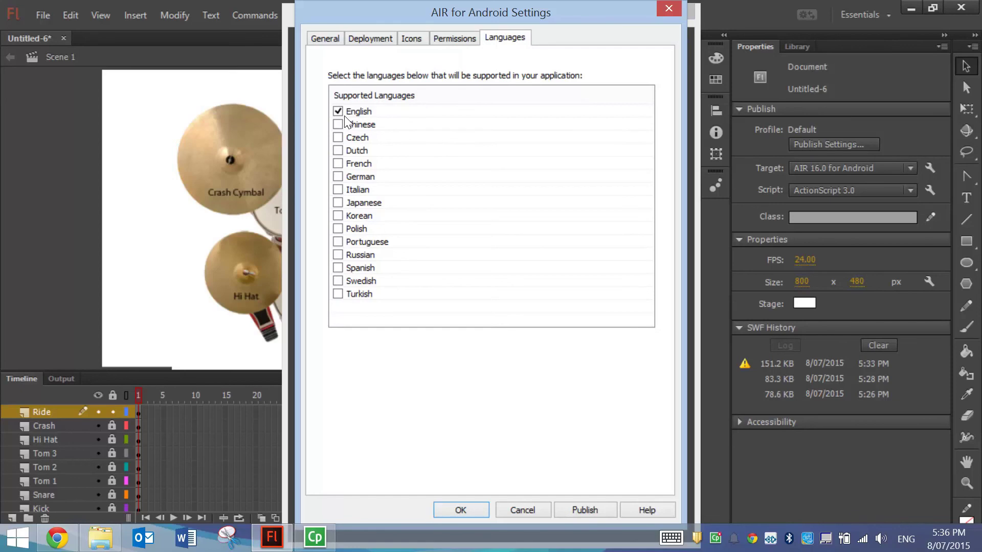
pyautogui.click(322, 39)
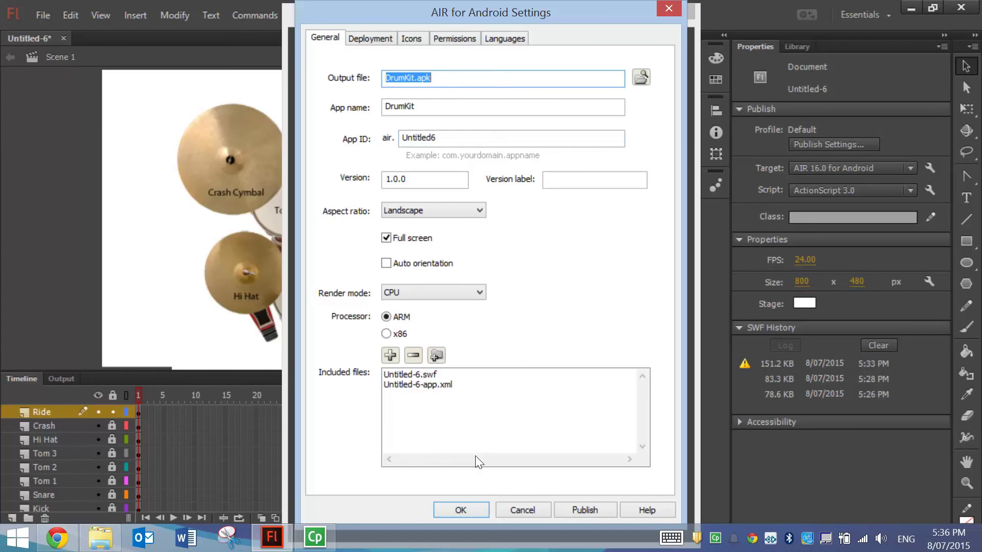
# - Accept the Android settings and close Publish Settings with AIR 16.0 for Android targeted
pyautogui.click(479, 513)
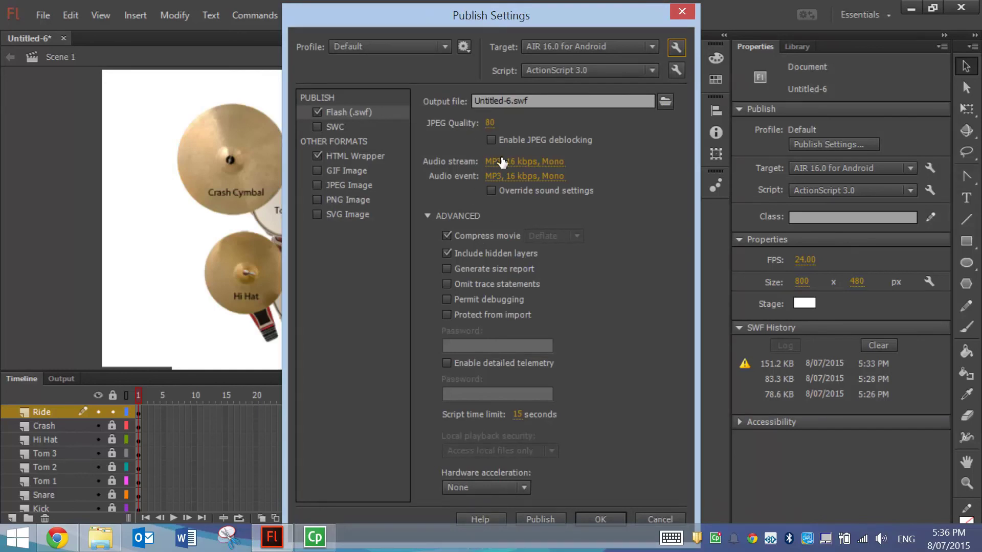
pyautogui.moveTo(511, 20)
pyautogui.mouseDown()
pyautogui.moveTo(507, 1)
pyautogui.moveTo(513, 18)
pyautogui.mouseUp()
pyautogui.click(611, 515)
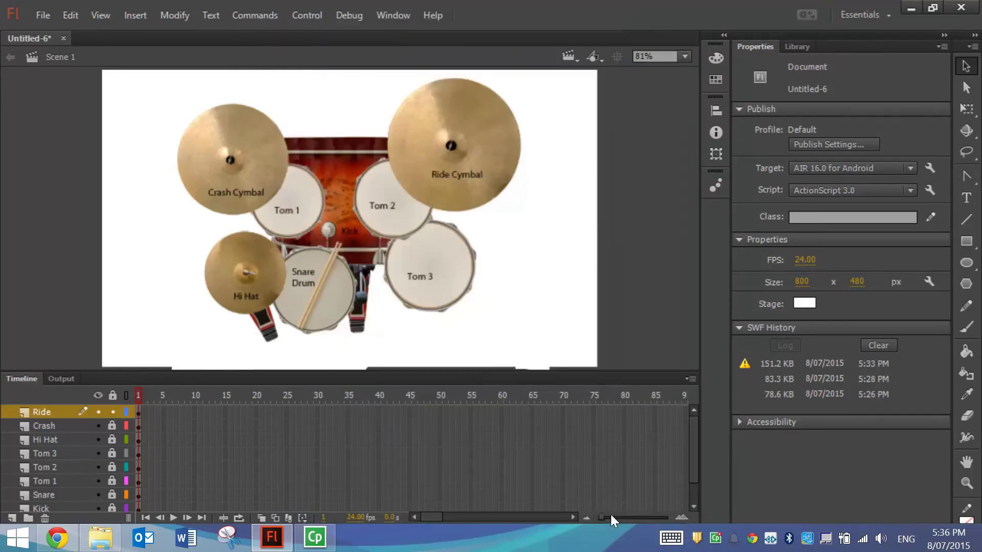
# - Use Save As to store the document on the Desktop as DrumKitApp.fla
pyautogui.click(43, 15)
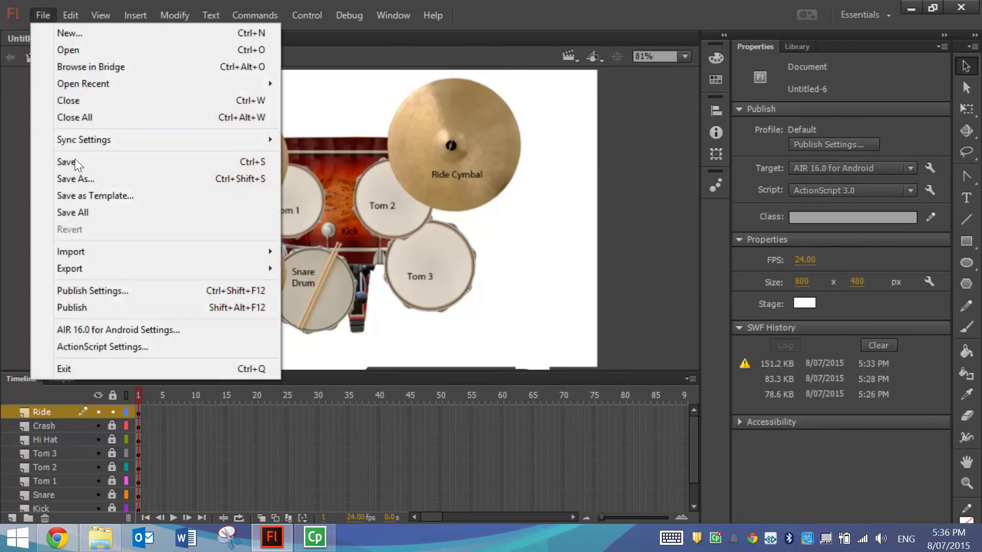
pyautogui.click(79, 179)
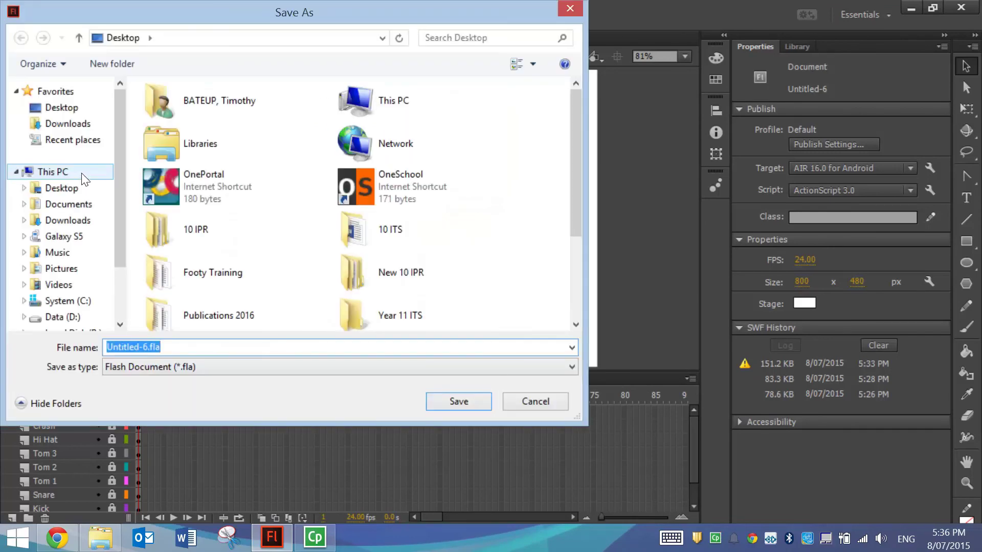
pyautogui.click(61, 107)
pyautogui.moveTo(160, 347); pyautogui.dragTo(142, 348)
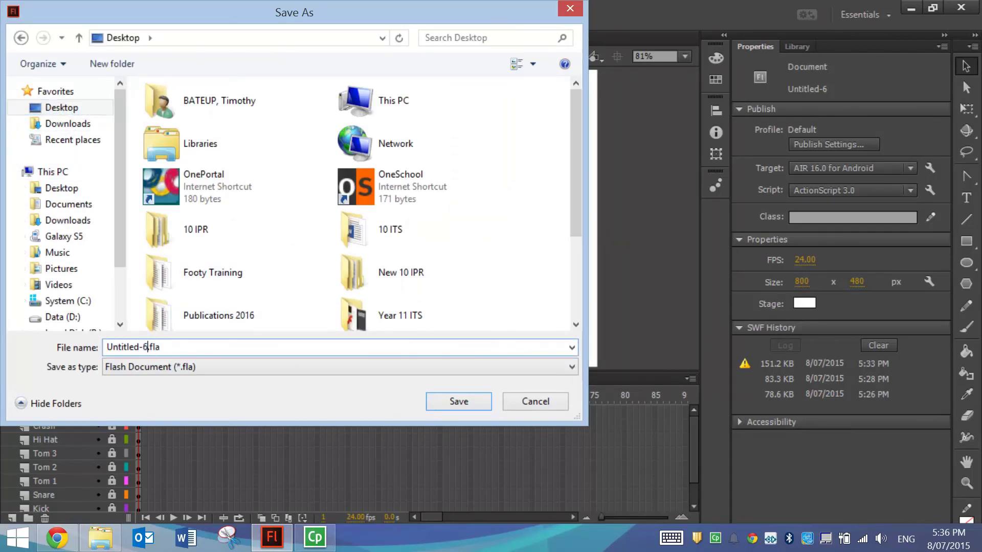
pyautogui.hotkey('shift', 'Left')
pyautogui.hotkey('shift', 'Left')
pyautogui.hotkey('shift', 'Left')
pyautogui.hotkey('shift', 'Left')
pyautogui.hotkey('shift', 'Left')
pyautogui.hotkey('shift', 'Left')
pyautogui.hotkey('shift', 'Left')
pyautogui.hotkey('shift', 'Left')
pyautogui.hotkey('shift', 'Left')
pyautogui.hotkey('shift', 'Left')
pyautogui.write('Dr')
pyautogui.click(448, 403)
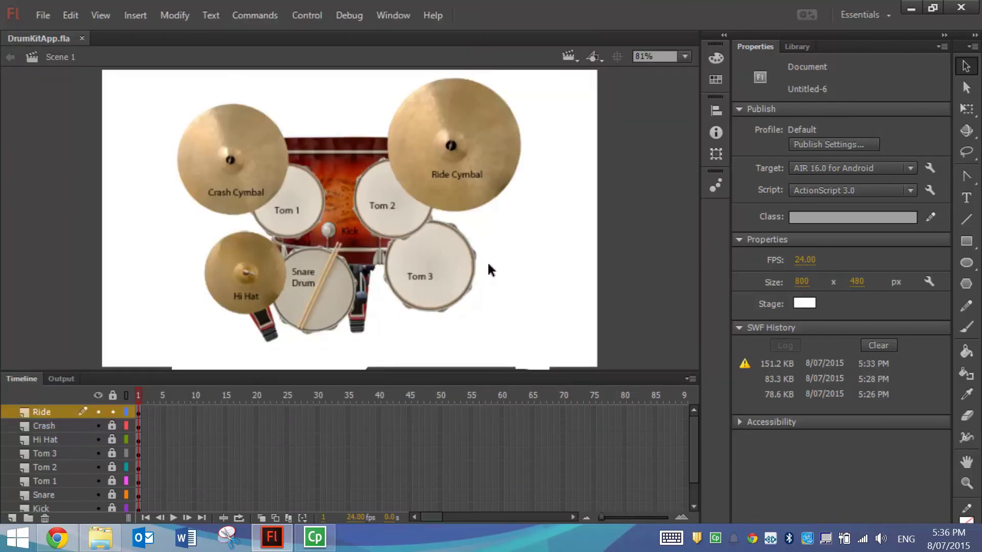
# - Publish the drum kit to DrumKit.apk and dismiss the permissions warning
pyautogui.click(39, 14)
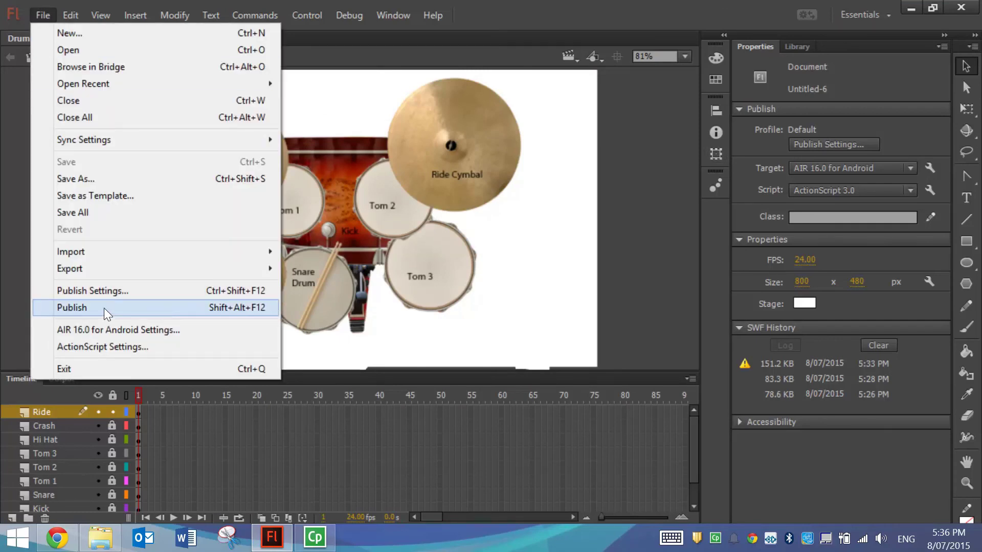
pyautogui.click(149, 309)
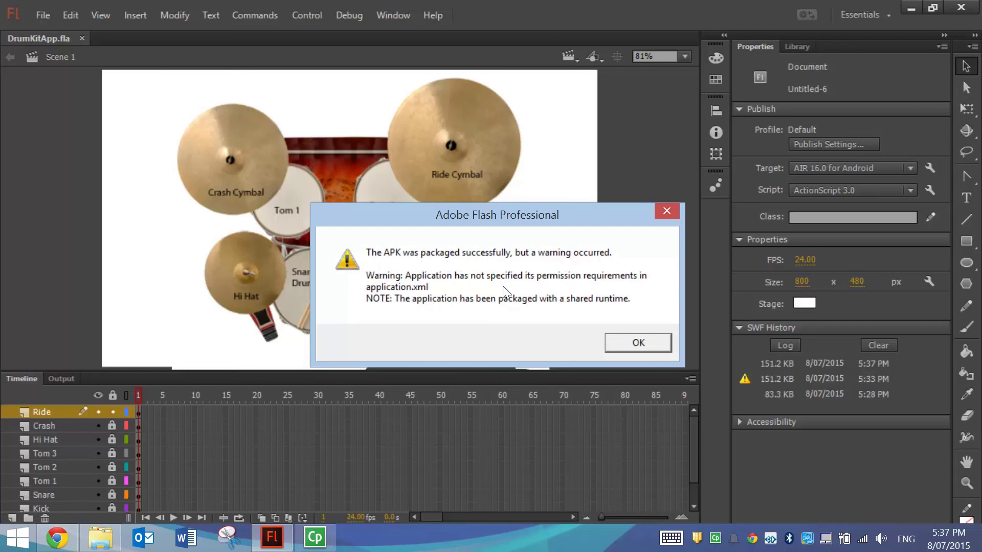
pyautogui.click(634, 344)
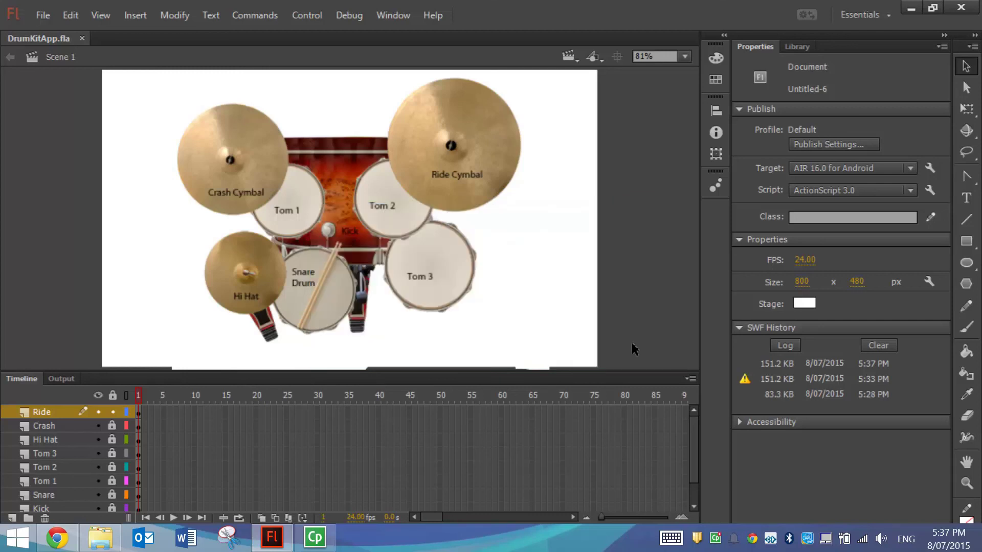
# - Minimize Flash and copy DrumKit.apk from the desktop
pyautogui.press('super+d')
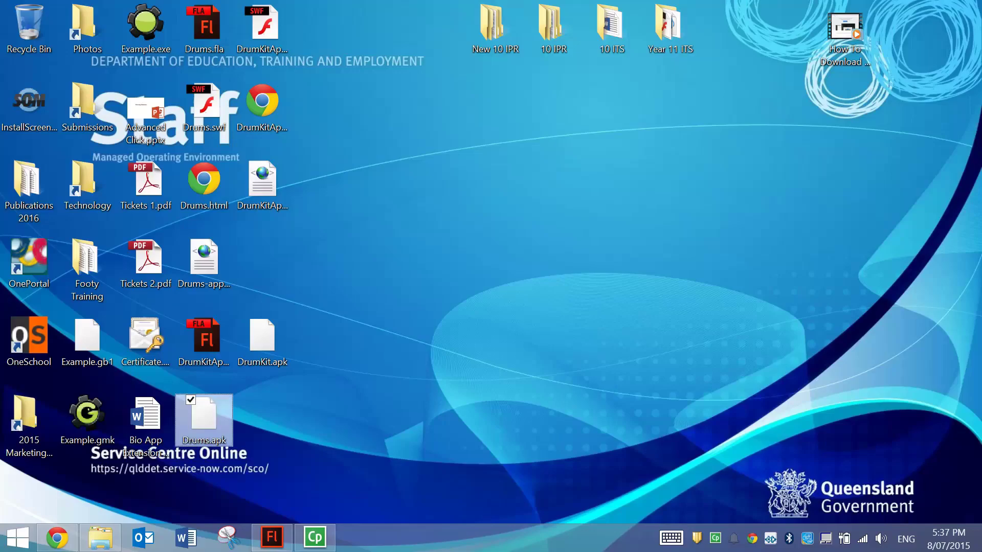
pyautogui.click(575, 180)
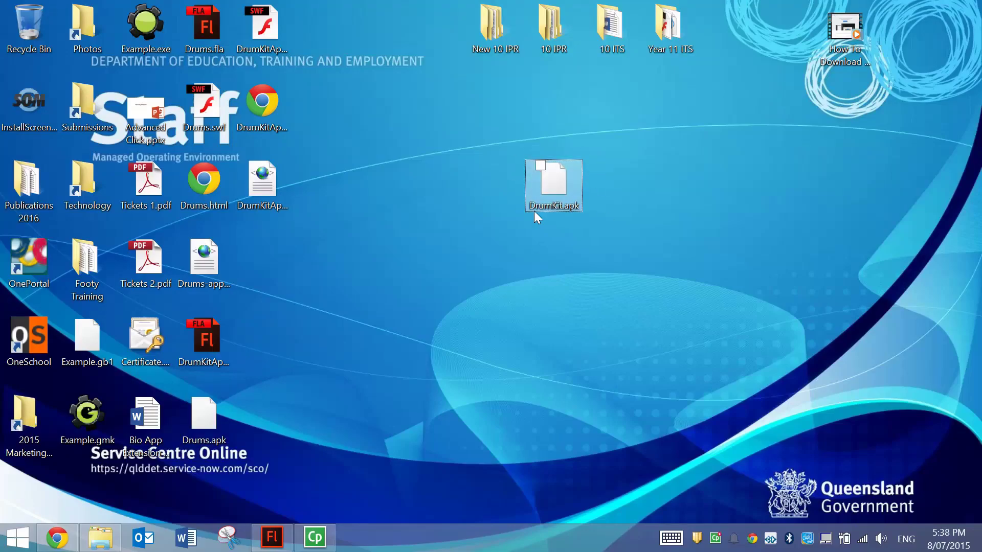
pyautogui.rightClick(552, 182)
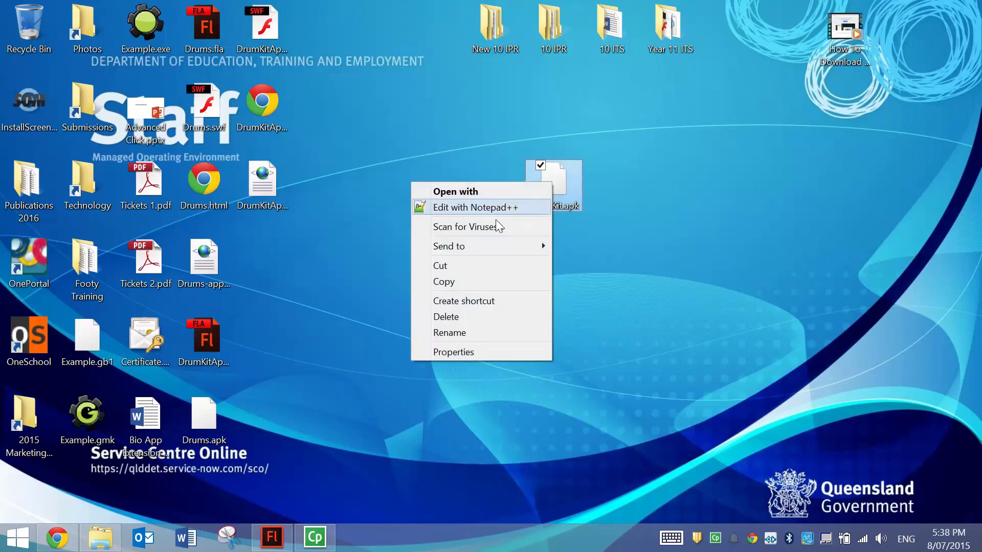
pyautogui.click(471, 281)
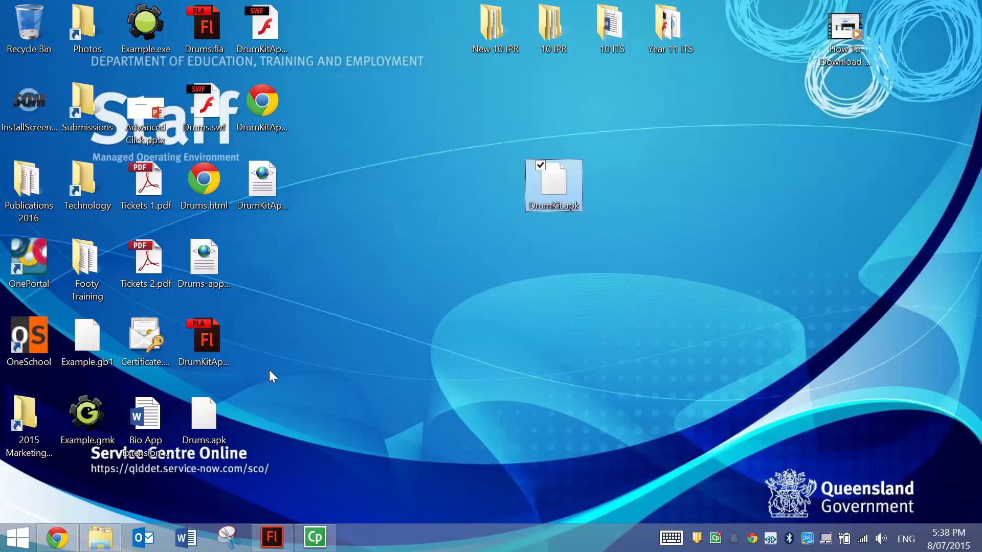
# - Paste DrumKit.apk into This PC > Galaxy S5 > Phone > Documents, then show the Start screen
pyautogui.click(103, 544)
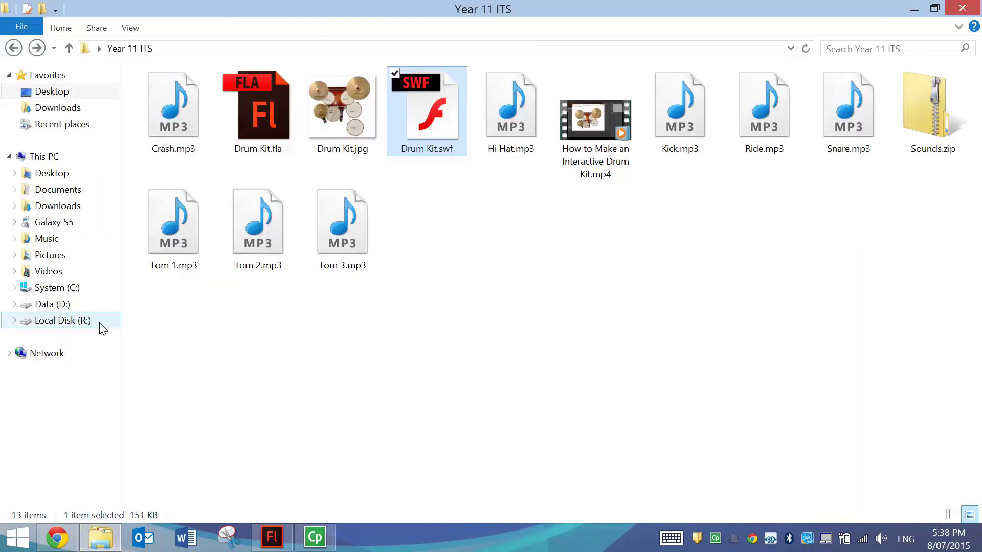
pyautogui.click(40, 160)
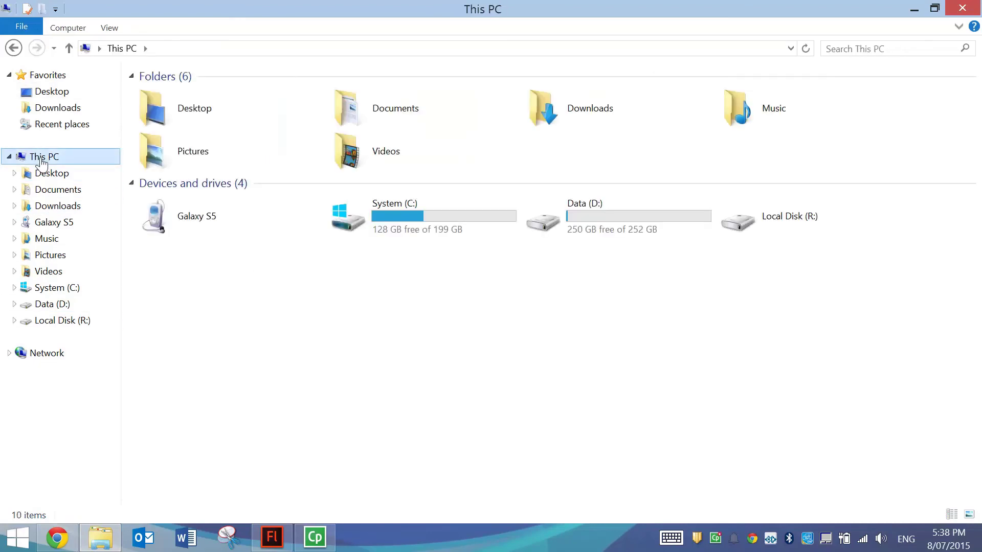
pyautogui.doubleClick(241, 225)
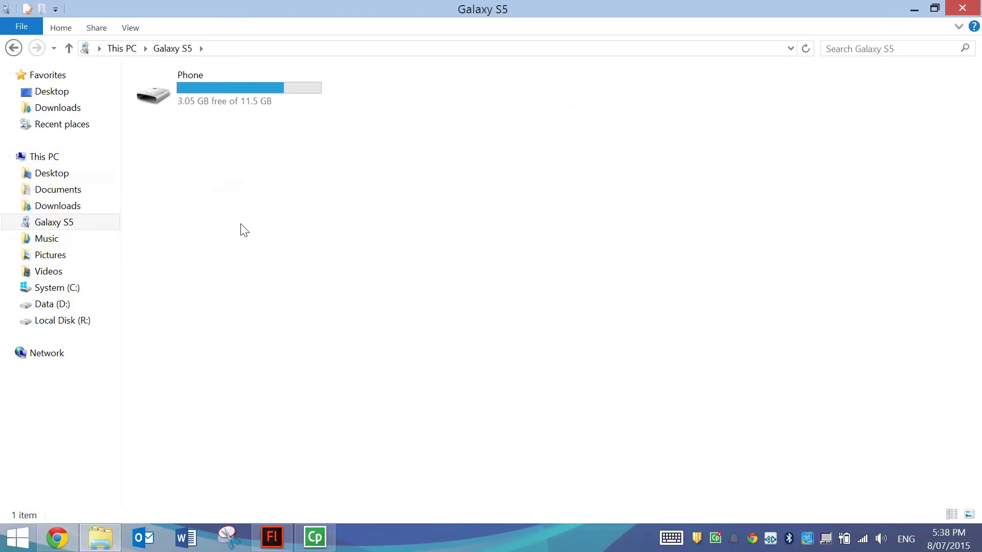
pyautogui.doubleClick(222, 92)
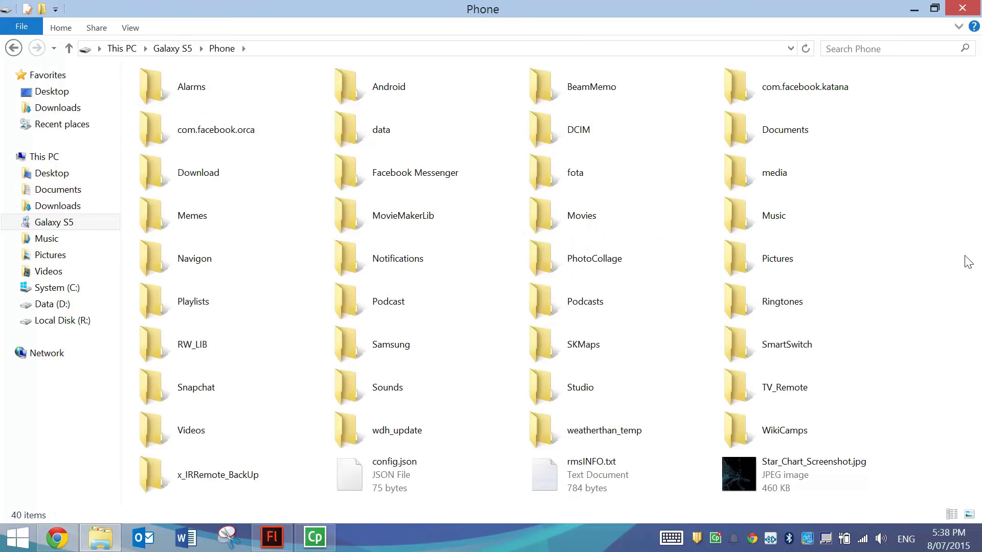
pyautogui.doubleClick(784, 133)
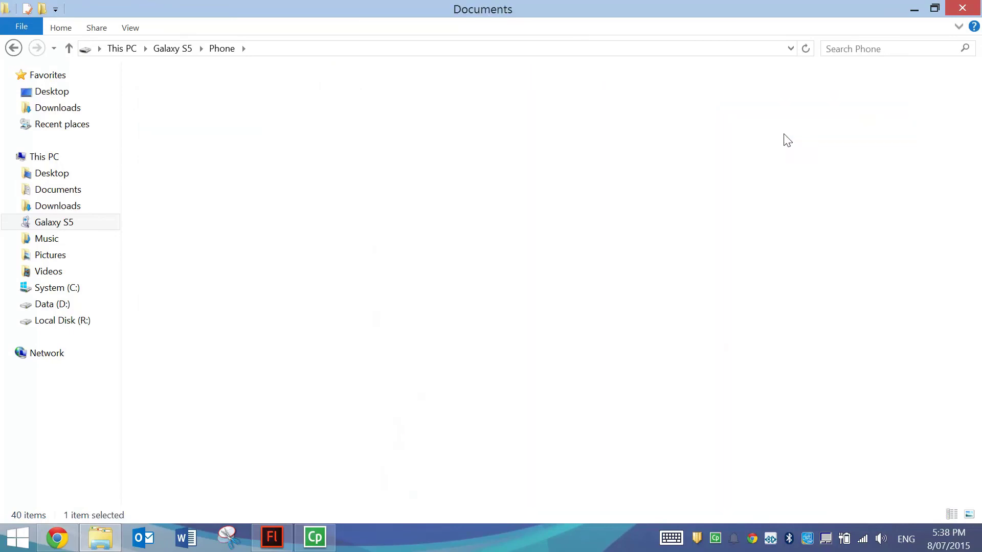
pyautogui.rightClick(278, 134)
pyautogui.click(201, 212)
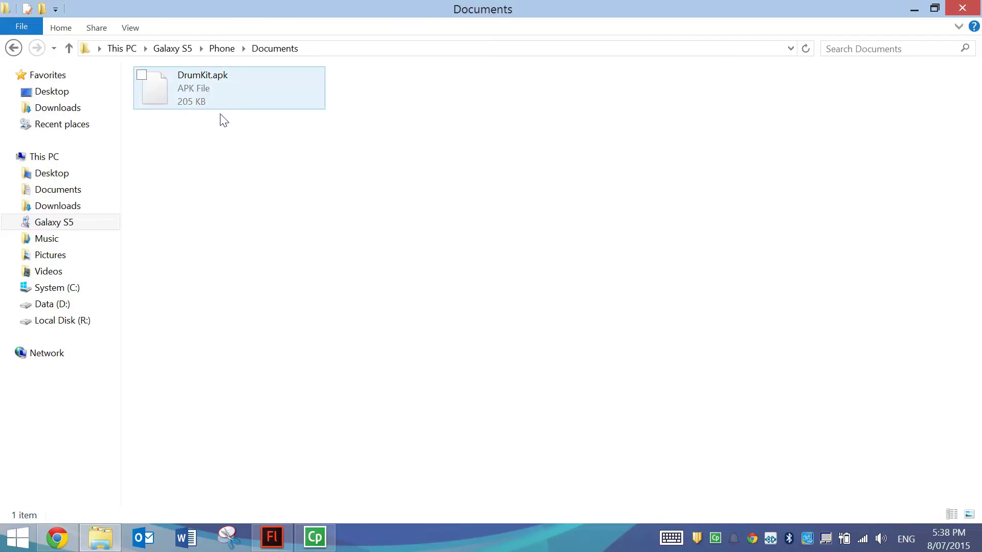
pyautogui.click(18, 537)
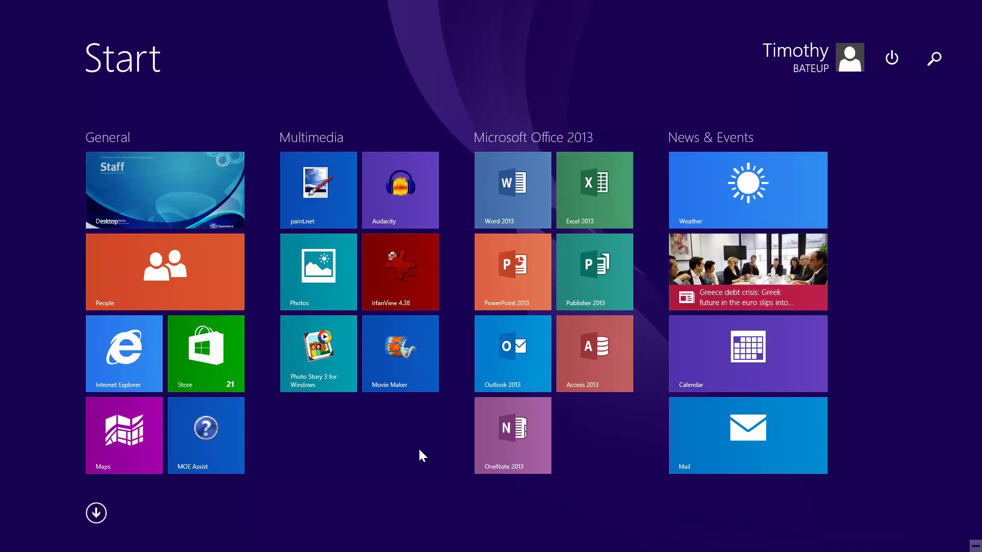
# - Search the Start screen for the Camera app by typing 'camer'
pyautogui.click(934, 57)
pyautogui.write('camer')
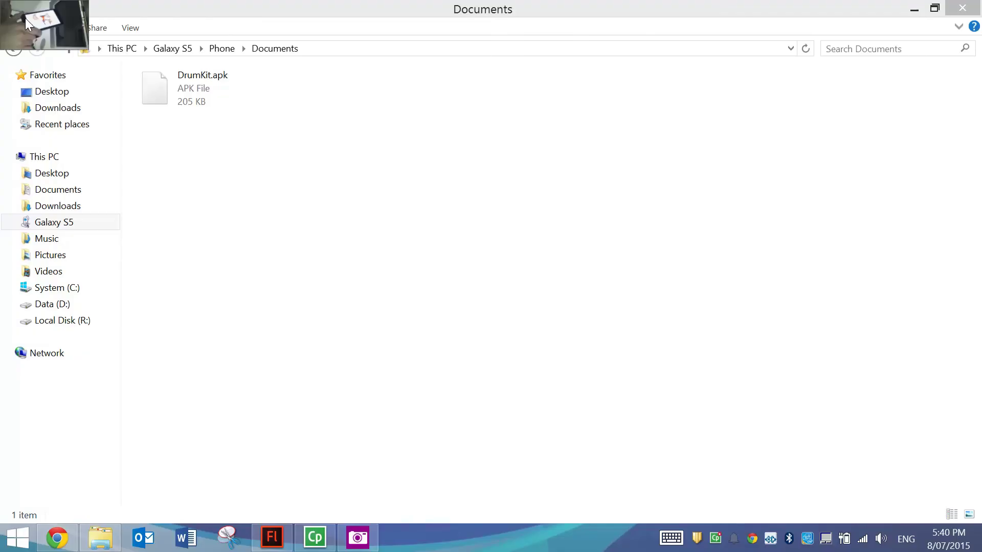
# - Bring DrumKitApp.fla back to the front from the taskbar and close the File menu unused
pyautogui.moveTo(368, 544)
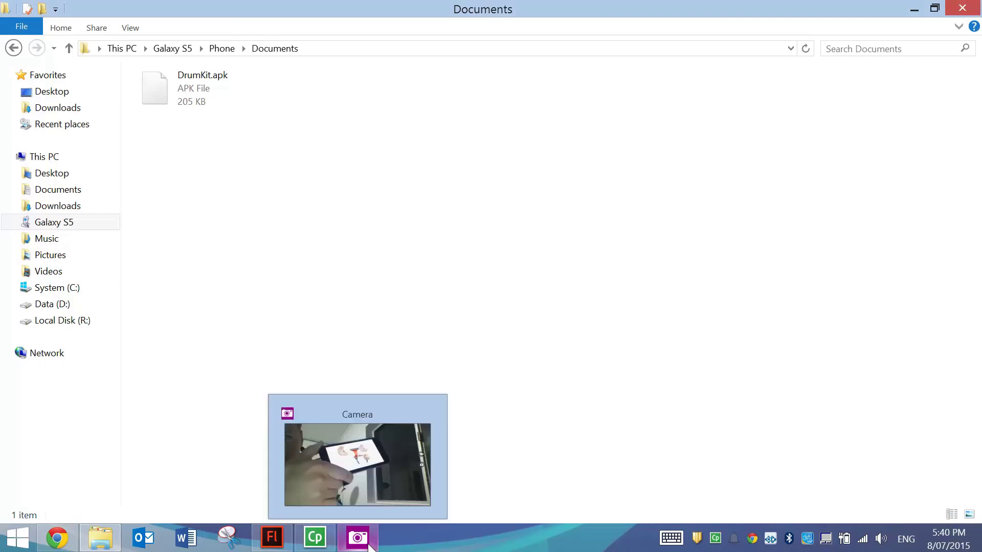
pyautogui.click(272, 538)
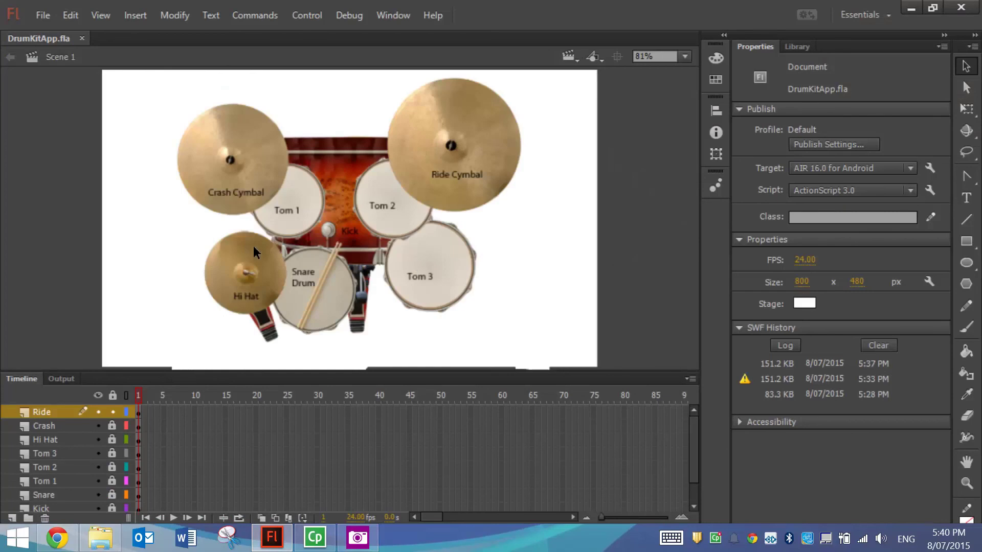
pyautogui.click(44, 11)
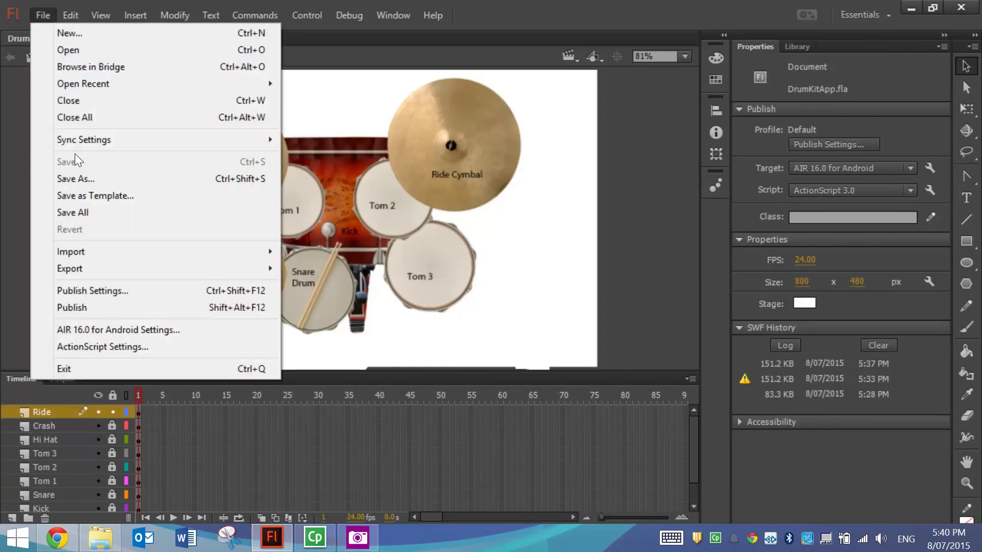
pyautogui.click(647, 5)
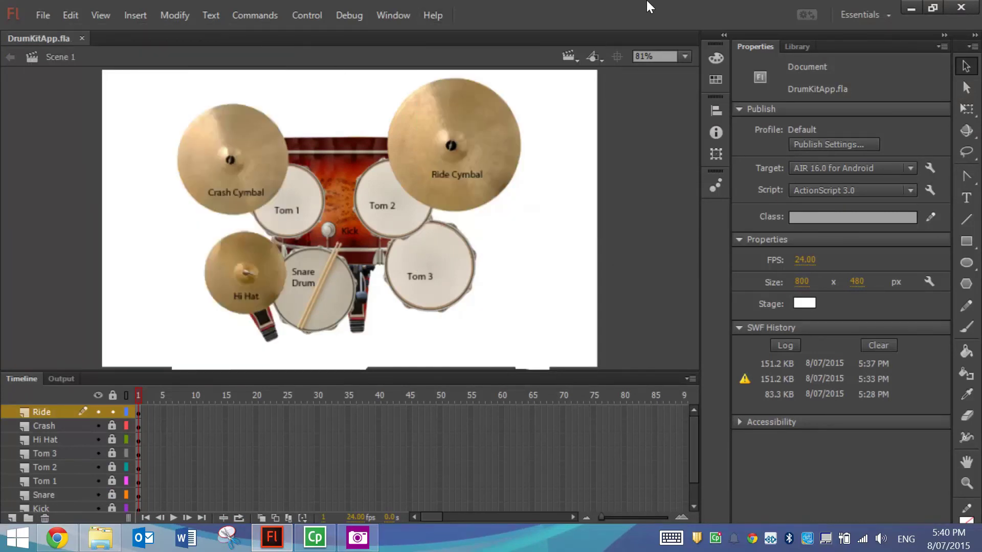